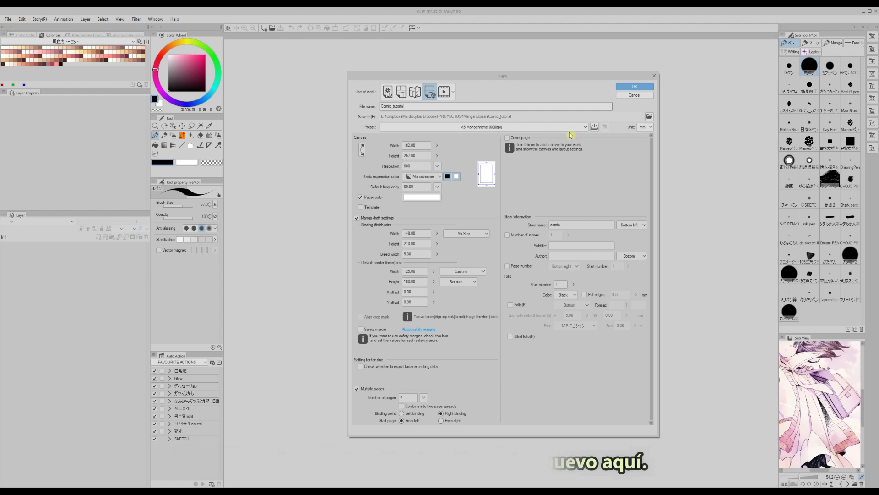
# - Show all comic settings for the new file, using the A5 Monochrome (600dpi) preset with centimetres as the unit
pyautogui.click(431, 93)
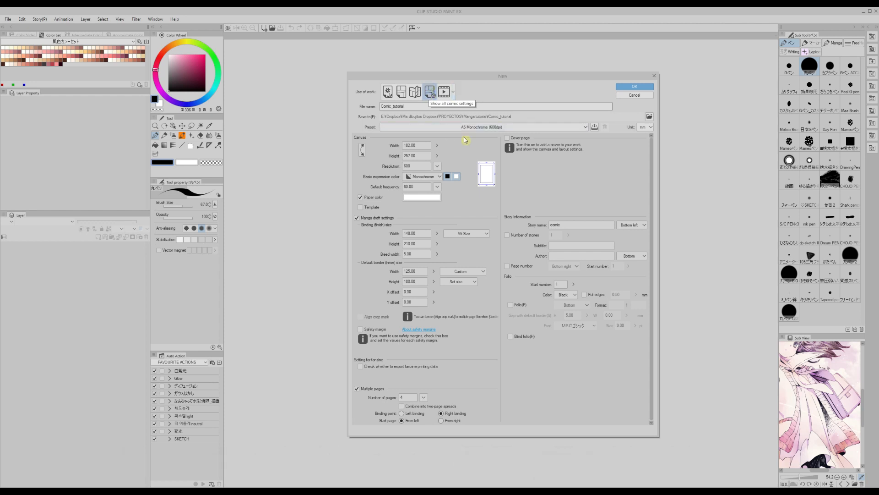
pyautogui.click(382, 128)
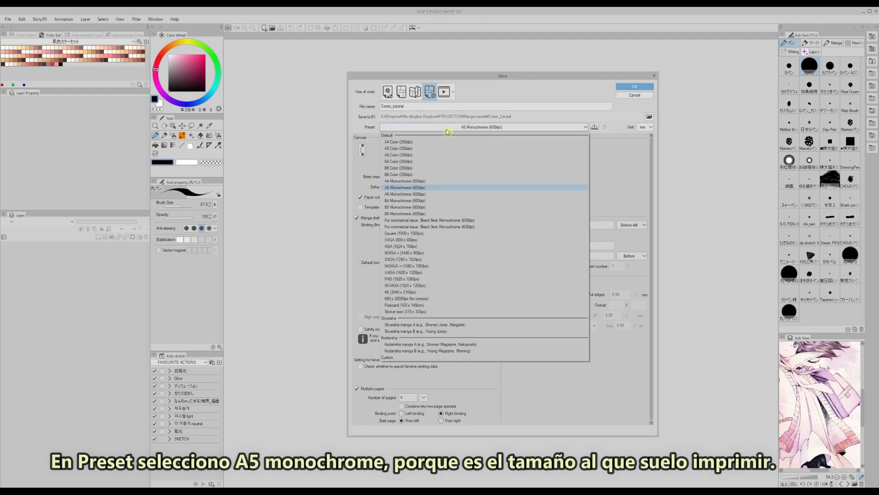
pyautogui.click(392, 189)
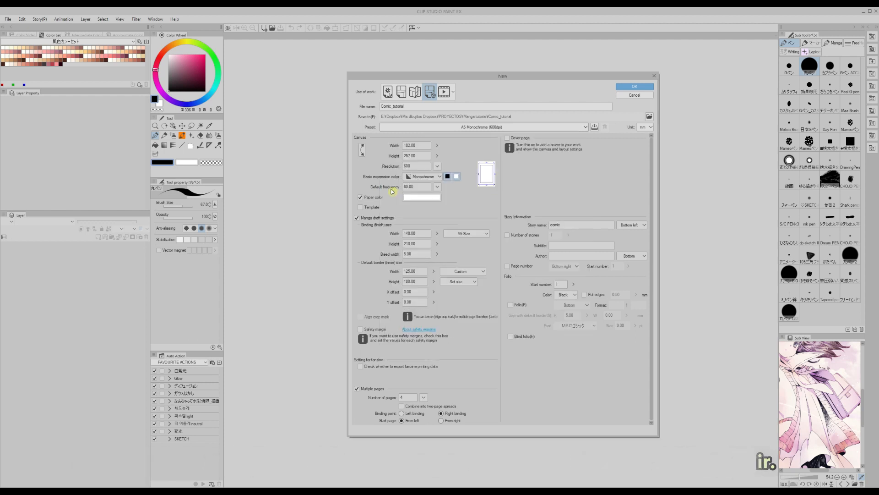
pyautogui.click(644, 127)
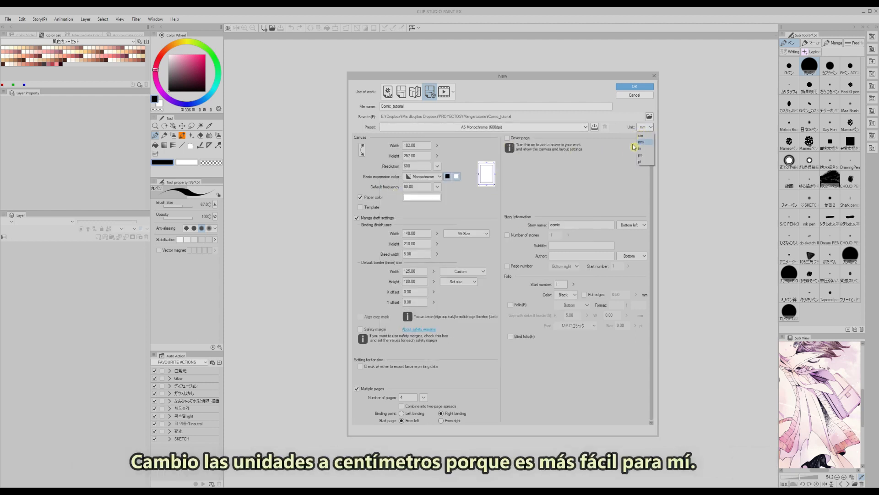
pyautogui.click(640, 137)
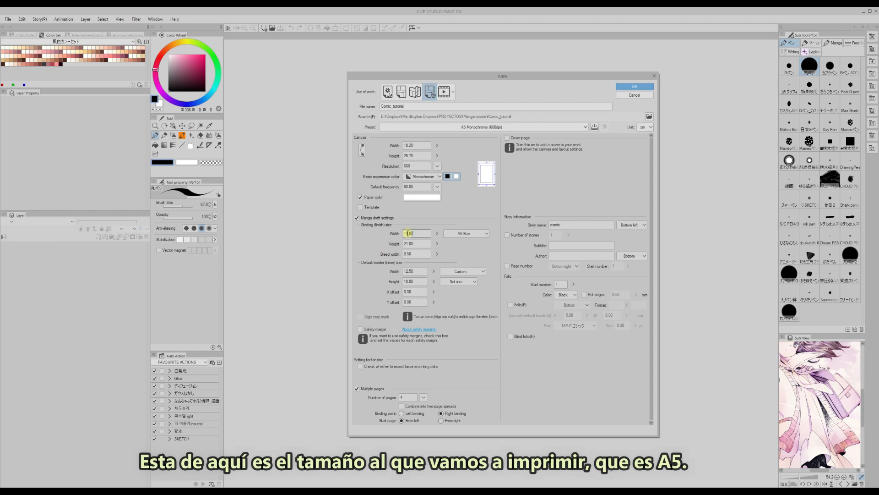
# - Set the canvas size to 15.80 cm wide and 22 cm high
pyautogui.click(417, 244)
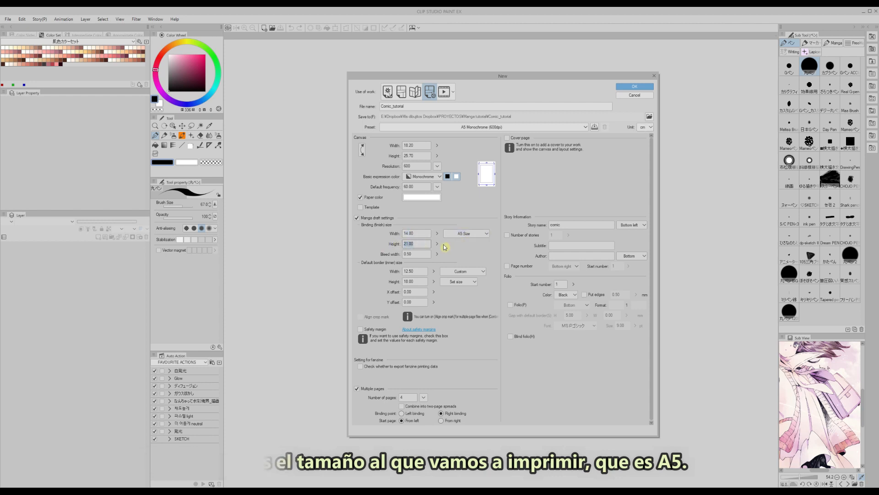
pyautogui.click(413, 255)
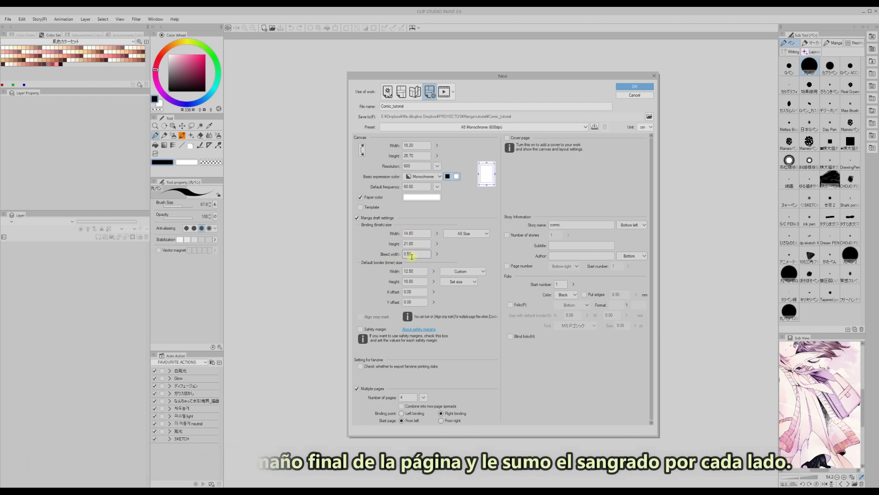
pyautogui.doubleClick(409, 145)
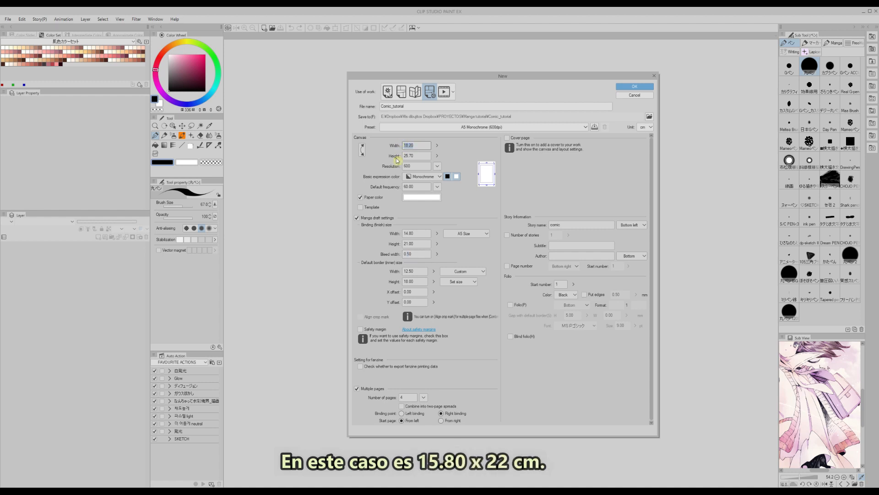
pyautogui.write('1')
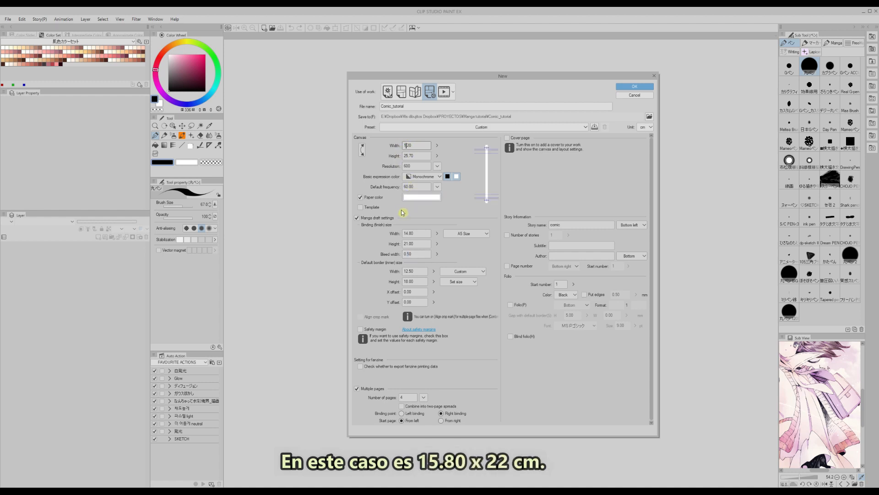
pyautogui.write('5')
pyautogui.click(412, 146)
pyautogui.press('BackSpace')
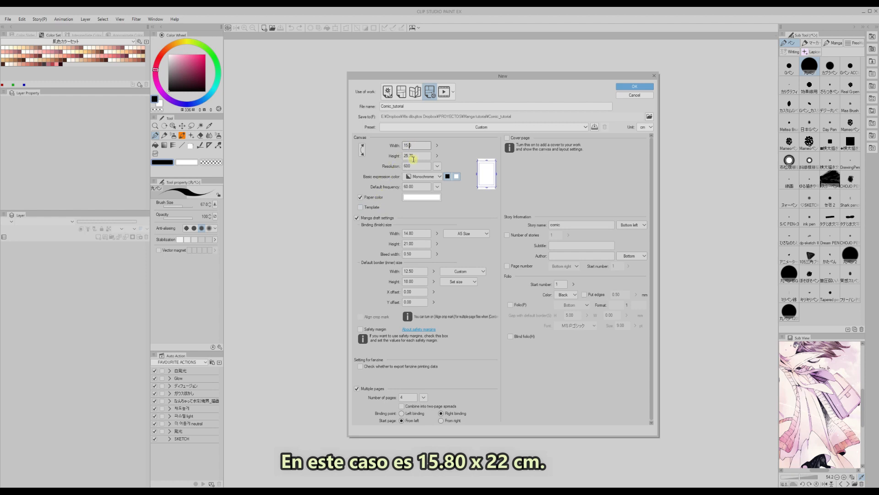
pyautogui.write('80')
pyautogui.doubleClick(408, 157)
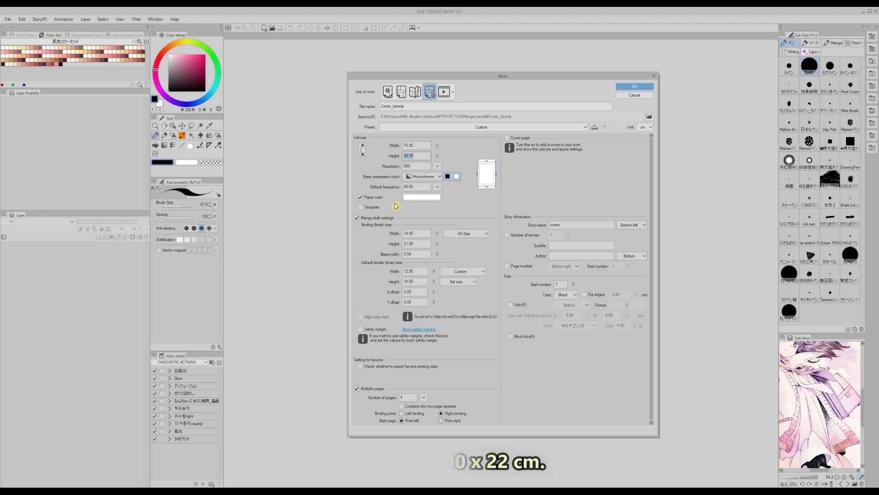
pyautogui.write('22')
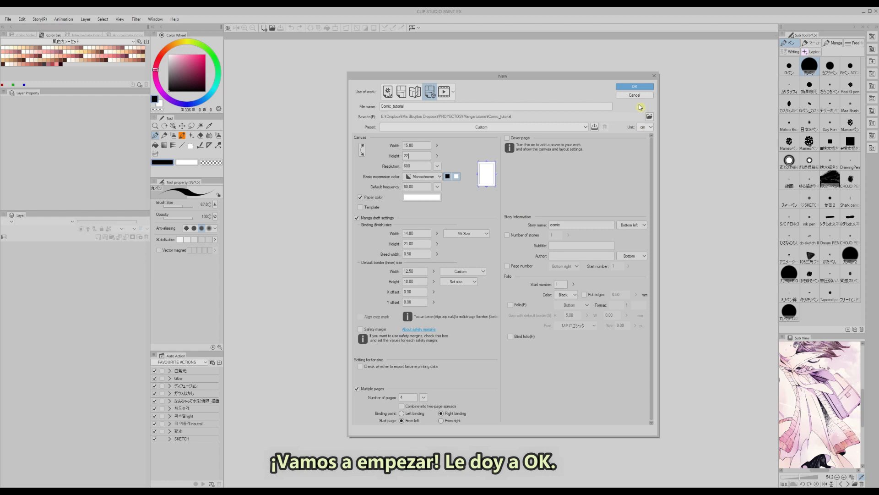
# - Create the comic file and open page 1 with the whole page in view
pyautogui.click(630, 88)
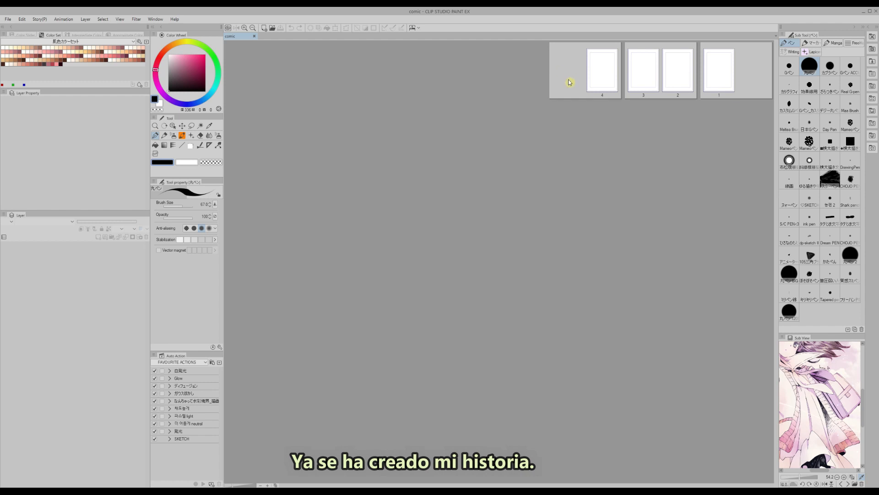
pyautogui.click(717, 77)
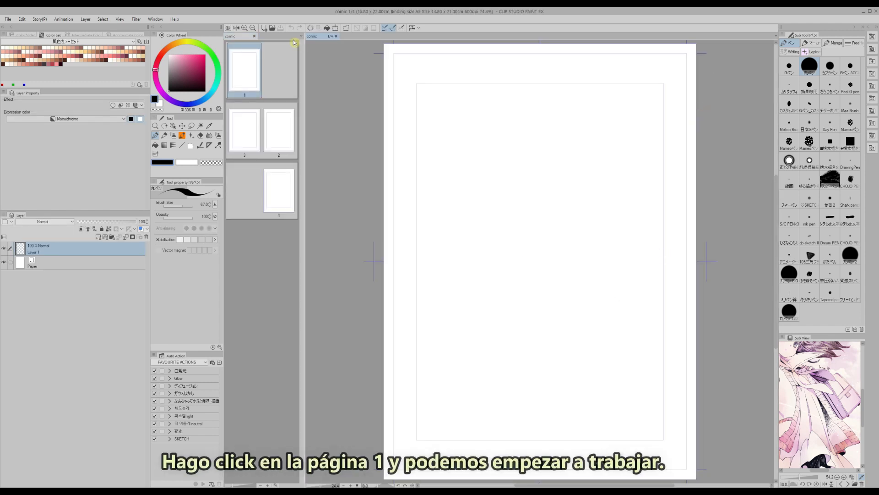
pyautogui.click(252, 30)
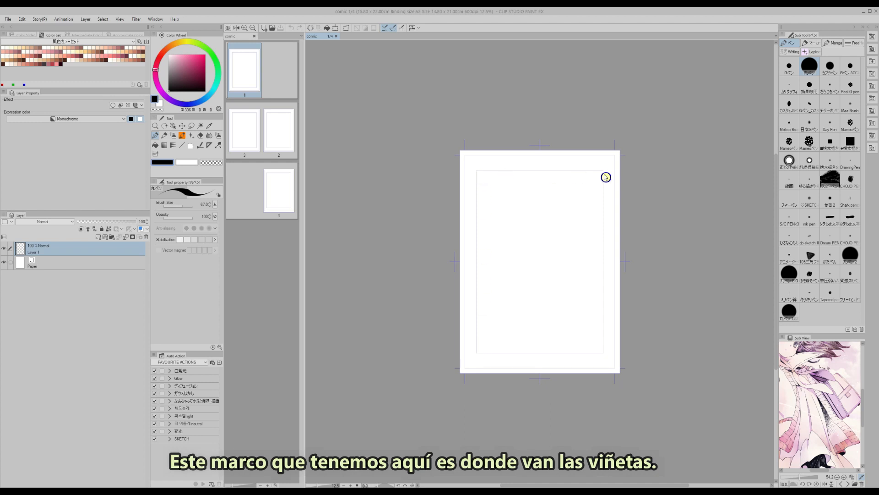
pyautogui.moveTo(538, 484); pyautogui.dragTo(544, 482)
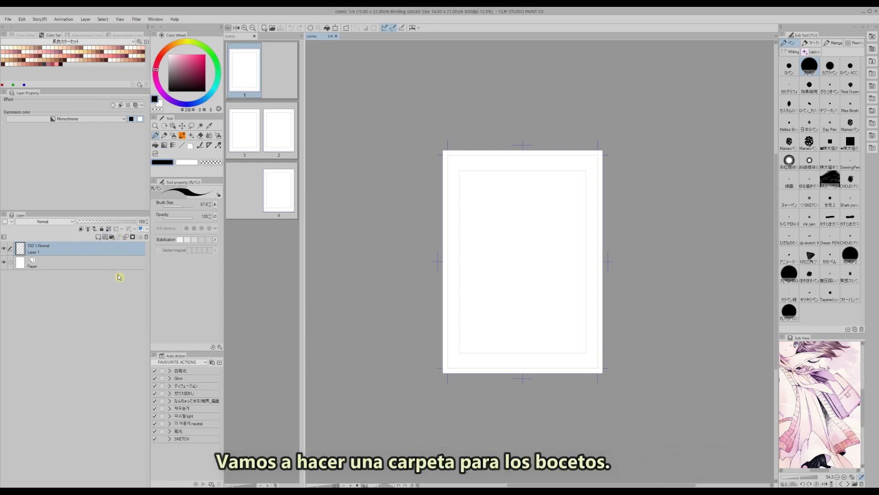
# - Put Layer 1 into a new folder and sketch a short vertical stroke on that layer along the inner frame's upper right side
pyautogui.hotkey('ctrl', 'g')
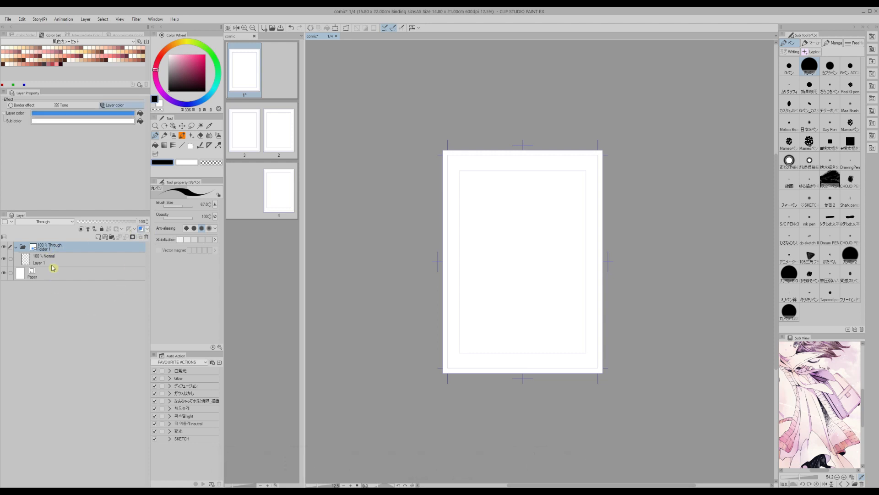
pyautogui.click(55, 259)
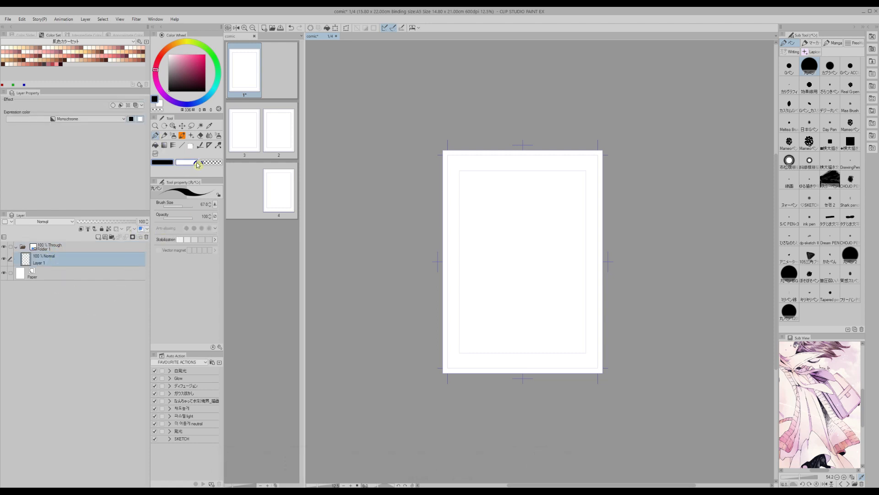
pyautogui.moveTo(585, 202); pyautogui.dragTo(585, 171)
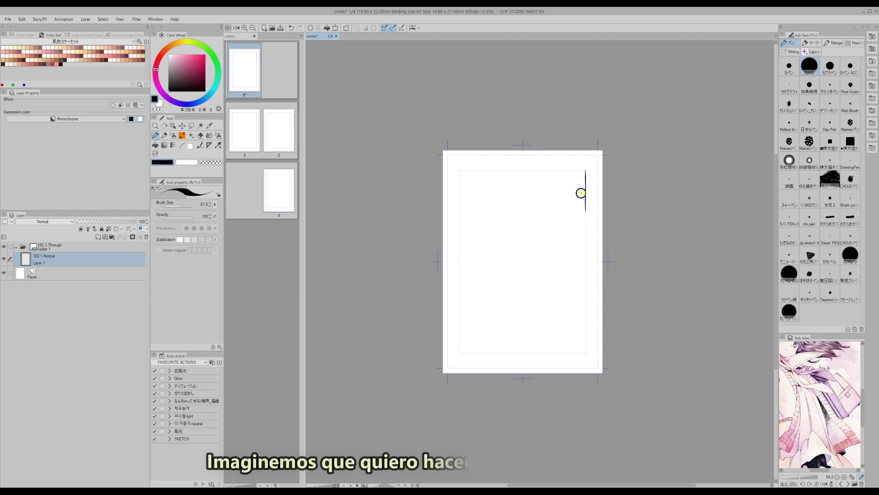
# - Set the sketch folder's blending mode to Normal
pyautogui.click(124, 247)
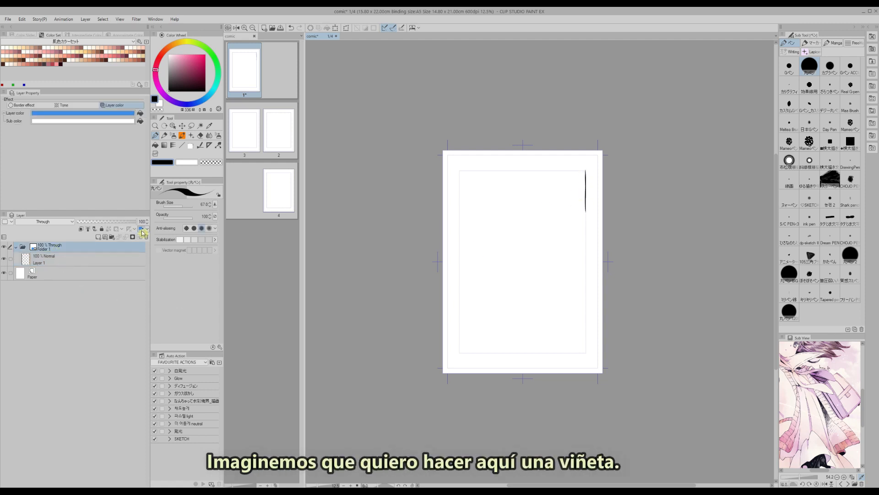
pyautogui.click(28, 221)
pyautogui.click(26, 229)
pyautogui.click(27, 222)
pyautogui.click(24, 236)
# - Sketch a wide rectangular panel on Layer 1 across the top of the page's inner frame
pyautogui.click(71, 264)
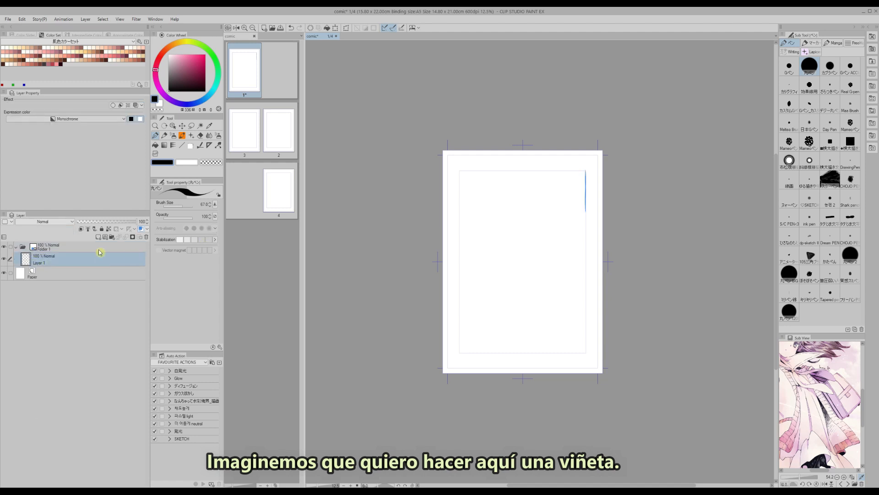
pyautogui.moveTo(584, 170)
pyautogui.mouseDown()
pyautogui.moveTo(461, 171)
pyautogui.moveTo(461, 210)
pyautogui.mouseUp()
pyautogui.moveTo(586, 211); pyautogui.dragTo(474, 212)
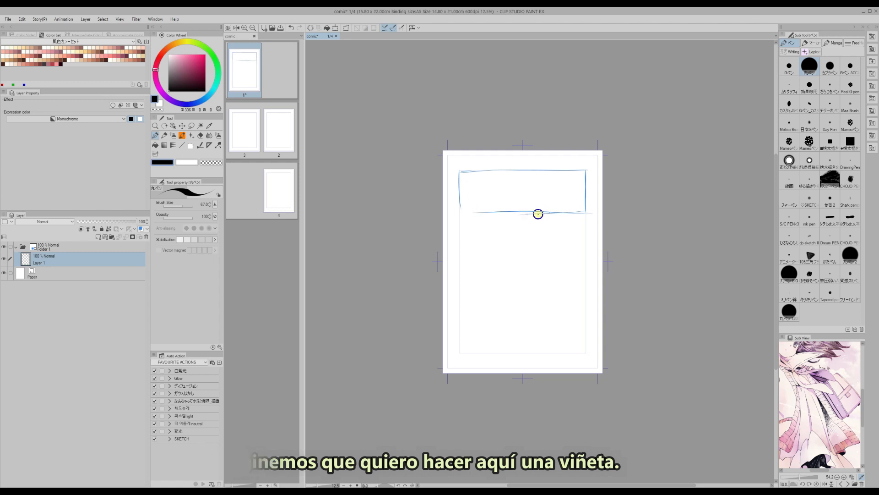
pyautogui.moveTo(538, 214); pyautogui.dragTo(462, 214)
pyautogui.moveTo(460, 169); pyautogui.dragTo(459, 210)
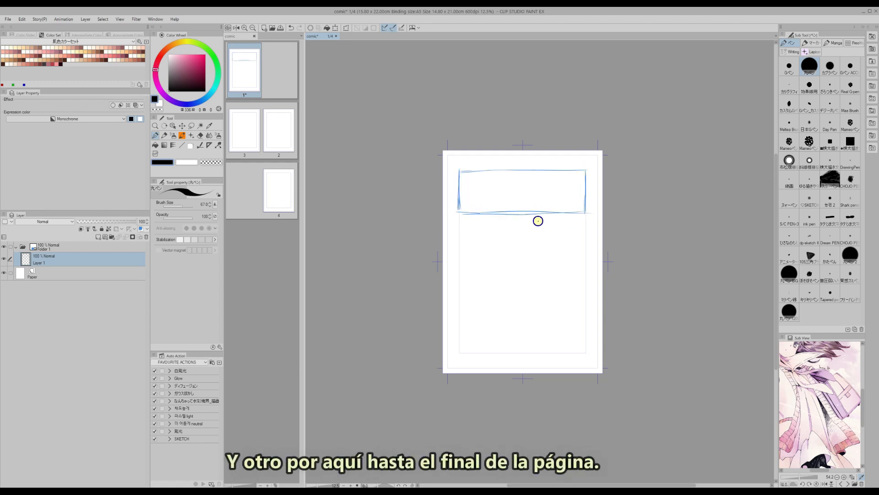
# - Sketch a second panel below the first, with a slanted lower edge and running off the page's left edge
pyautogui.moveTo(539, 220); pyautogui.dragTo(539, 303)
pyautogui.moveTo(460, 219); pyautogui.dragTo(537, 218)
pyautogui.moveTo(537, 218); pyautogui.dragTo(462, 219)
pyautogui.moveTo(536, 217)
pyautogui.mouseDown()
pyautogui.moveTo(538, 252)
pyautogui.moveTo(423, 273)
pyautogui.mouseUp()
pyautogui.moveTo(493, 215); pyautogui.dragTo(461, 221)
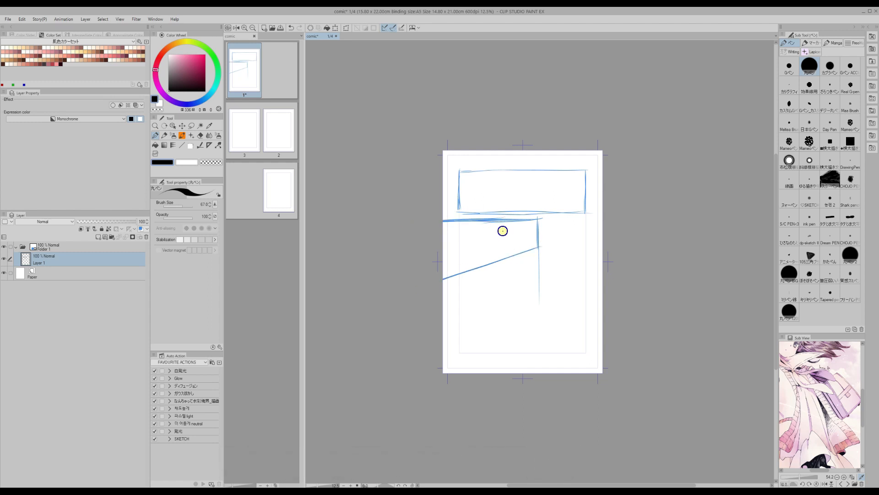
# - Sketch two tall panels below the slanted edge and two oval speech balloons, one over the top panel and one beside the second
pyautogui.moveTo(539, 257); pyautogui.dragTo(538, 316)
pyautogui.moveTo(538, 275); pyautogui.dragTo(539, 354)
pyautogui.moveTo(535, 254)
pyautogui.mouseDown()
pyautogui.moveTo(500, 276)
pyautogui.moveTo(498, 268)
pyautogui.moveTo(499, 344)
pyautogui.moveTo(542, 352)
pyautogui.moveTo(491, 353)
pyautogui.mouseUp()
pyautogui.moveTo(490, 271)
pyautogui.mouseDown()
pyautogui.moveTo(489, 352)
pyautogui.moveTo(492, 268)
pyautogui.moveTo(459, 281)
pyautogui.moveTo(461, 373)
pyautogui.mouseUp()
pyautogui.moveTo(490, 291); pyautogui.dragTo(491, 374)
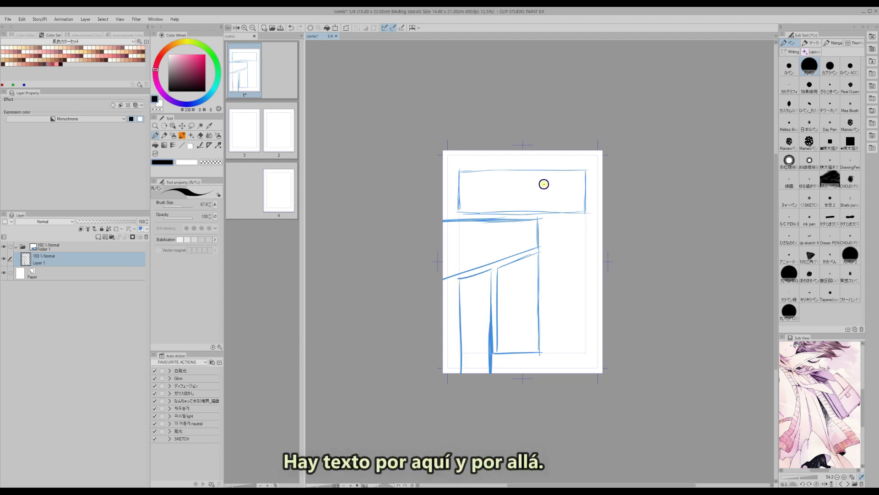
pyautogui.moveTo(551, 156); pyautogui.dragTo(547, 177)
pyautogui.moveTo(579, 237); pyautogui.dragTo(569, 243)
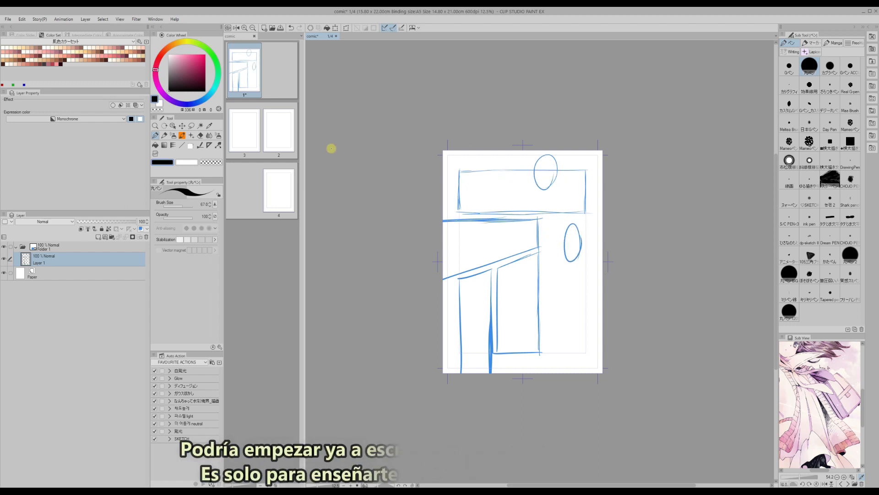
pyautogui.click(190, 145)
pyautogui.click(789, 59)
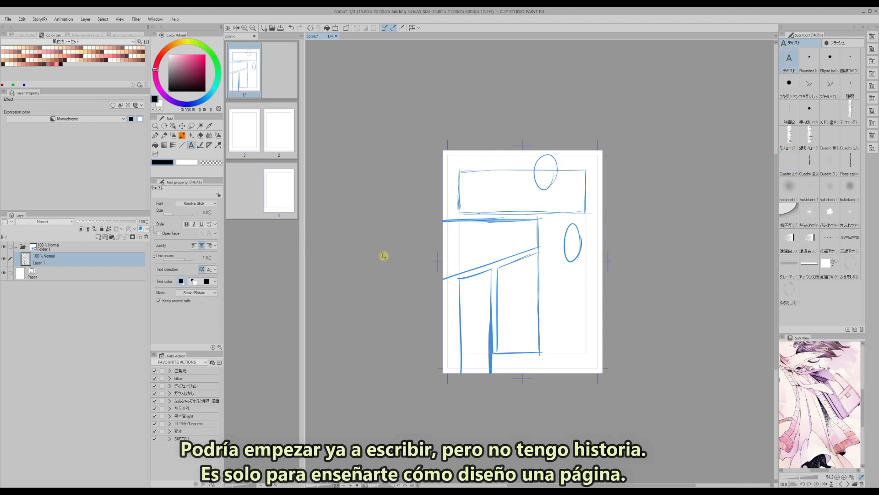
pyautogui.click(155, 135)
# - Sketch a small smiling stick figure in the top panel and a larger standing figure along the page's right side
pyautogui.moveTo(516, 190)
pyautogui.mouseDown()
pyautogui.moveTo(528, 205)
pyautogui.moveTo(510, 185)
pyautogui.moveTo(512, 201)
pyautogui.mouseUp()
pyautogui.moveTo(529, 188); pyautogui.dragTo(524, 198)
pyautogui.moveTo(553, 279)
pyautogui.mouseDown()
pyautogui.moveTo(569, 292)
pyautogui.moveTo(553, 278)
pyautogui.moveTo(551, 351)
pyautogui.mouseUp()
pyautogui.moveTo(569, 294); pyautogui.dragTo(572, 373)
pyautogui.moveTo(557, 300); pyautogui.dragTo(546, 390)
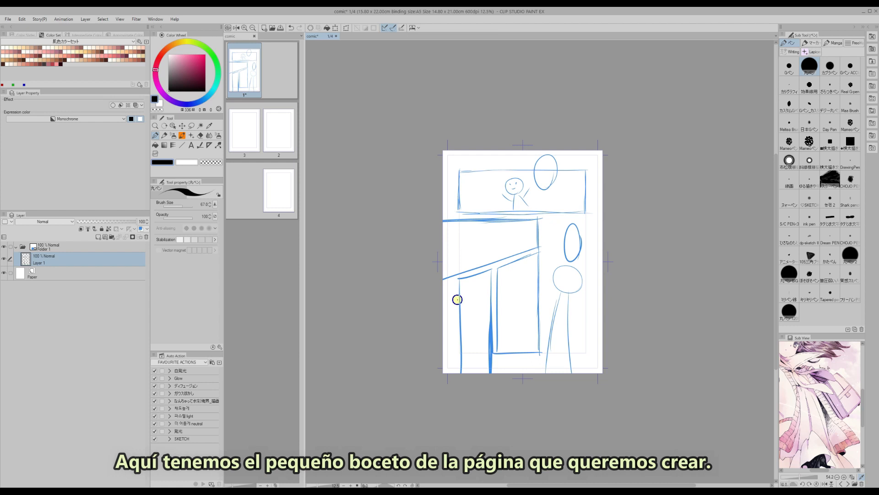
# - Collapse the sketch folder and lower its opacity to 20
pyautogui.click(16, 246)
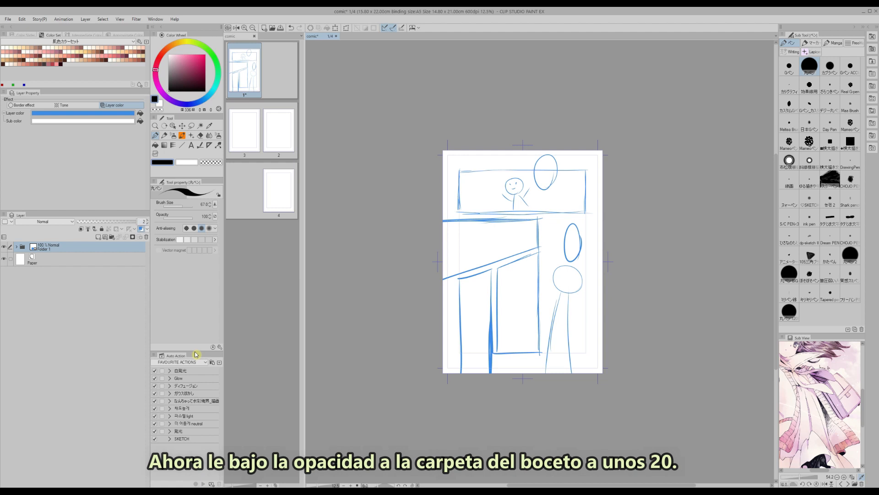
pyautogui.write('20')
pyautogui.press('Return')
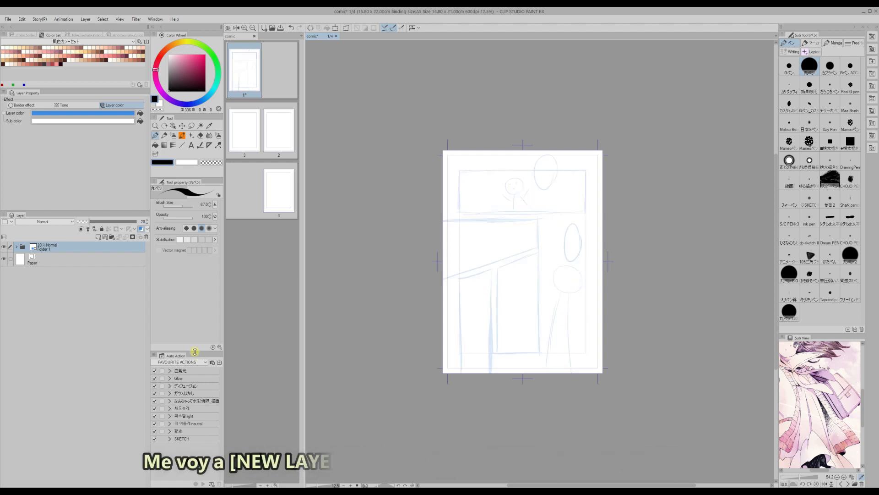
# - Create a new frame border folder with its border drawn at a line width of 10 px
pyautogui.click(86, 20)
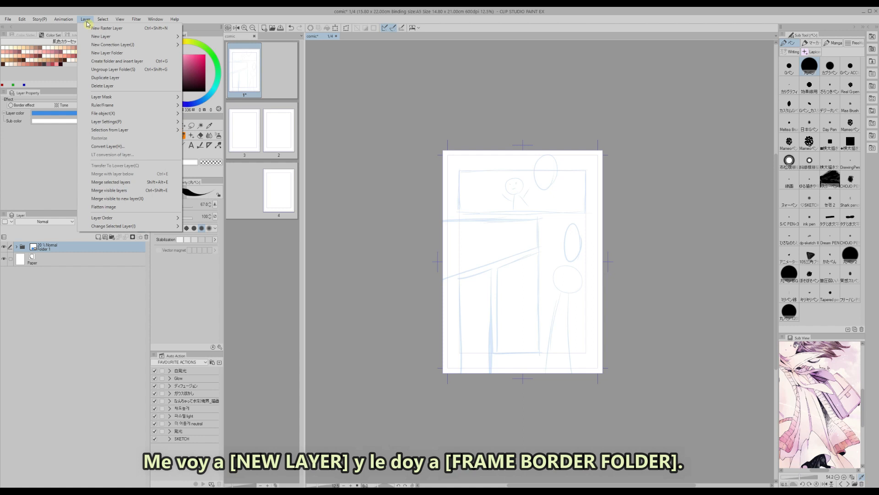
pyautogui.moveTo(95, 38)
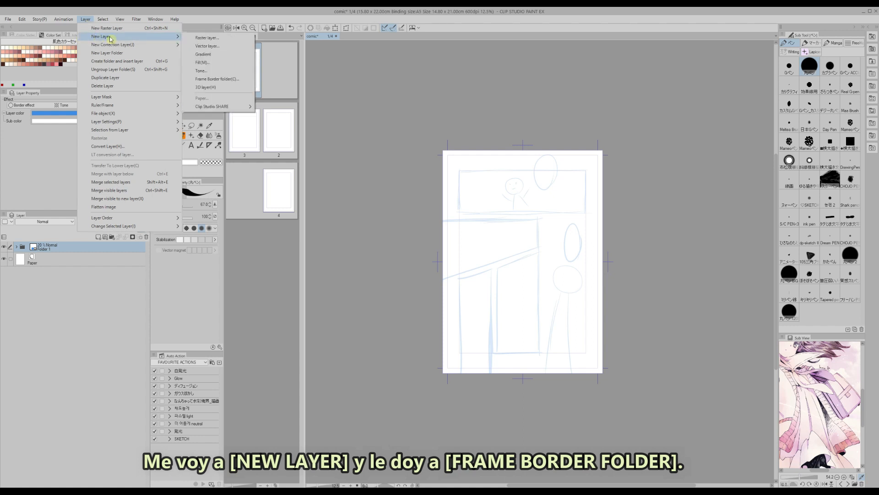
pyautogui.click(199, 81)
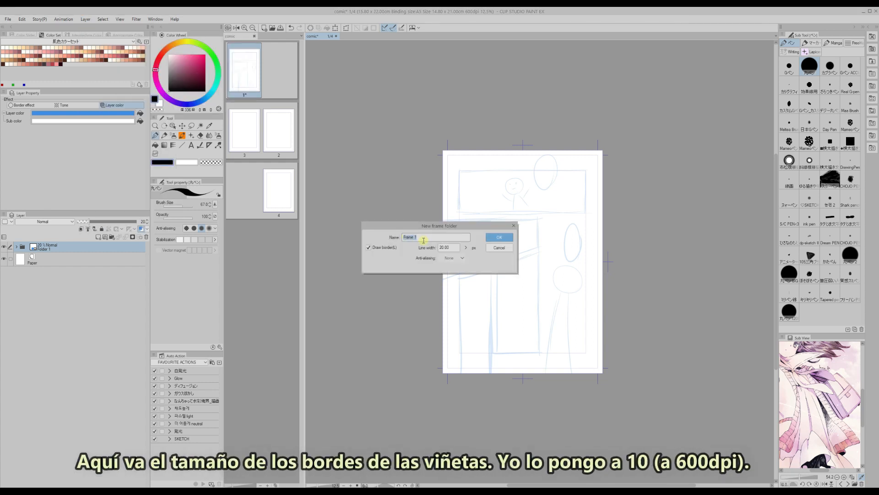
pyautogui.click(442, 247)
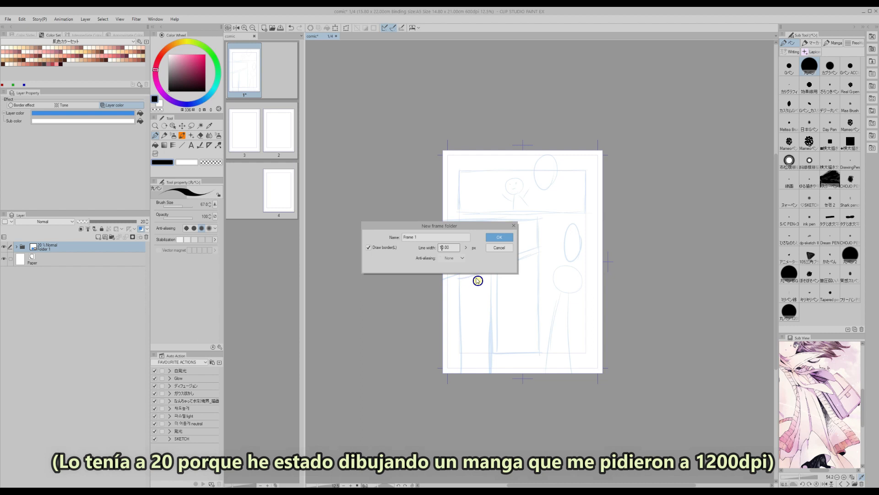
pyautogui.click(492, 238)
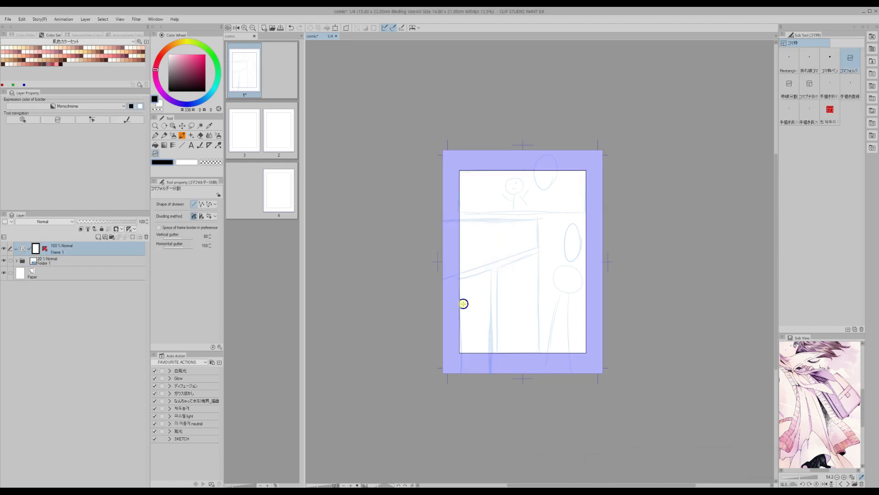
# - Set the vertical gutter to 40 and the horizontal gutter to 80, and divide the frame horizontally beneath the sketched top panel
pyautogui.click(245, 28)
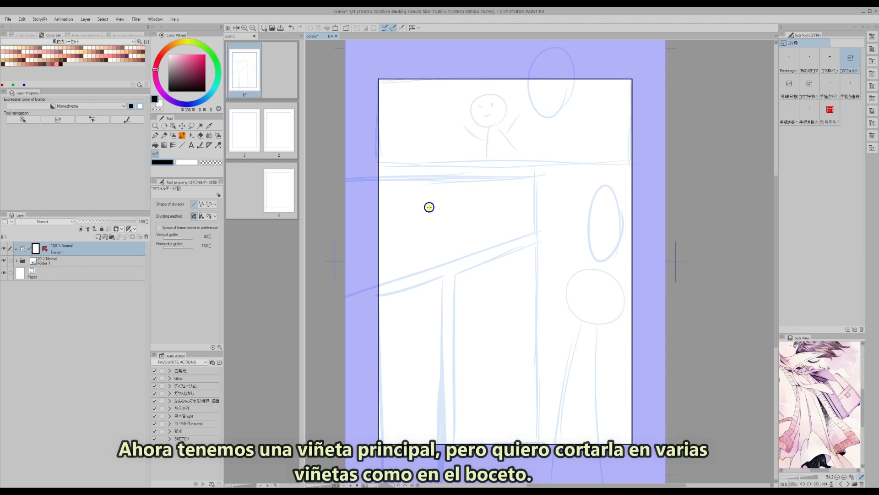
pyautogui.click(253, 28)
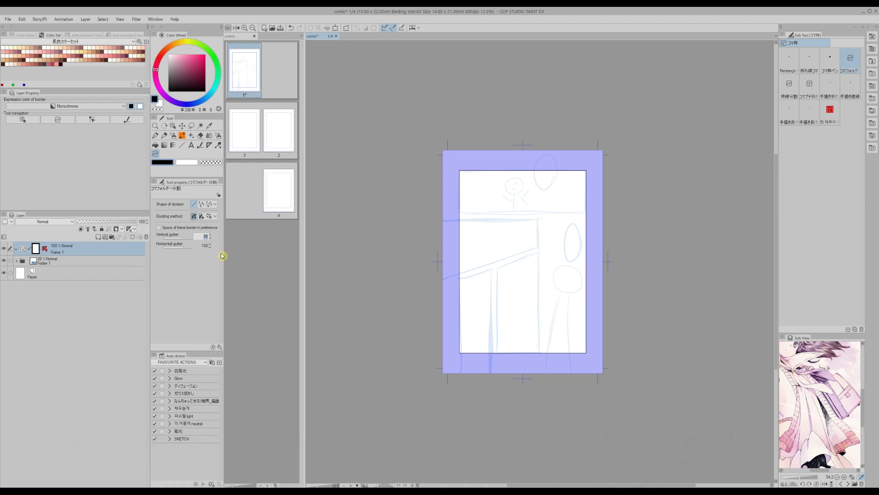
pyautogui.press('Tab')
pyautogui.write('80')
pyautogui.press('Return')
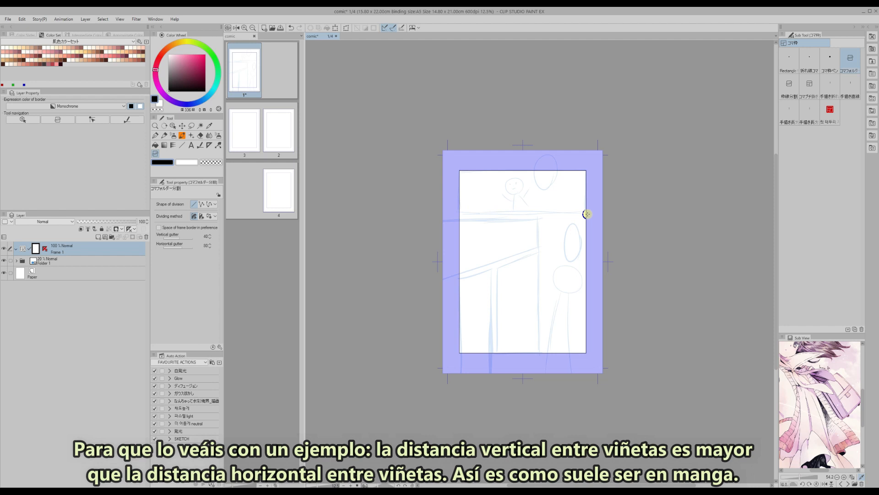
pyautogui.moveTo(587, 214); pyautogui.dragTo(455, 230)
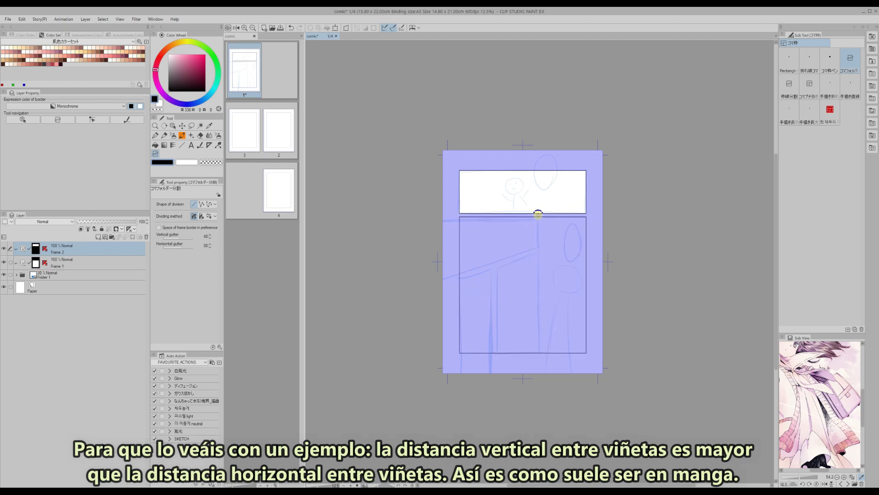
pyautogui.moveTo(538, 214); pyautogui.dragTo(542, 261)
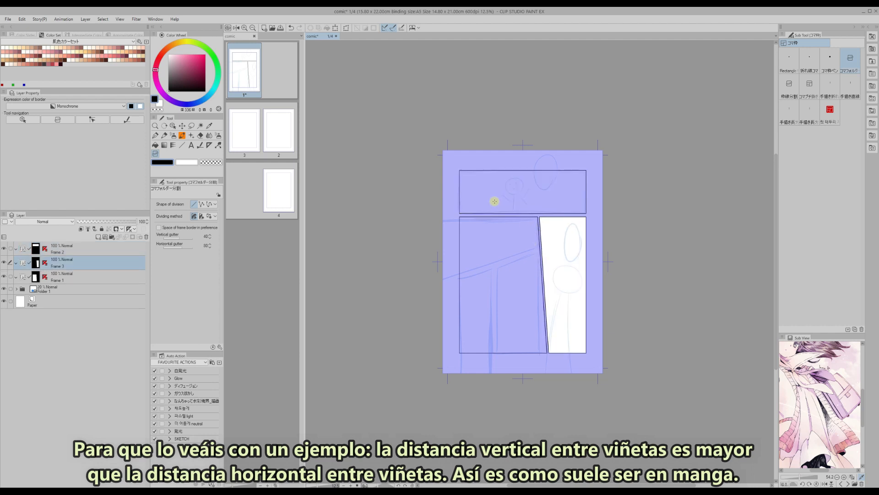
pyautogui.click(22, 19)
pyautogui.click(32, 26)
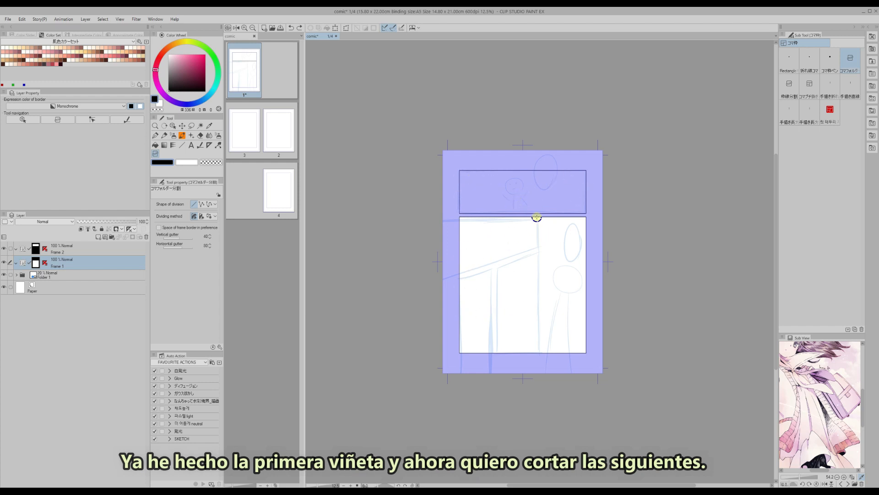
# - Divide the lower frame along the sketch: a straight vertical cut, a slanted cut in the left part, and a vertical cut below it
pyautogui.moveTo(537, 217); pyautogui.dragTo(533, 348)
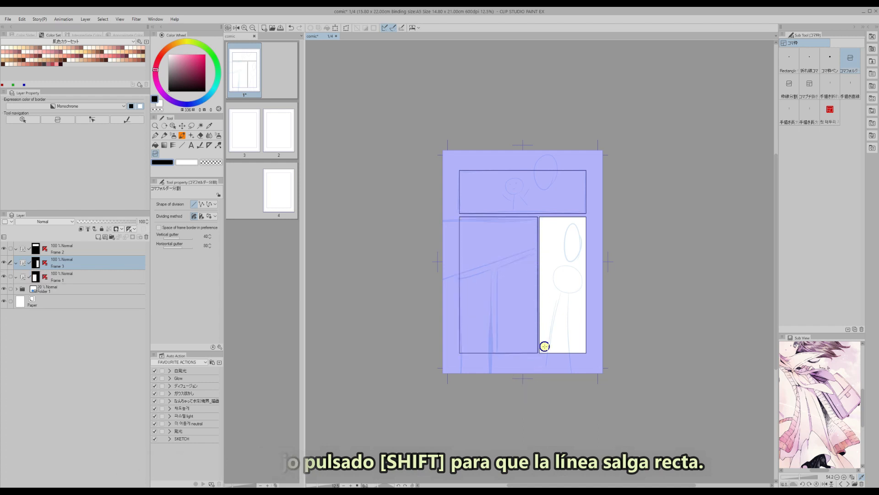
pyautogui.moveTo(540, 249); pyautogui.dragTo(492, 296)
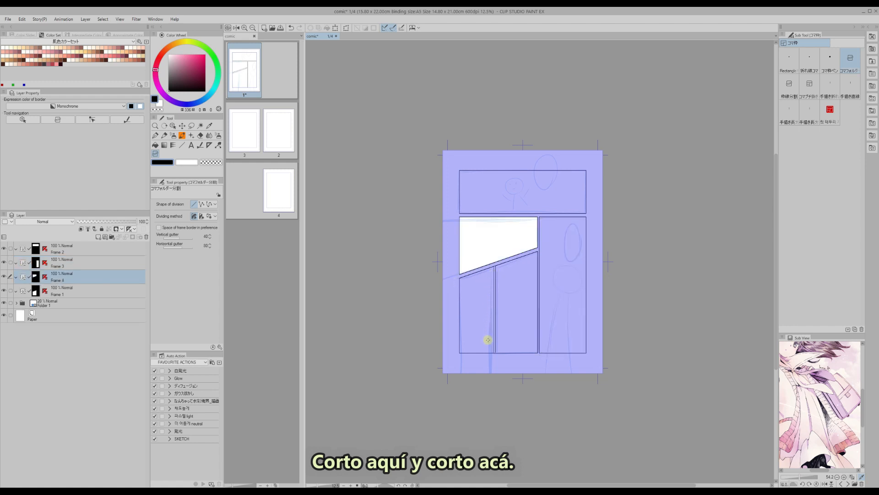
pyautogui.moveTo(488, 339); pyautogui.dragTo(488, 343)
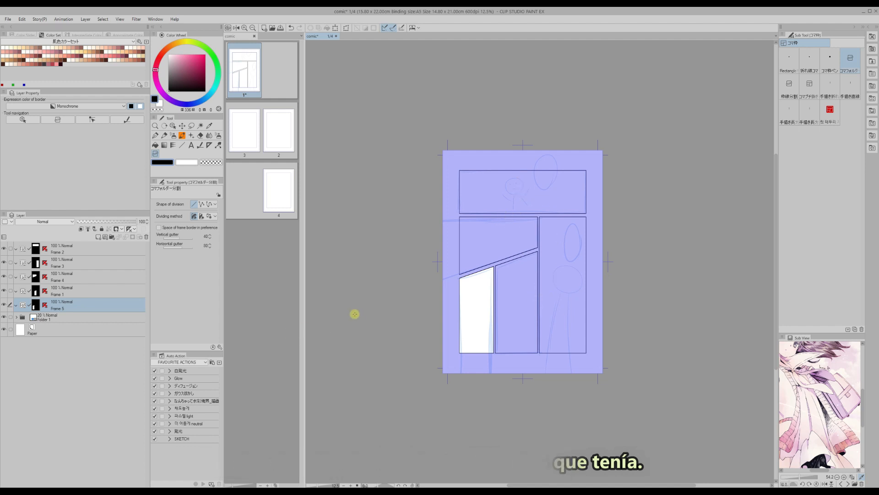
# - Extend the lower-left panel to the page's bottom edge and the slanted panel above it to the page's left edge
pyautogui.click(173, 127)
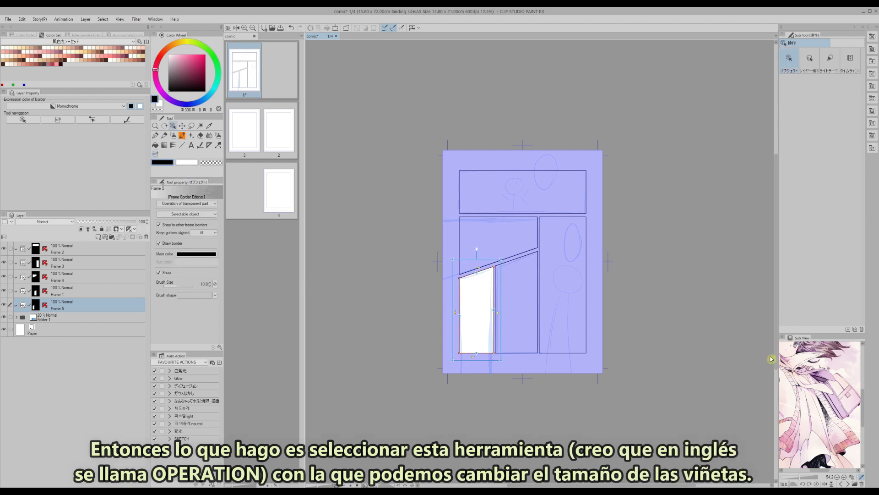
pyautogui.scroll(-1, 776, 364)
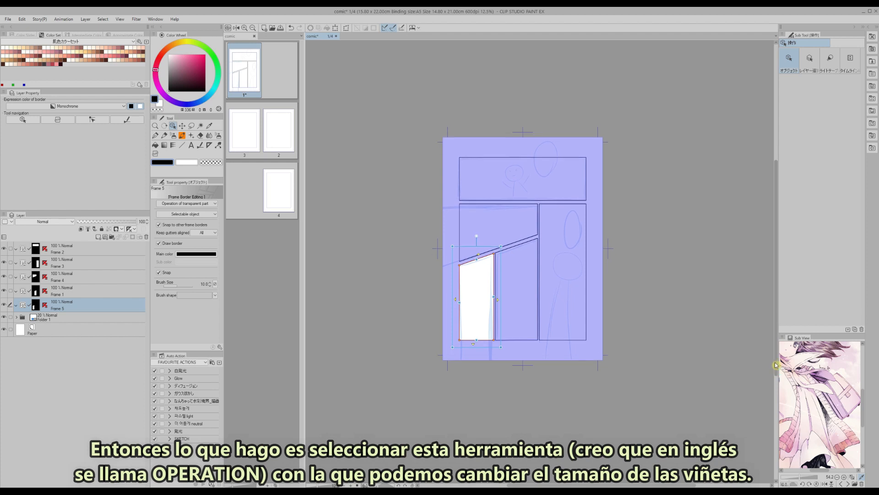
pyautogui.click(245, 28)
pyautogui.moveTo(546, 485); pyautogui.dragTo(514, 485)
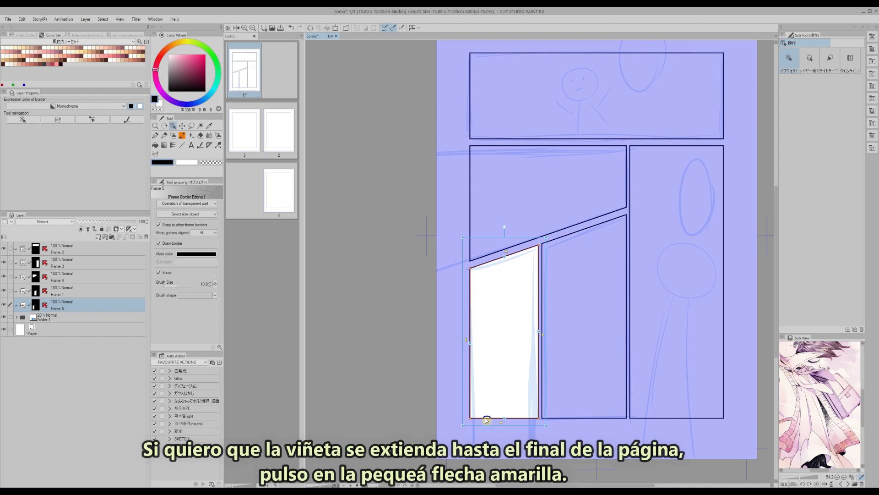
pyautogui.click(501, 422)
pyautogui.click(501, 424)
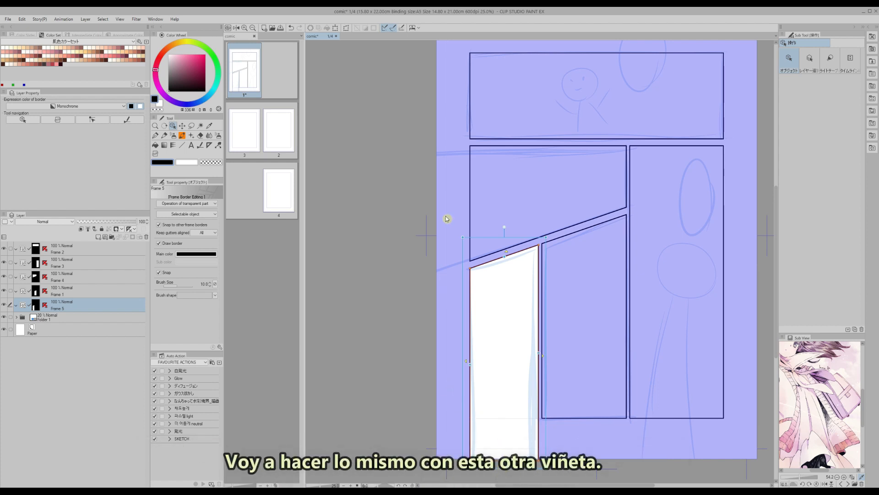
pyautogui.click(75, 279)
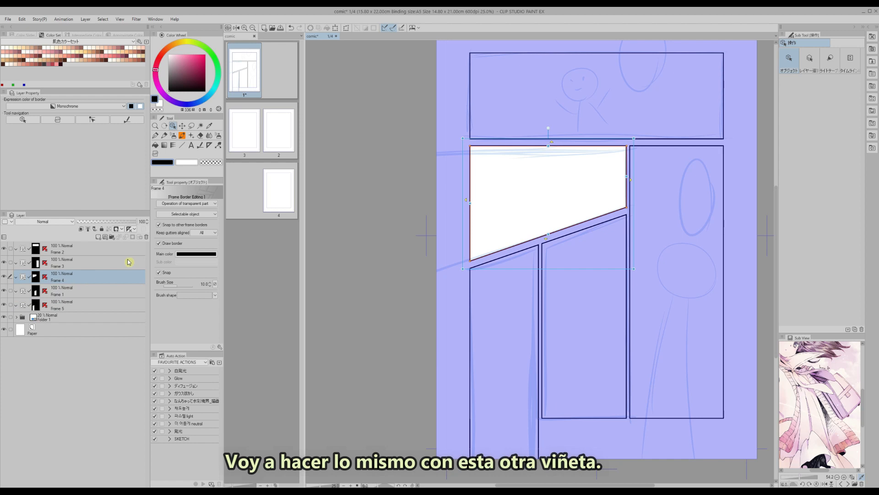
pyautogui.click(467, 202)
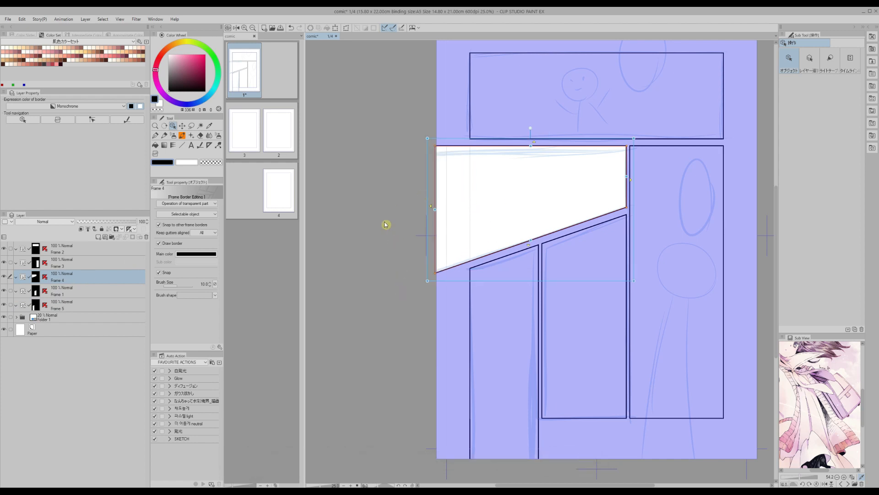
# - Hide the tall right-hand panel's frame folder and show it again
pyautogui.moveTo(543, 486); pyautogui.dragTo(587, 481)
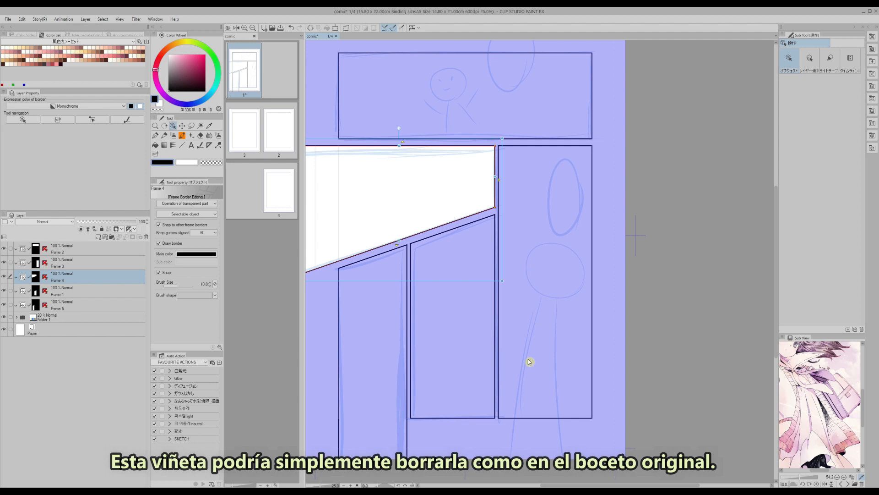
pyautogui.click(5, 263)
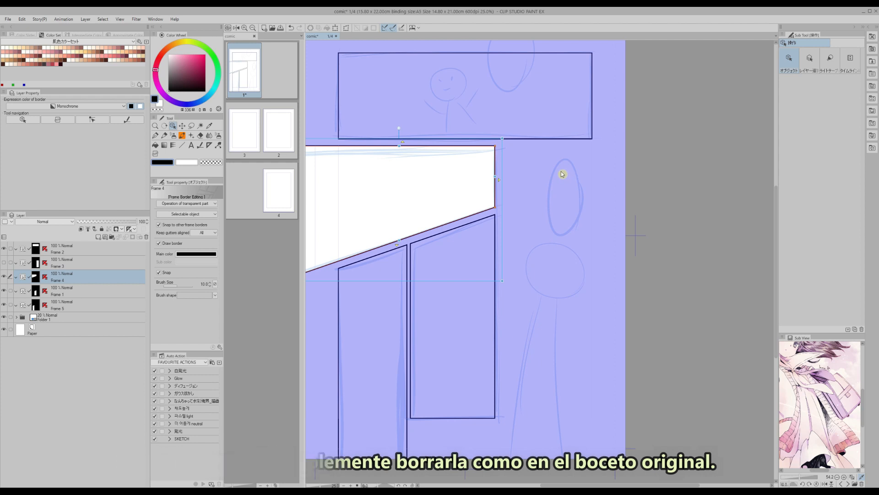
pyautogui.click(6, 264)
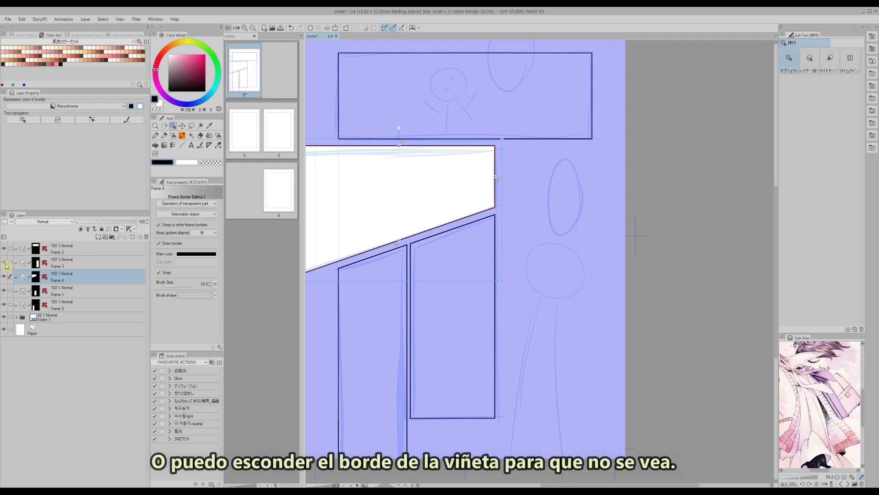
# - Turn off the drawn border of the tall right-hand panel and select the paper layer to view the page without the mask
pyautogui.click(54, 267)
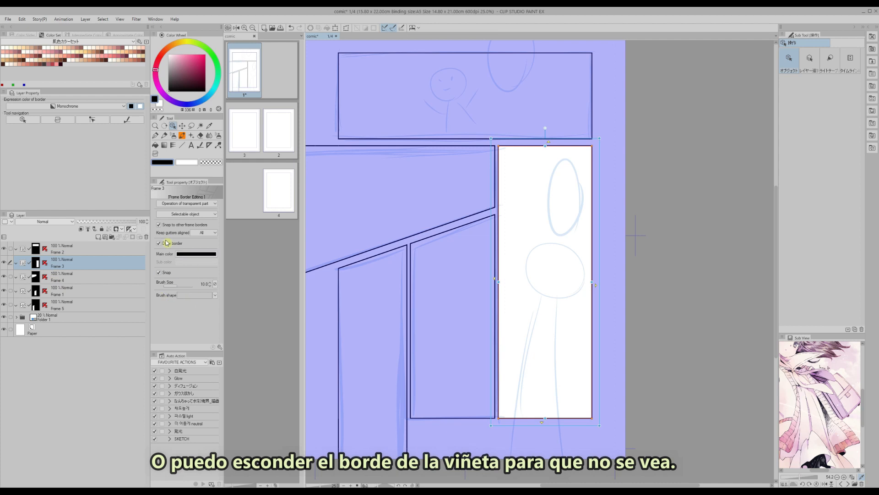
pyautogui.click(159, 243)
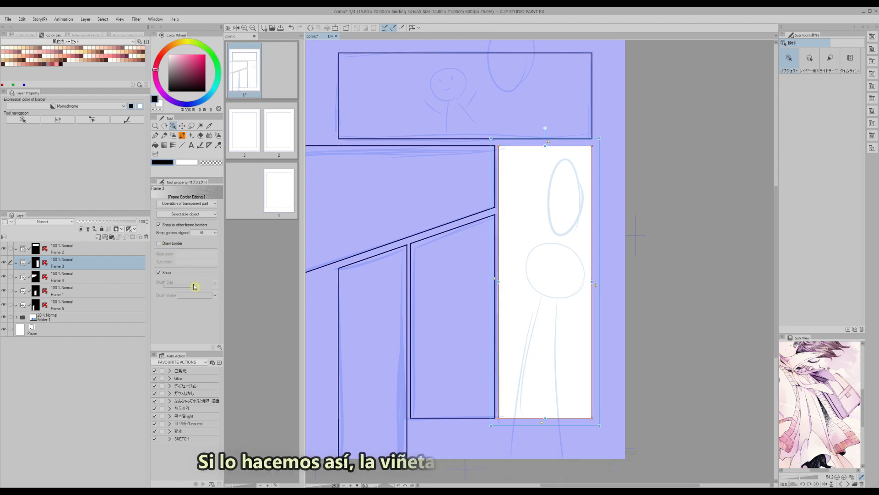
pyautogui.click(83, 329)
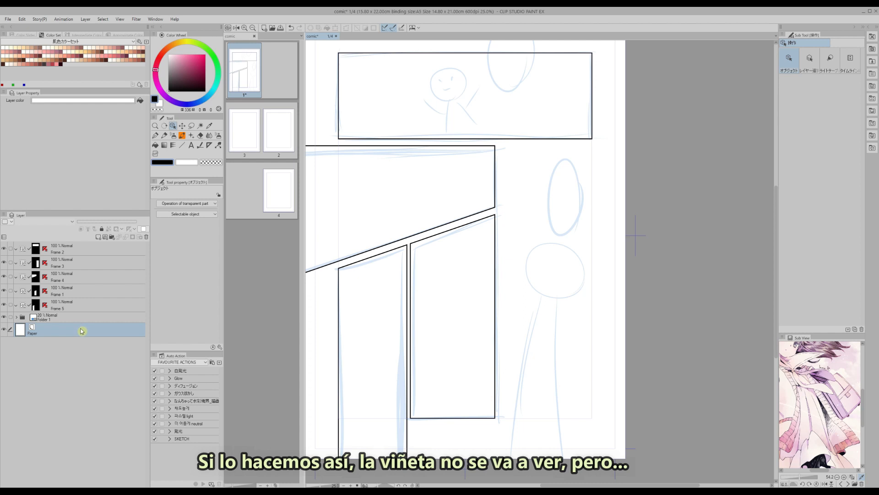
# - Add a new layer inside the borderless right-hand panel's folder and draw wavy test pen strokes across the panel's edges
pyautogui.click(66, 275)
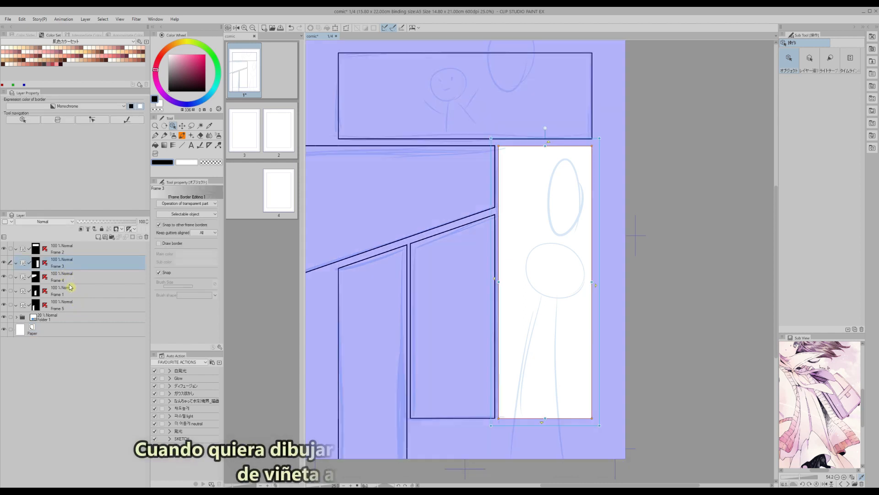
pyautogui.hotkey('ctrl', 'shift', 'n')
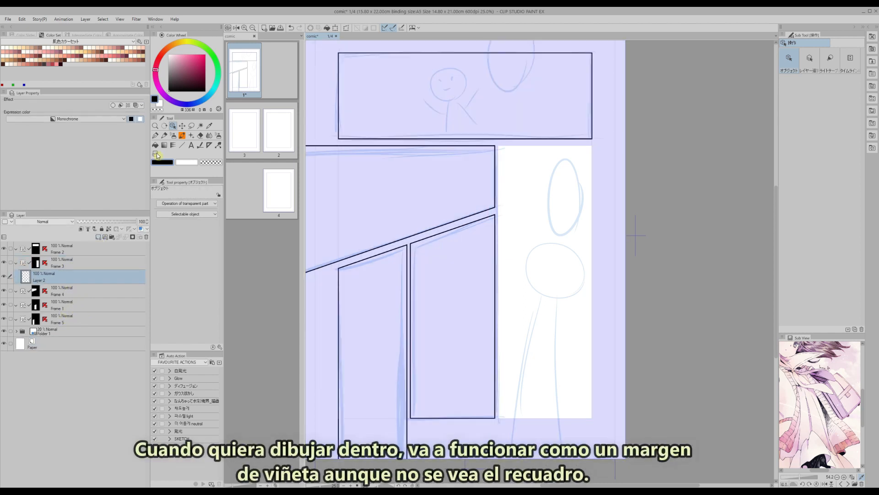
pyautogui.click(155, 135)
pyautogui.moveTo(594, 207)
pyautogui.mouseDown()
pyautogui.moveTo(578, 261)
pyautogui.moveTo(549, 265)
pyautogui.moveTo(529, 327)
pyautogui.moveTo(501, 331)
pyautogui.mouseUp()
pyautogui.moveTo(496, 383)
pyautogui.mouseDown()
pyautogui.moveTo(517, 419)
pyautogui.moveTo(593, 369)
pyautogui.mouseUp()
pyautogui.moveTo(593, 324)
pyautogui.mouseDown()
pyautogui.moveTo(563, 163)
pyautogui.moveTo(550, 146)
pyautogui.mouseUp()
pyautogui.moveTo(518, 146)
pyautogui.mouseDown()
pyautogui.moveTo(485, 208)
pyautogui.moveTo(487, 190)
pyautogui.mouseUp()
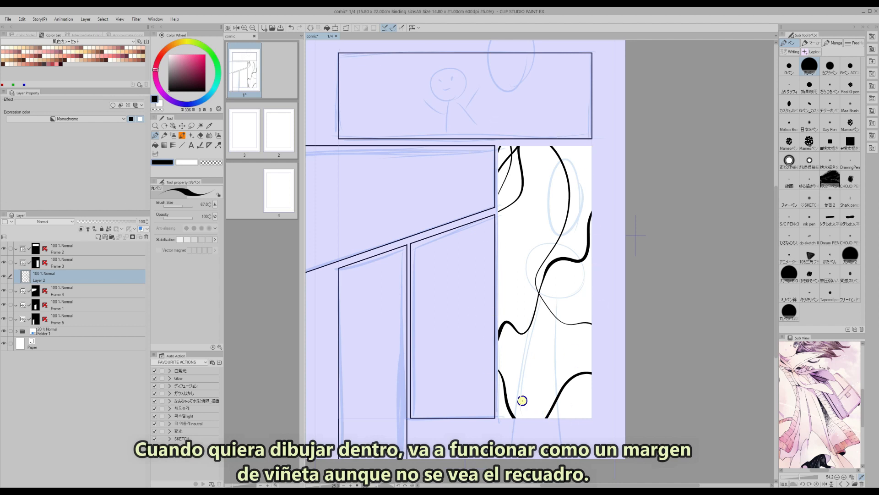
pyautogui.click(67, 345)
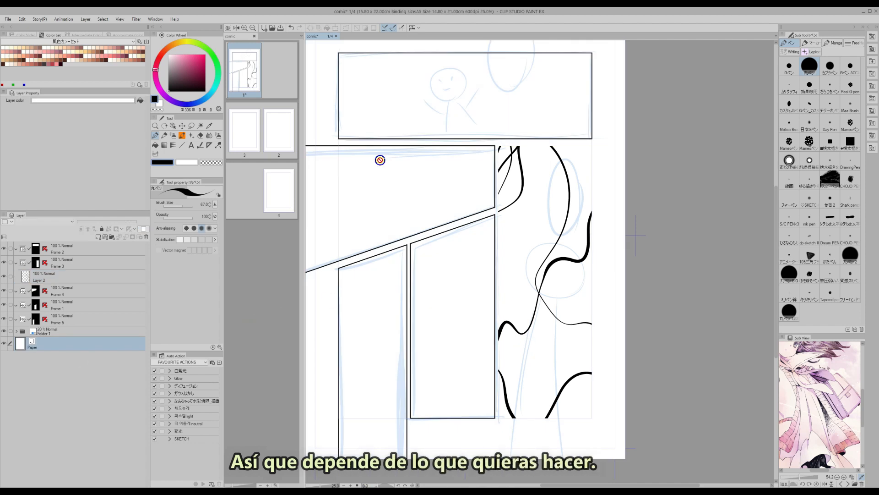
# - Try a border brush size of 20 on the top panel's frame, and set it back to 10
pyautogui.click(252, 28)
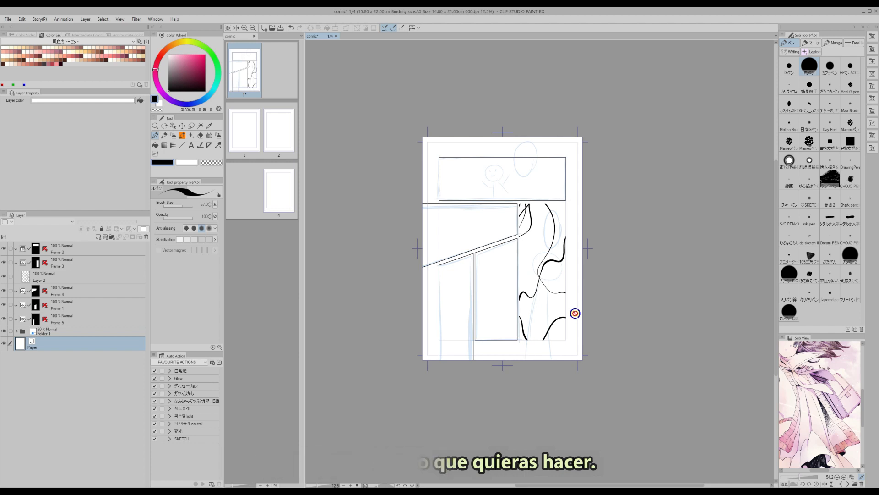
pyautogui.click(245, 28)
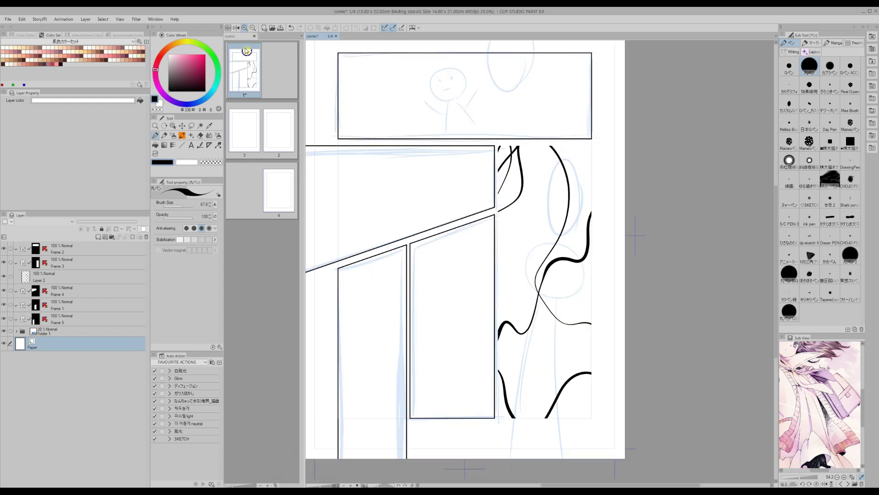
pyautogui.moveTo(574, 485); pyautogui.dragTo(527, 485)
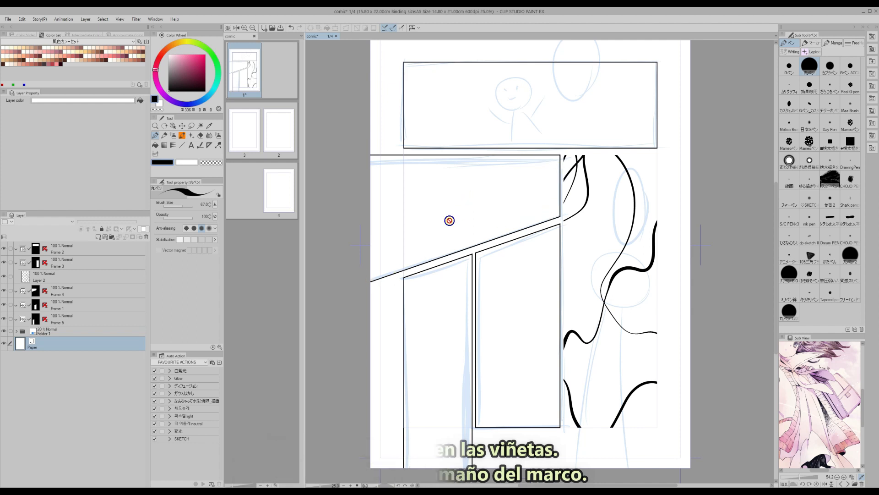
pyautogui.click(84, 249)
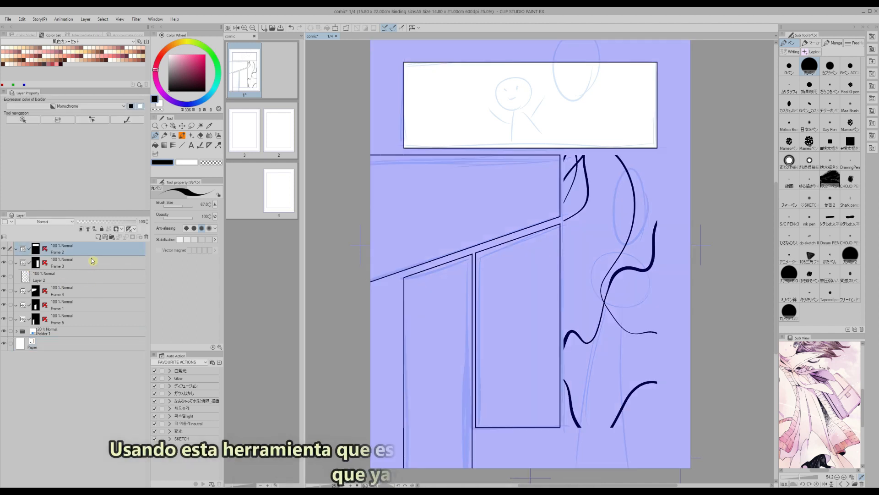
pyautogui.click(173, 126)
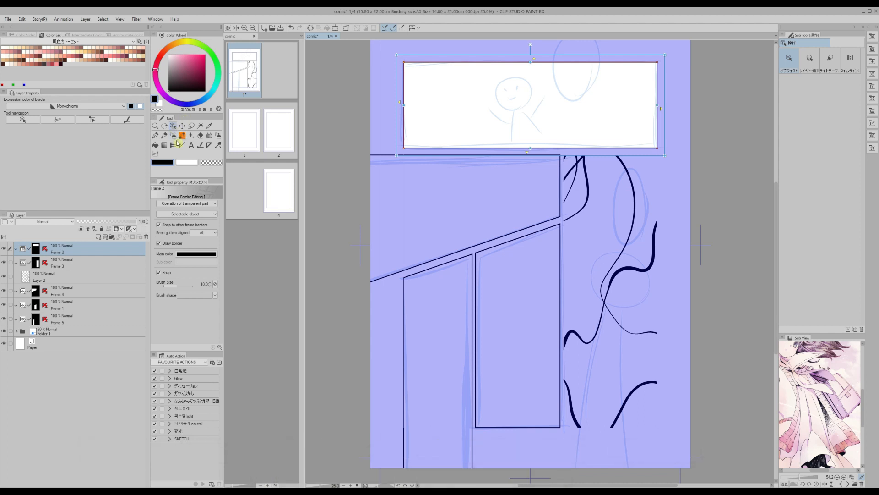
pyautogui.click(208, 285)
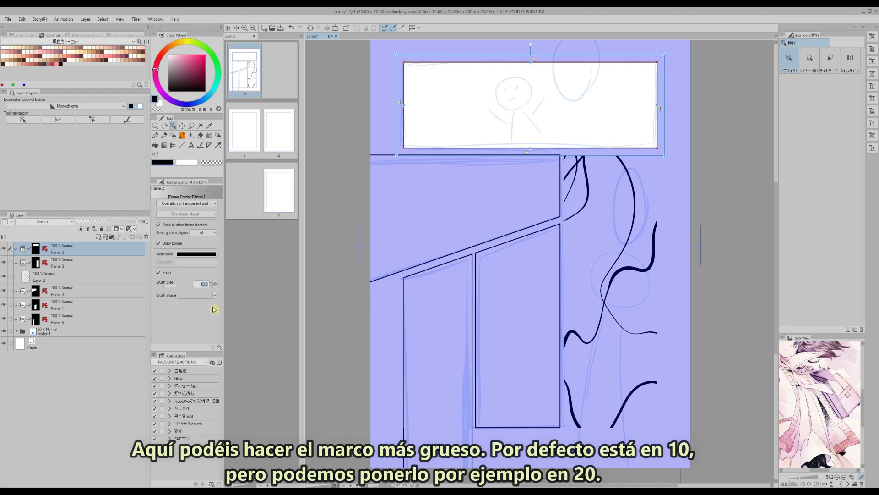
pyautogui.press('Return')
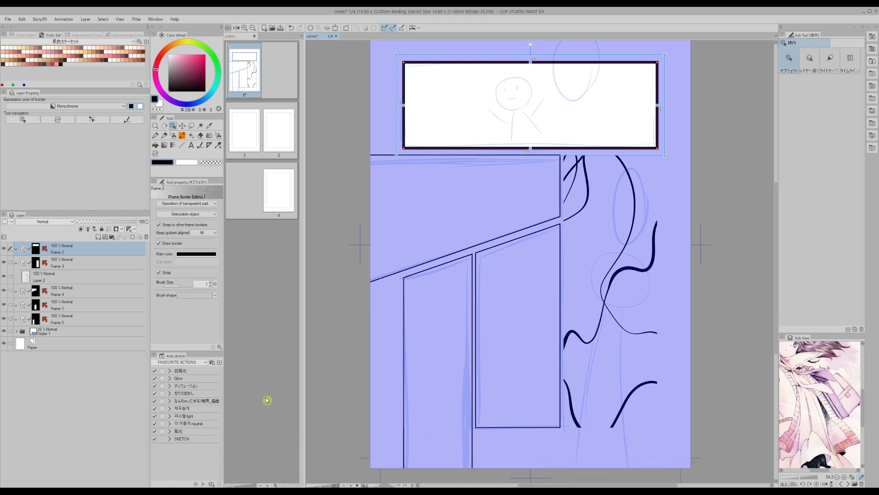
pyautogui.press('Return')
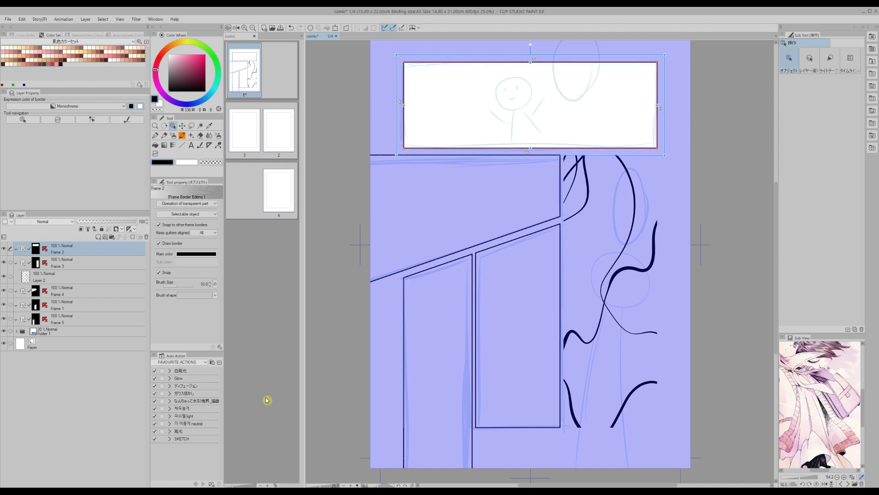
# - Lower the sketch folder's opacity to 10 and clear the test pen strokes from the layer in the right-hand panel
pyautogui.click(97, 333)
pyautogui.moveTo(84, 223); pyautogui.dragTo(82, 223)
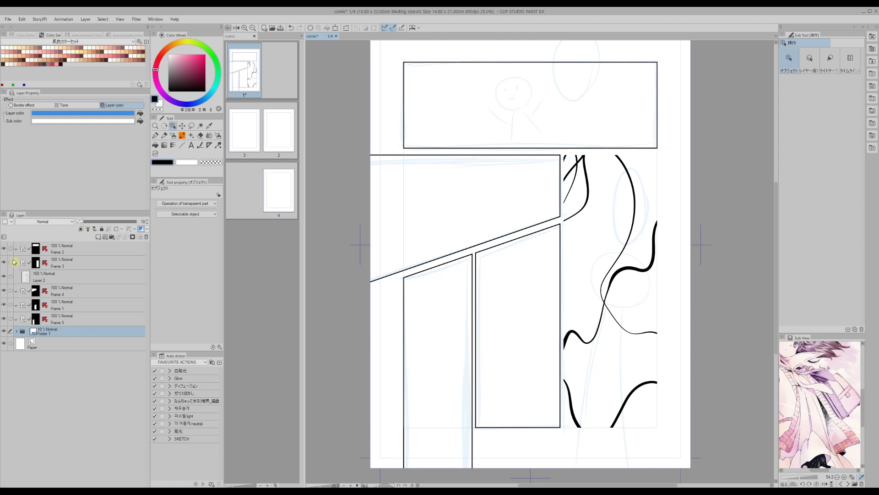
pyautogui.click(55, 276)
pyautogui.click(22, 18)
pyautogui.click(35, 75)
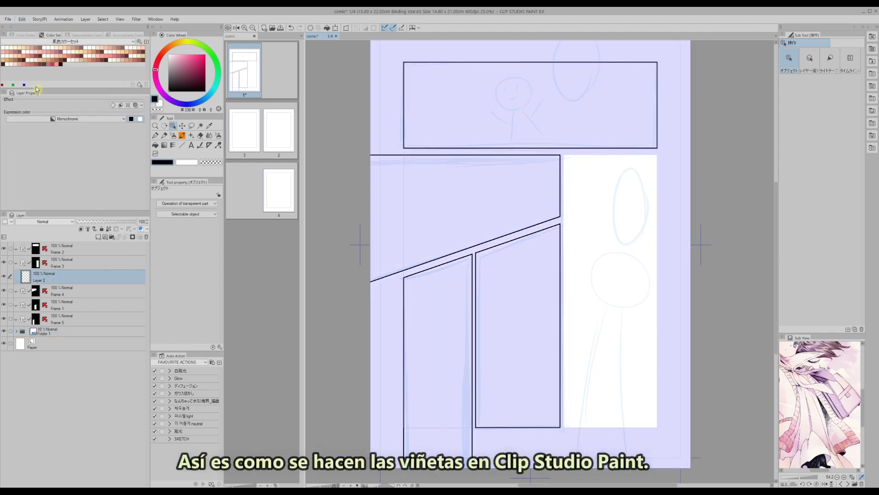
# - Add the text "HELLO!" in the borderless right-hand panel and move it to the middle of the sketched balloon
pyautogui.click(253, 28)
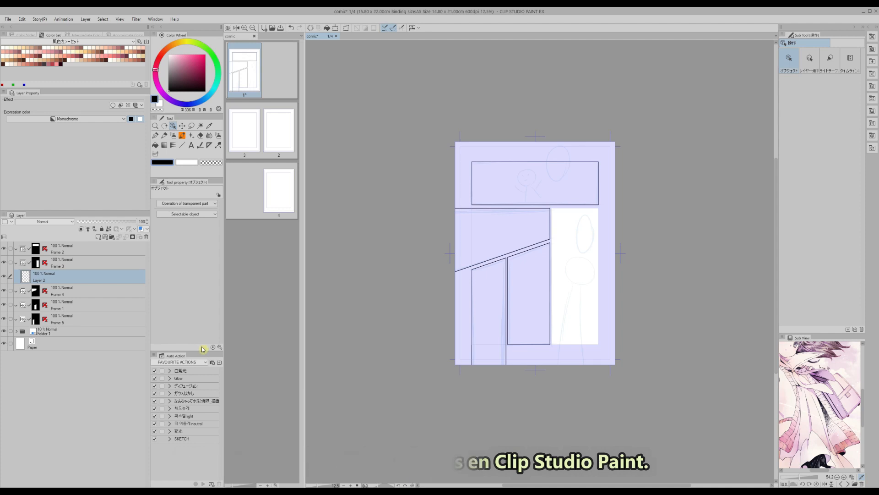
pyautogui.moveTo(534, 485); pyautogui.dragTo(548, 486)
pyautogui.click(245, 28)
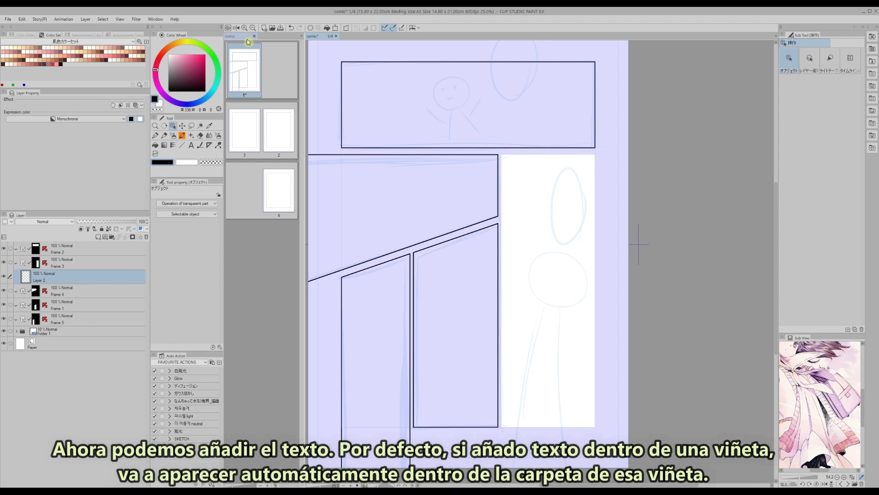
pyautogui.click(190, 146)
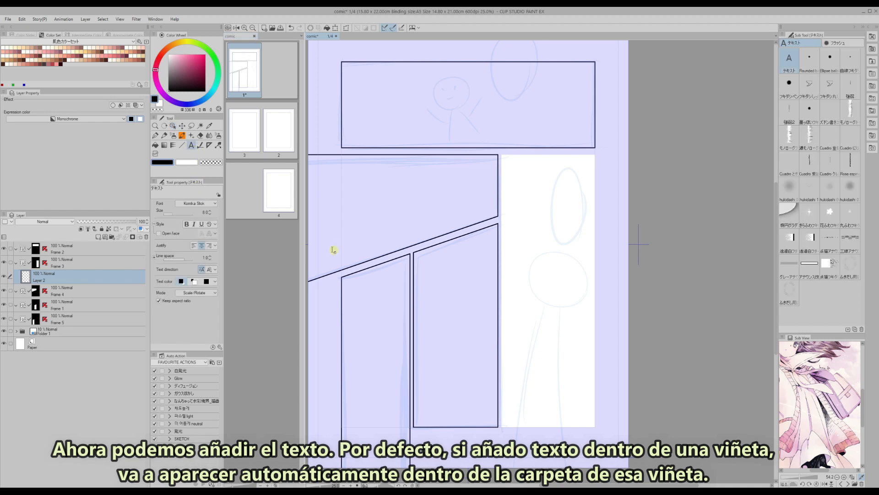
pyautogui.click(541, 232)
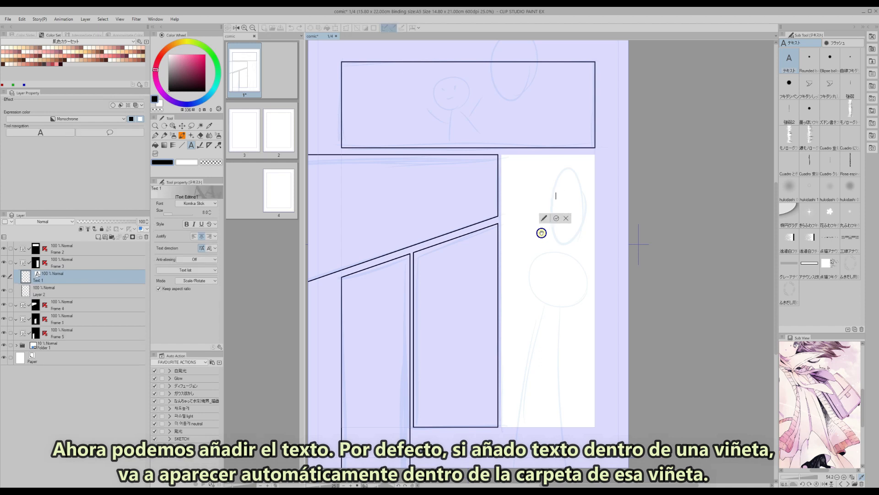
pyautogui.write('HELLO!')
pyautogui.click(564, 219)
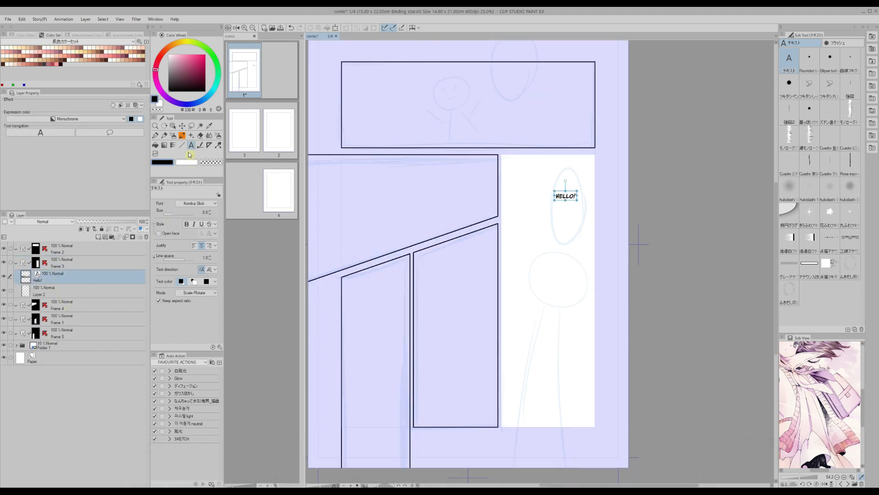
pyautogui.click(181, 126)
pyautogui.moveTo(569, 206)
pyautogui.mouseDown()
pyautogui.moveTo(560, 204)
pyautogui.moveTo(566, 216)
pyautogui.mouseUp()
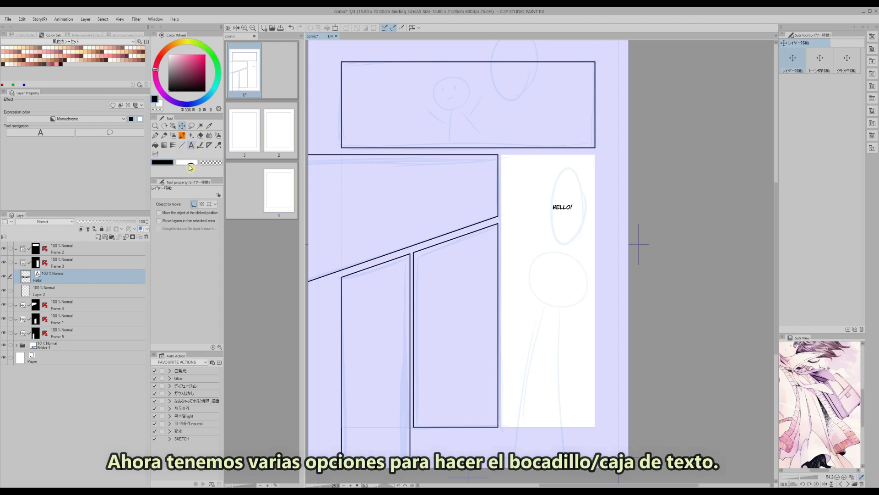
# - Draw a tall ellipse balloon centred on the "HELLO!" text, following the sketched oval
pyautogui.click(191, 145)
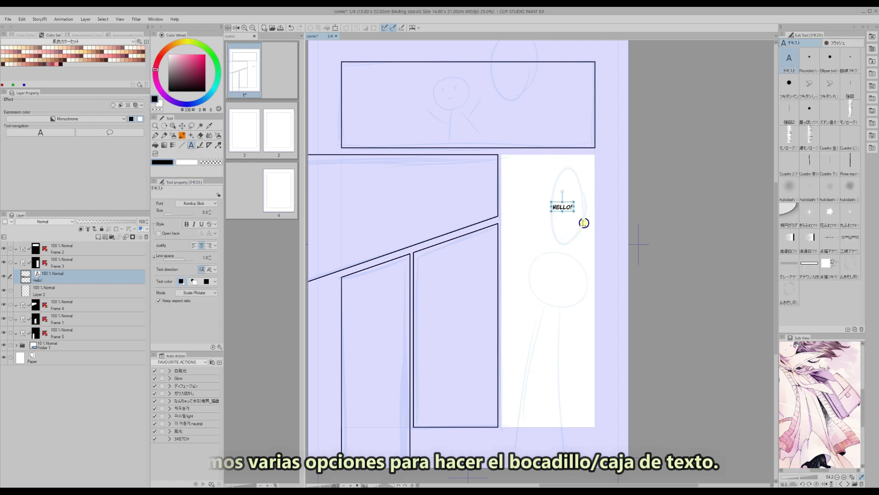
pyautogui.click(829, 57)
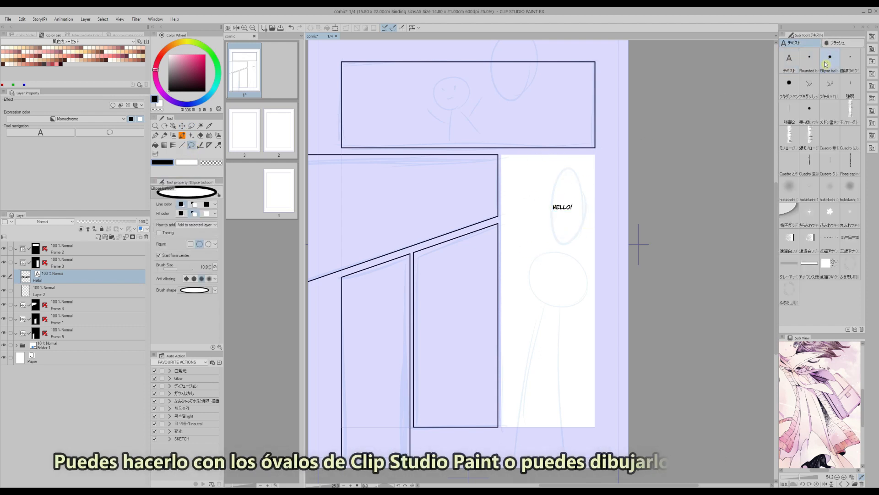
pyautogui.moveTo(562, 205); pyautogui.dragTo(545, 243)
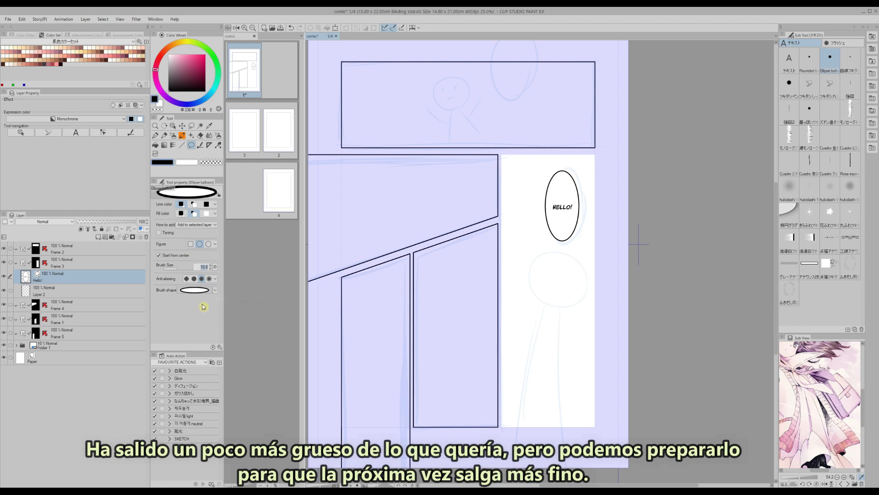
# - Set the brush size to 8 for the ellipse balloon tool and for the existing "HELLO!" balloon
pyautogui.write('5')
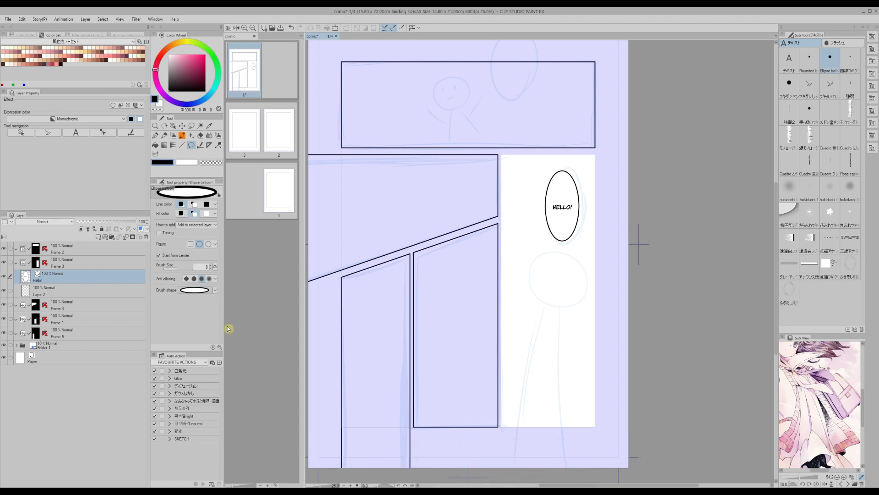
pyautogui.press('Return')
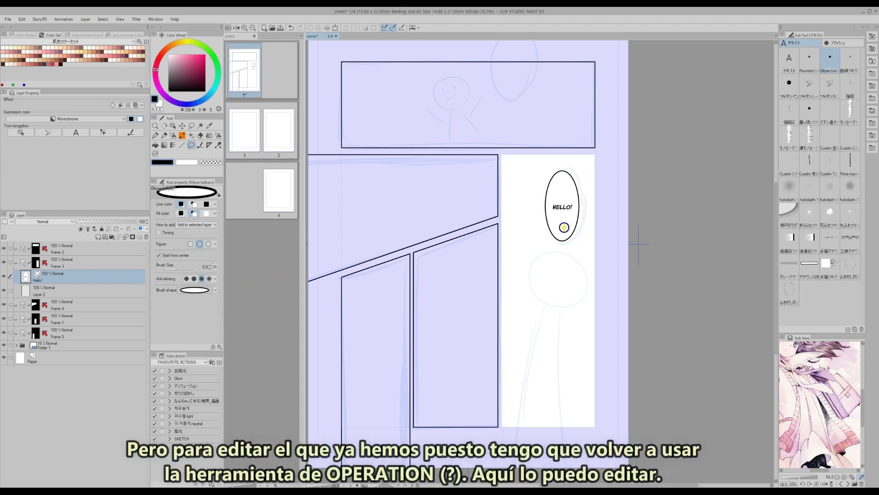
pyautogui.click(174, 126)
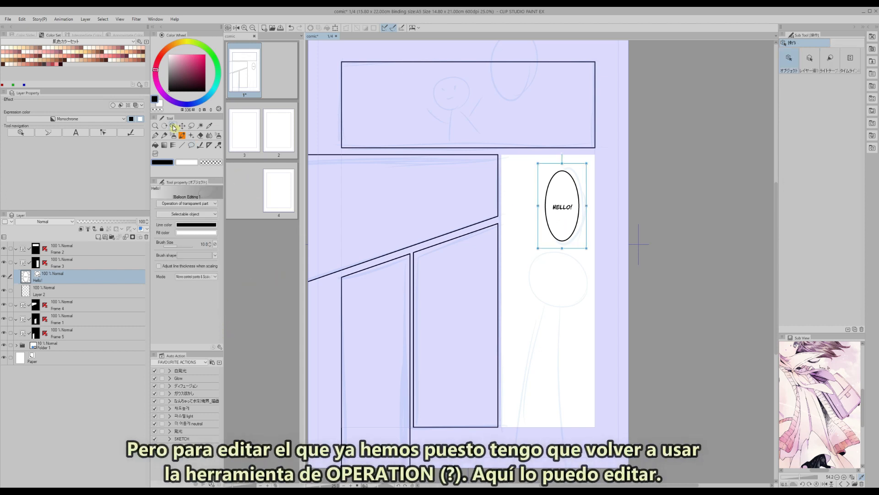
pyautogui.click(207, 246)
pyautogui.write('8')
pyautogui.press('Return')
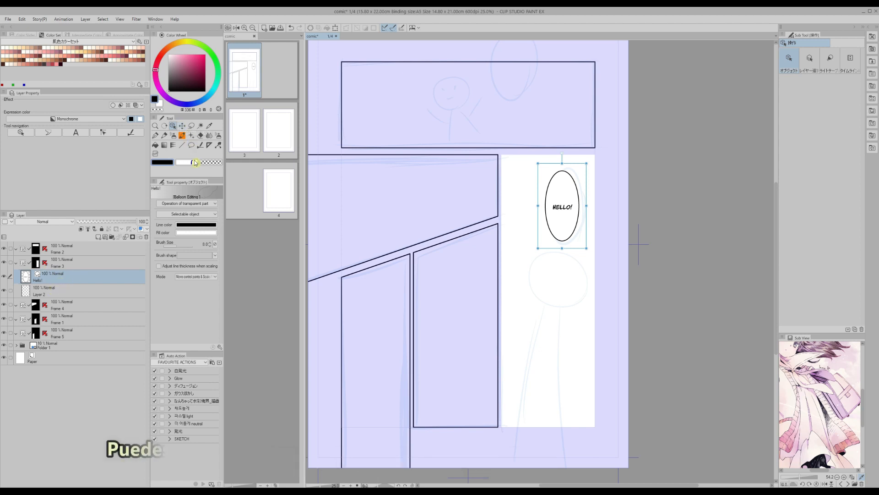
# - Try adding a short tail below the "HELLO!" balloon with the balloon tail tool
pyautogui.click(191, 144)
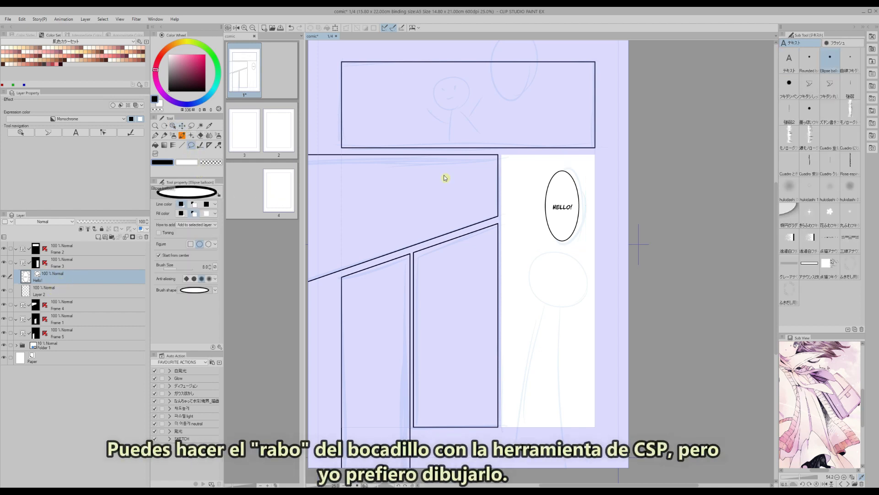
pyautogui.click(809, 83)
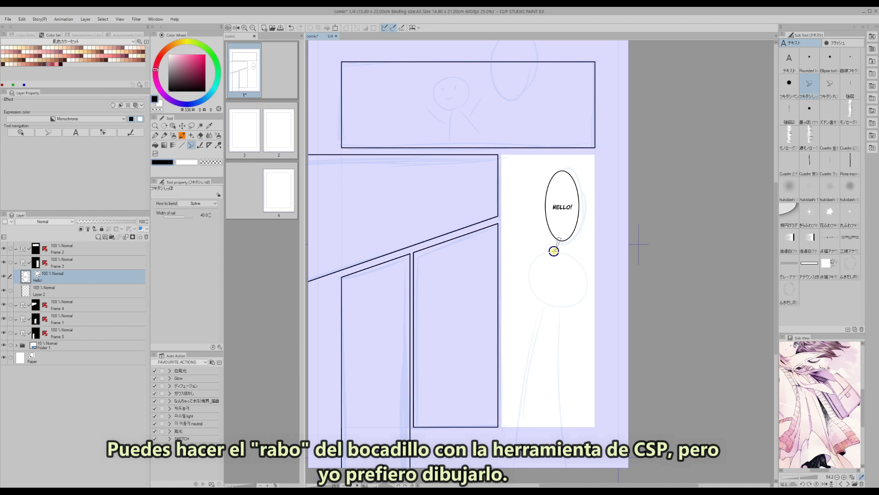
pyautogui.doubleClick(555, 251)
pyautogui.hotkey('ctrl', 'z')
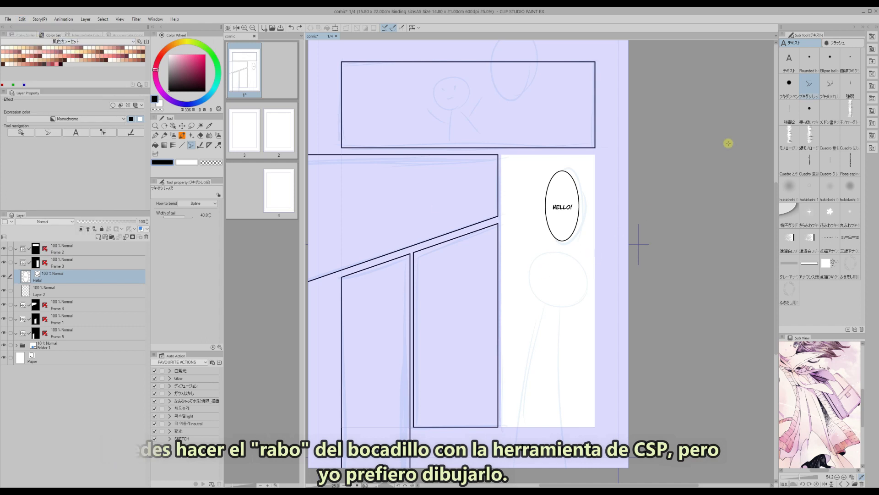
# - Draw a small pointed tail under the "HELLO!" balloon with the balloon pen and undo the extra stroke near its upper edge
pyautogui.click(789, 82)
pyautogui.moveTo(564, 243); pyautogui.dragTo(557, 244)
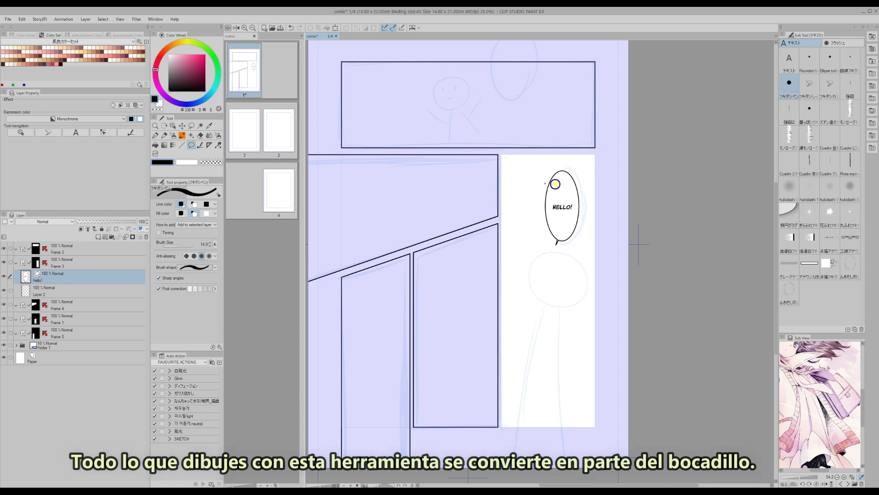
pyautogui.moveTo(552, 188); pyautogui.dragTo(550, 189)
pyautogui.click(22, 20)
pyautogui.click(34, 28)
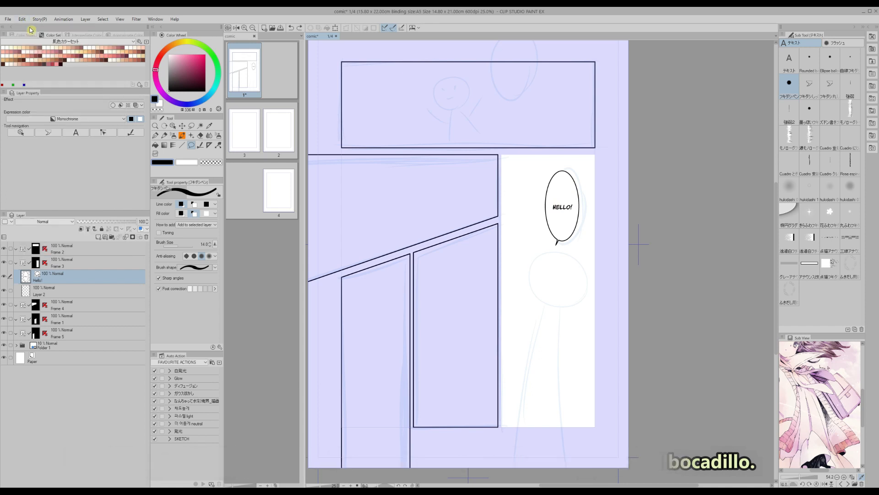
# - Add the two-line text "OH, HEY!" in the sketched balloon that overlaps the top panel's upper border
pyautogui.moveTo(776, 344); pyautogui.dragTo(776, 333)
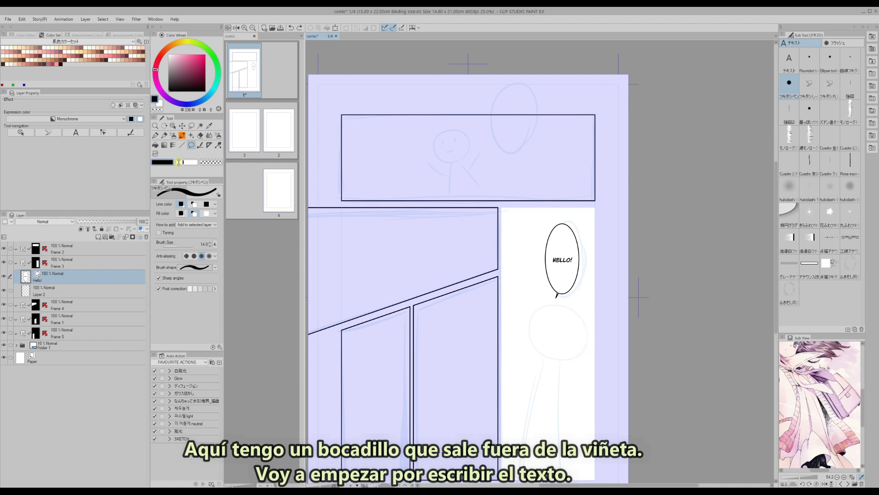
pyautogui.press('t')
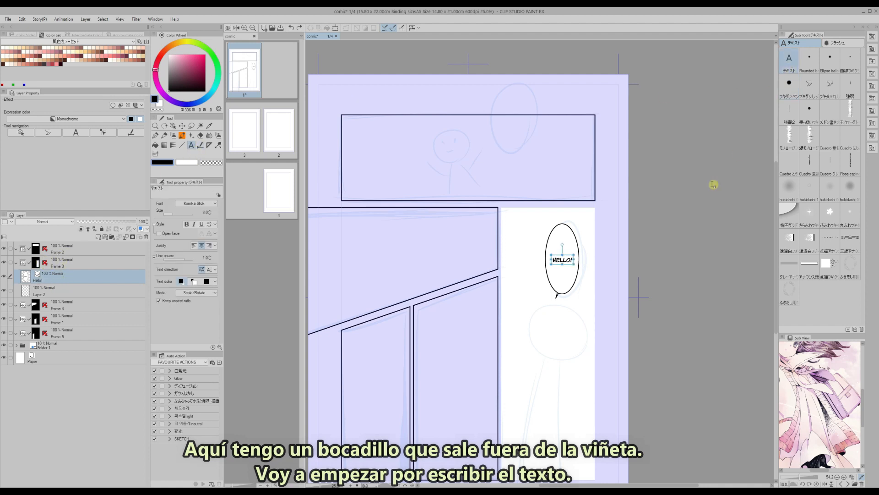
pyautogui.click(492, 220)
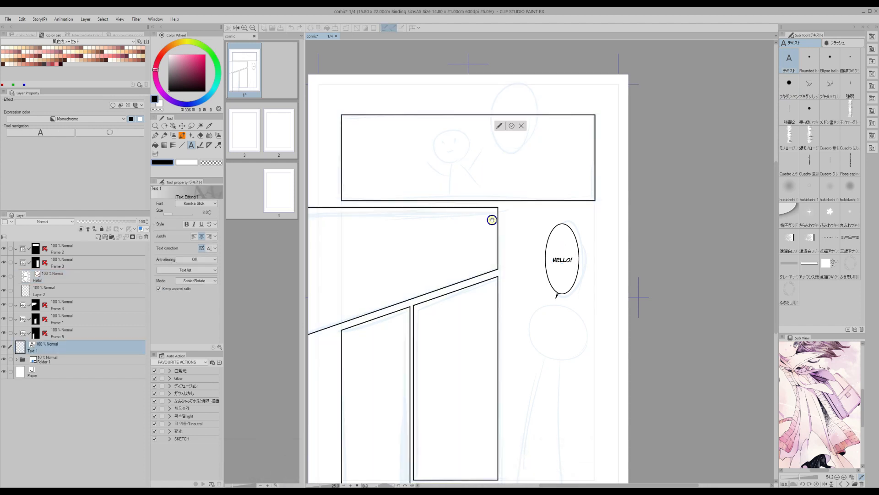
pyautogui.write('OH,')
pyautogui.press('Return')
pyautogui.write('HEY!')
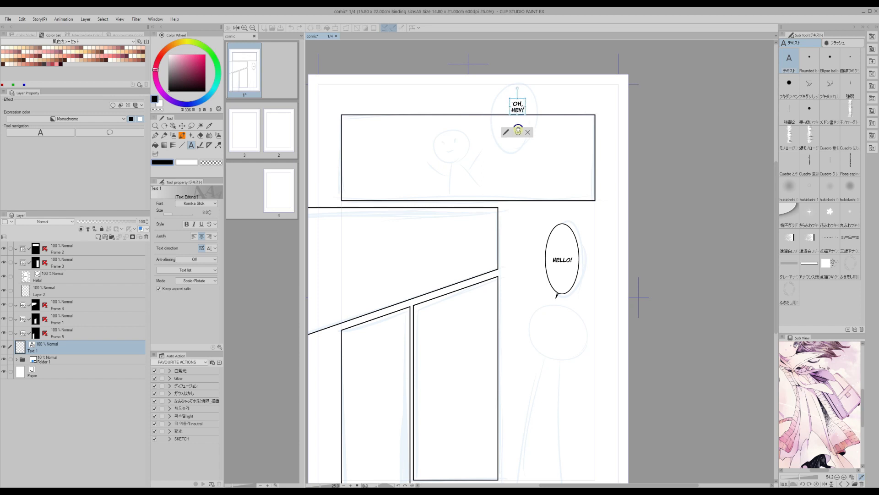
pyautogui.click(518, 132)
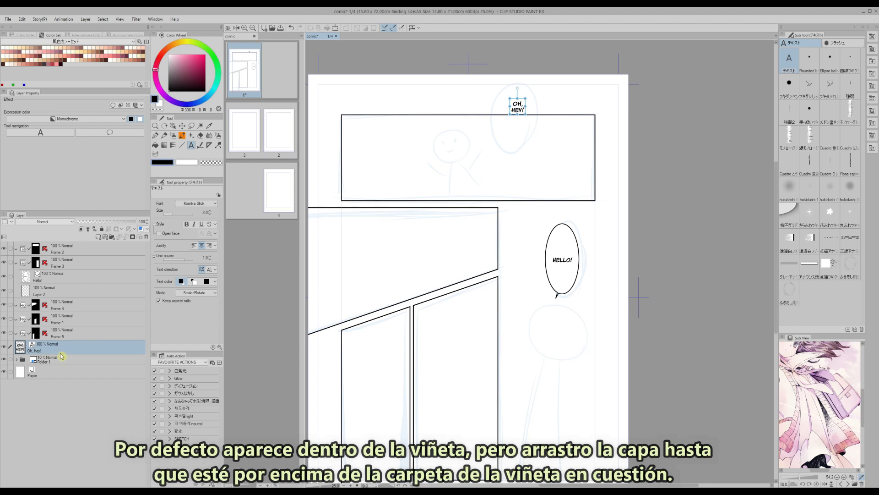
# - Place the "OH, HEY!" text layer above all frame folders and move the text down to the sketched balloon's centre
pyautogui.moveTo(66, 350); pyautogui.dragTo(68, 249)
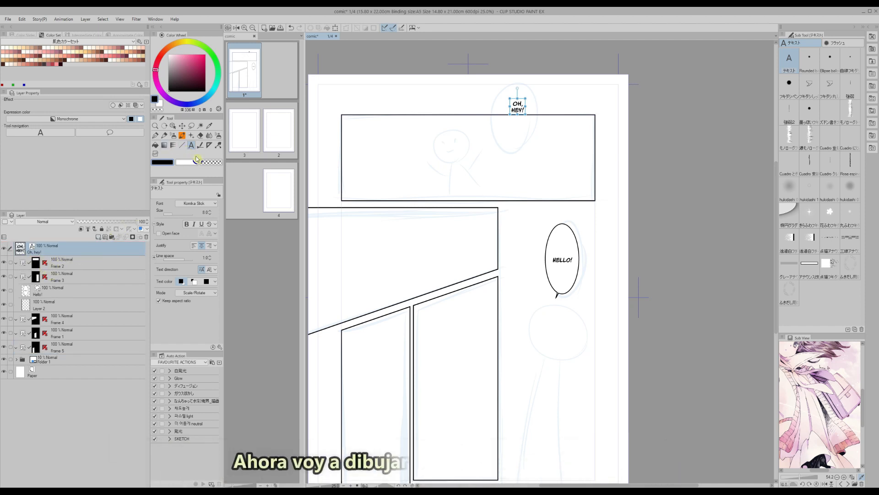
pyautogui.click(789, 82)
pyautogui.press('k')
pyautogui.moveTo(517, 114); pyautogui.dragTo(515, 124)
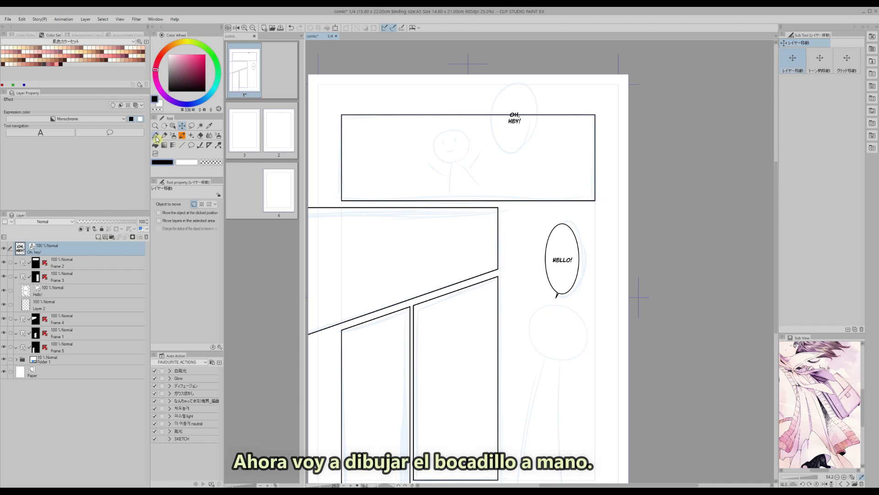
# - Try a freehand wavy balloon with a tail around the "OH, HEY!" text using the balloon pen
pyautogui.click(155, 136)
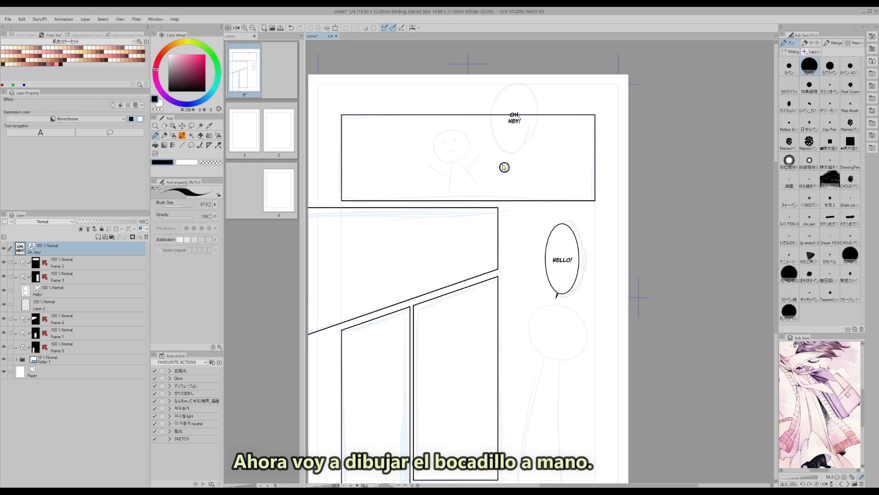
pyautogui.click(190, 145)
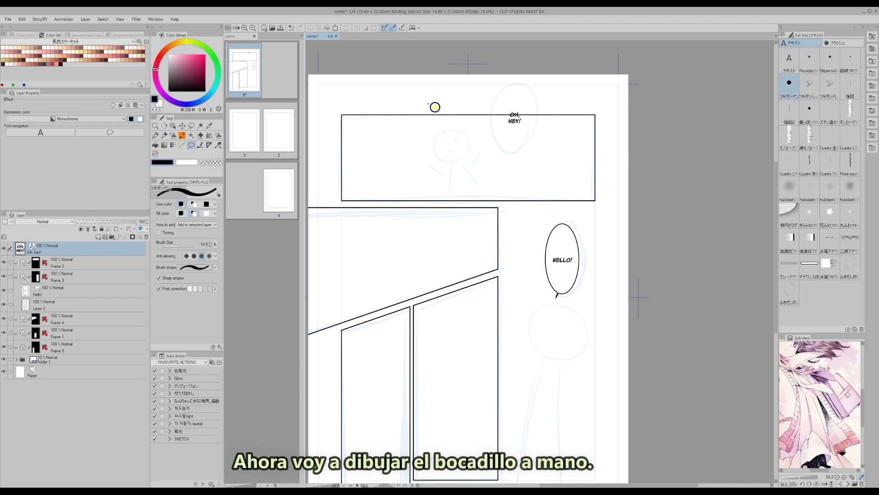
pyautogui.moveTo(507, 146)
pyautogui.mouseDown()
pyautogui.moveTo(515, 153)
pyautogui.moveTo(532, 142)
pyautogui.moveTo(524, 88)
pyautogui.moveTo(503, 110)
pyautogui.moveTo(491, 140)
pyautogui.moveTo(496, 149)
pyautogui.mouseUp()
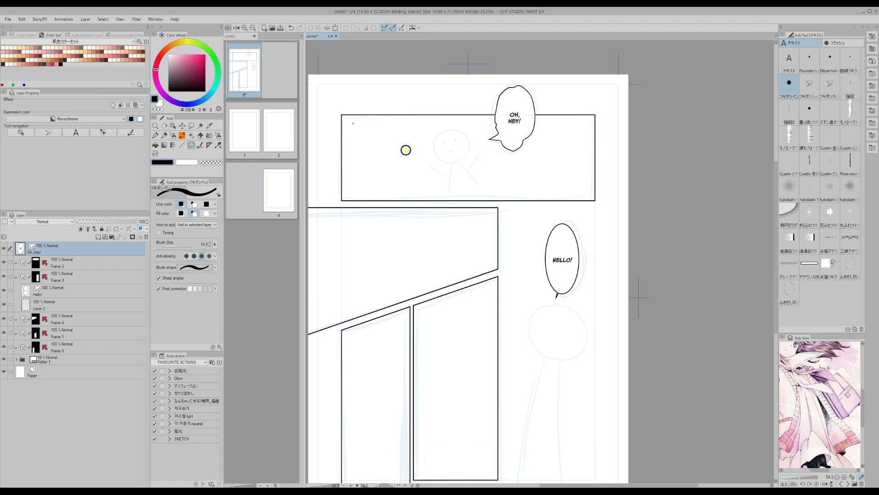
pyautogui.hotkey('ctrl', 'z')
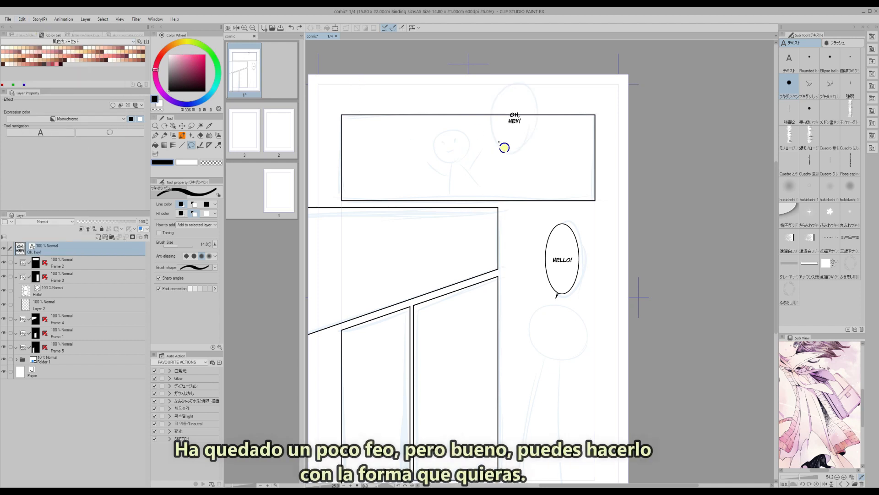
# - Draw a bumpy cloud-shaped balloon with a tail toward the stick figure around "OH, HEY!" and shift it slightly down and right
pyautogui.moveTo(504, 150)
pyautogui.mouseDown()
pyautogui.moveTo(522, 157)
pyautogui.moveTo(536, 149)
pyautogui.moveTo(546, 118)
pyautogui.moveTo(514, 99)
pyautogui.moveTo(501, 104)
pyautogui.moveTo(500, 147)
pyautogui.mouseUp()
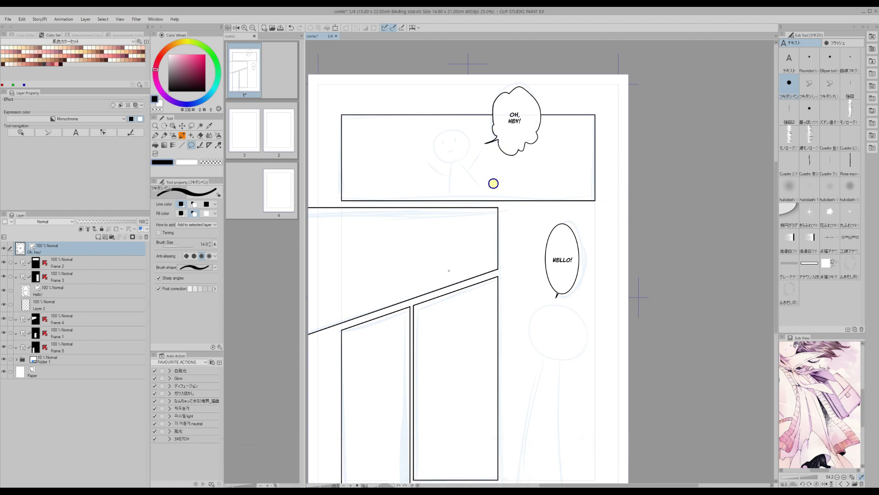
pyautogui.press('k')
pyautogui.moveTo(506, 148)
pyautogui.mouseDown()
pyautogui.moveTo(514, 165)
pyautogui.moveTo(535, 154)
pyautogui.moveTo(482, 159)
pyautogui.moveTo(506, 152)
pyautogui.mouseUp()
# - Select only the "OH, HEY!" text and nudge it slightly lower inside its balloon
pyautogui.press('o')
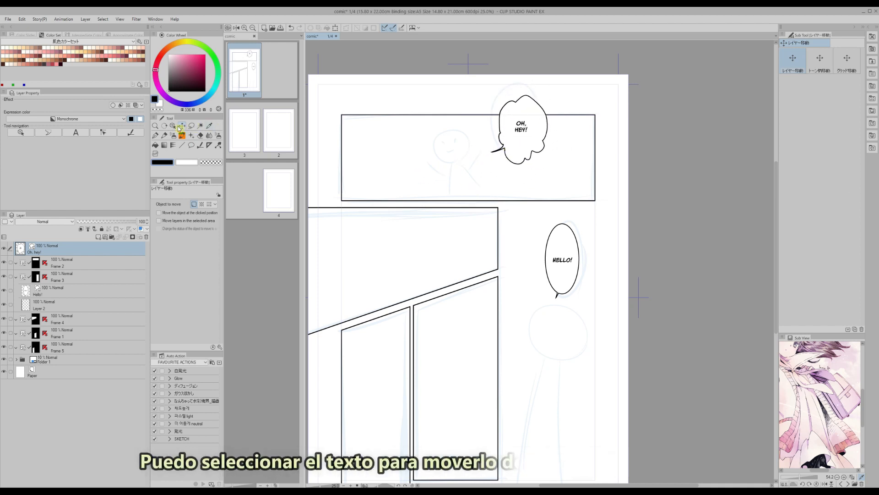
pyautogui.click(526, 136)
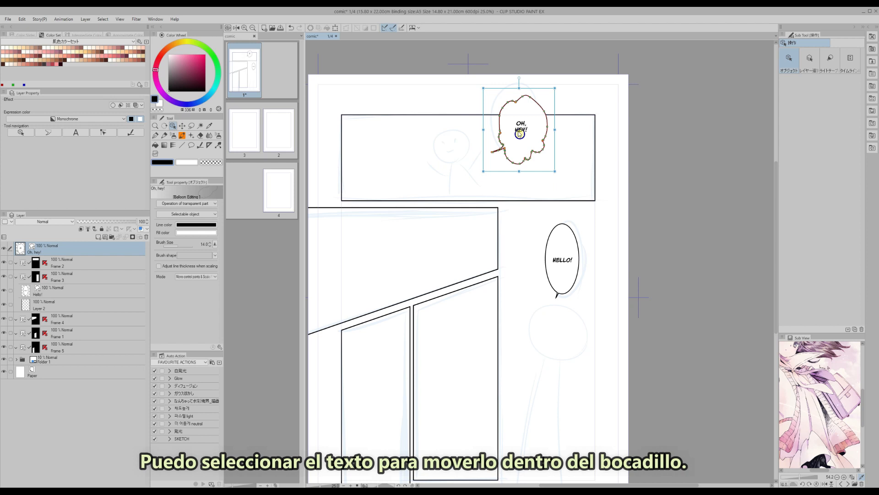
pyautogui.click(521, 134)
pyautogui.moveTo(520, 135); pyautogui.dragTo(521, 136)
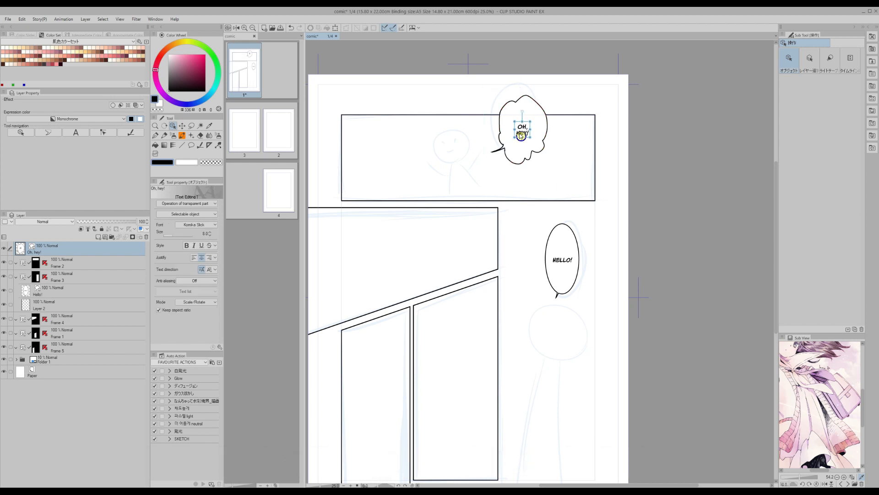
# - Try a font size of 7 on the "OH, HEY!" text
pyautogui.write('7')
pyautogui.press('Return')
pyautogui.click(206, 234)
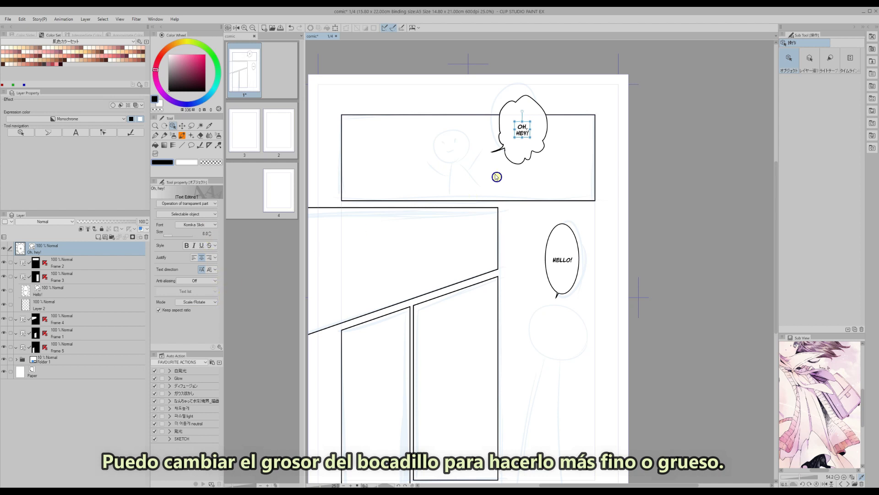
# - Set the outline brush size of the "OH, HEY!" balloon to 10 and deselect the balloon
pyautogui.click(512, 162)
pyautogui.click(204, 244)
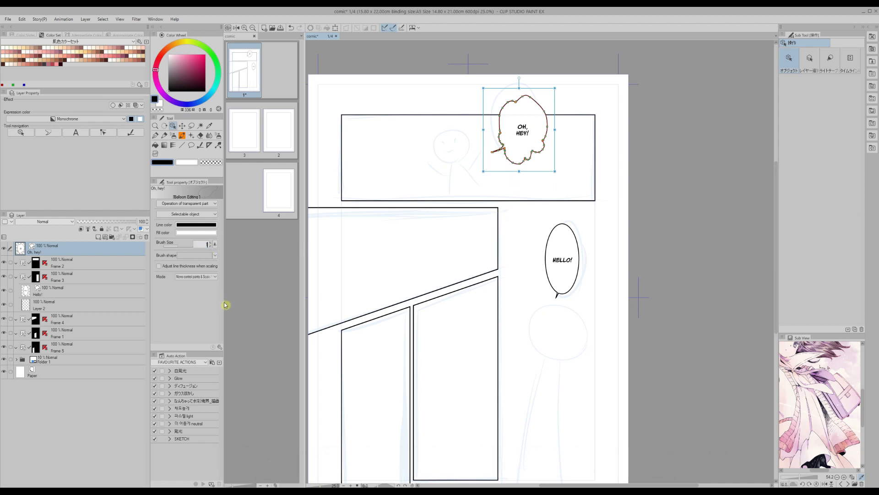
pyautogui.press('Return')
pyautogui.click(67, 374)
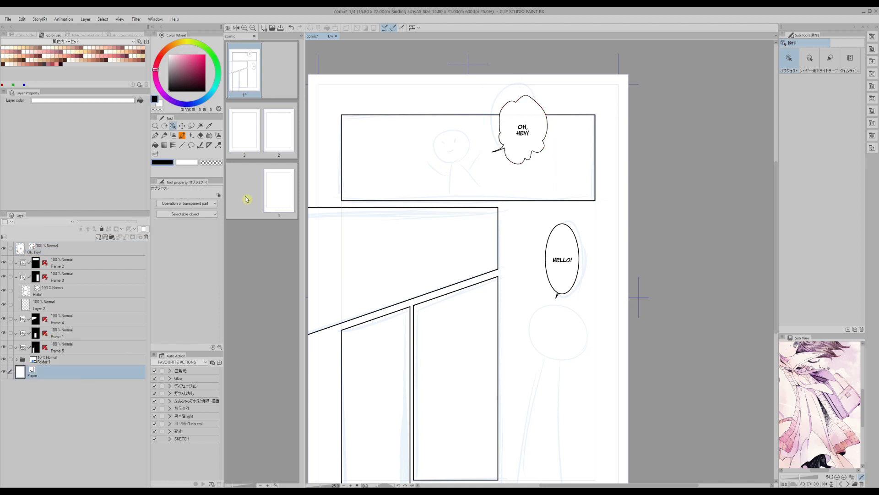
# - Review the whole page and check the "OH, HEY!" text layer's position in the layer stack
pyautogui.click(252, 28)
pyautogui.moveTo(777, 272); pyautogui.dragTo(778, 281)
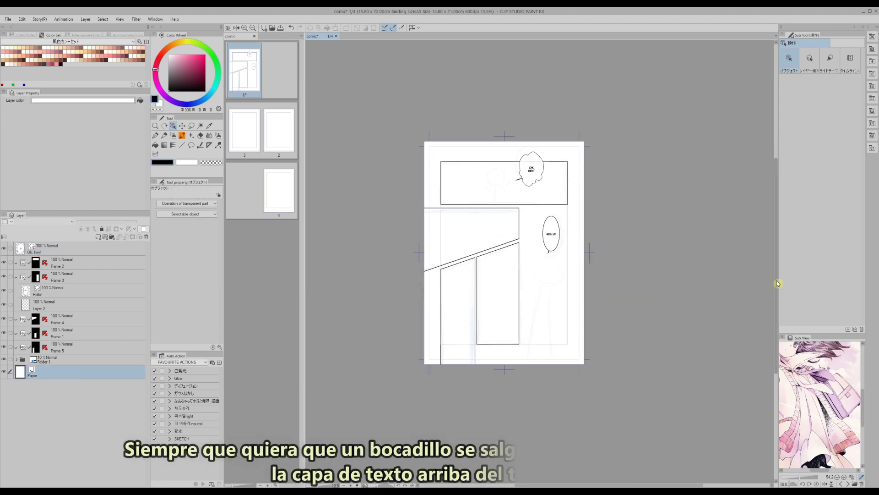
pyautogui.click(244, 28)
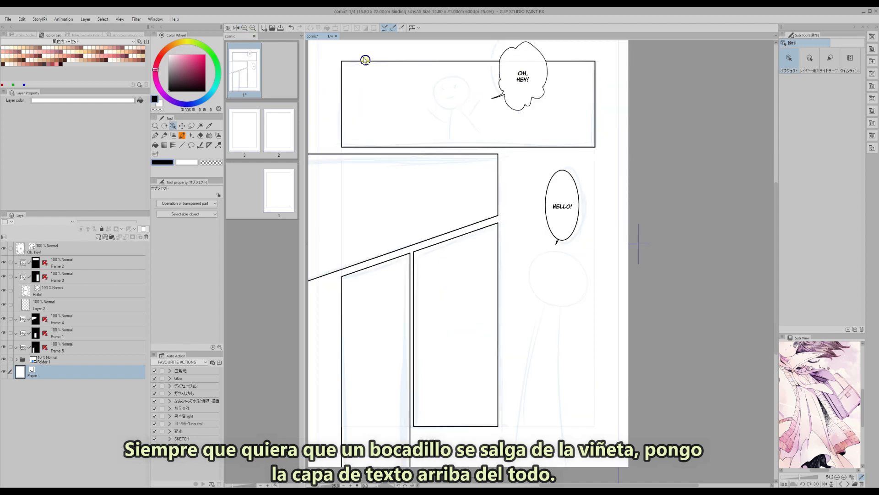
pyautogui.click(58, 250)
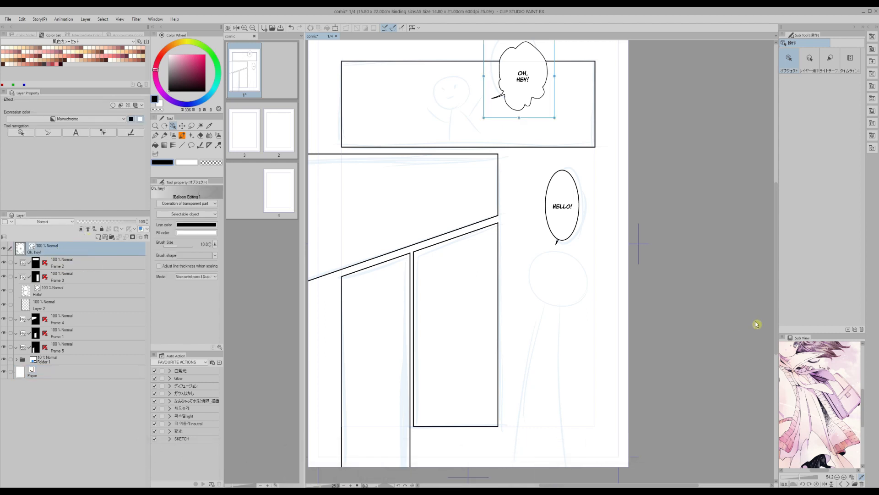
pyautogui.moveTo(778, 341); pyautogui.dragTo(775, 327)
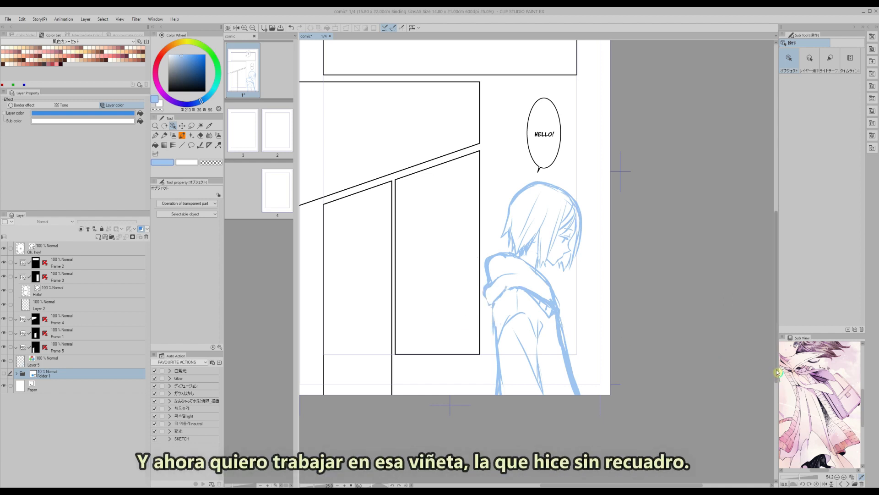
# - Expand the borderless Frame 3 to the page's right and bottom edges and to the neighbouring panels on its left and above
pyautogui.moveTo(776, 375); pyautogui.dragTo(778, 369)
pyautogui.click(54, 281)
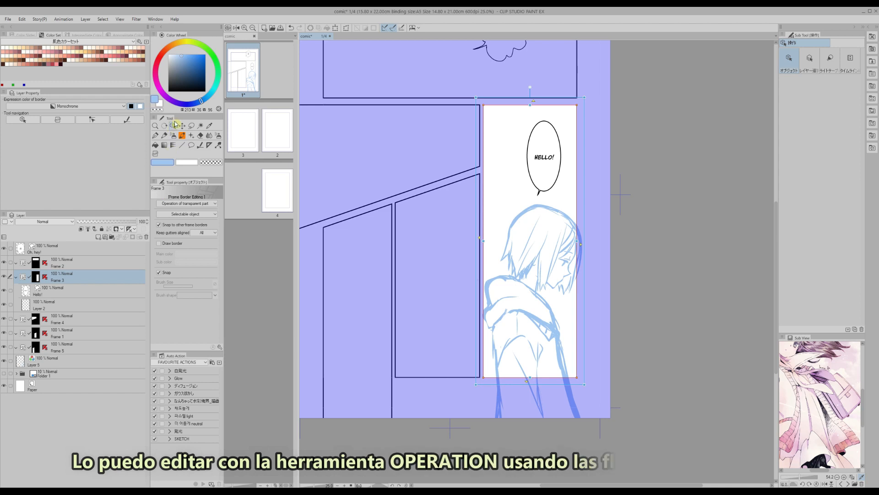
pyautogui.click(581, 248)
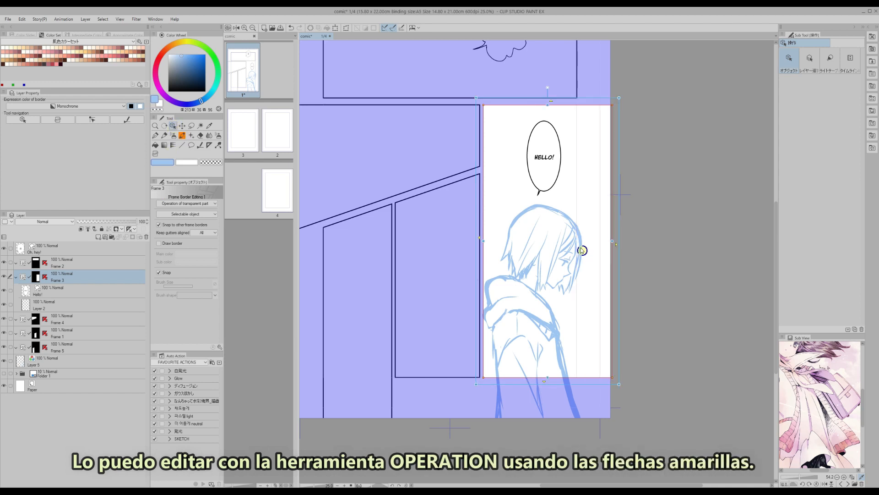
pyautogui.click(544, 383)
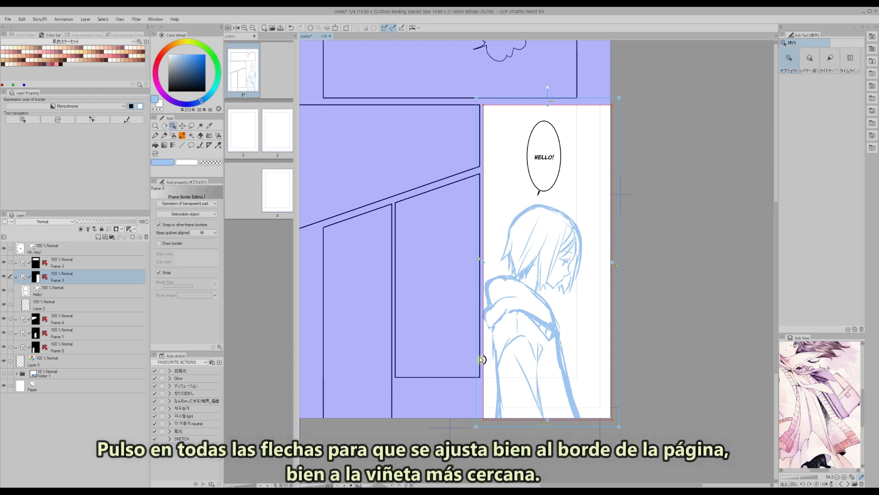
pyautogui.click(481, 261)
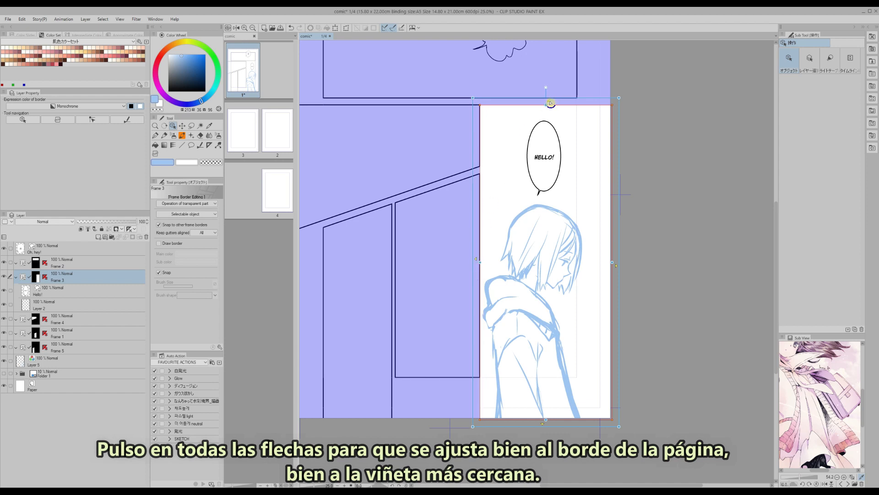
pyautogui.click(550, 104)
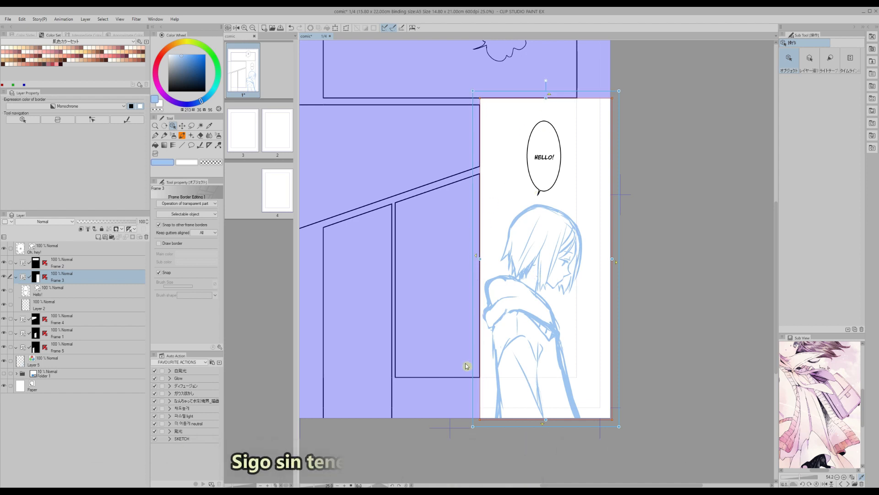
# - Add a new vector layer above Layer 2 inside Frame 3 and set up the pen with black
pyautogui.click(76, 362)
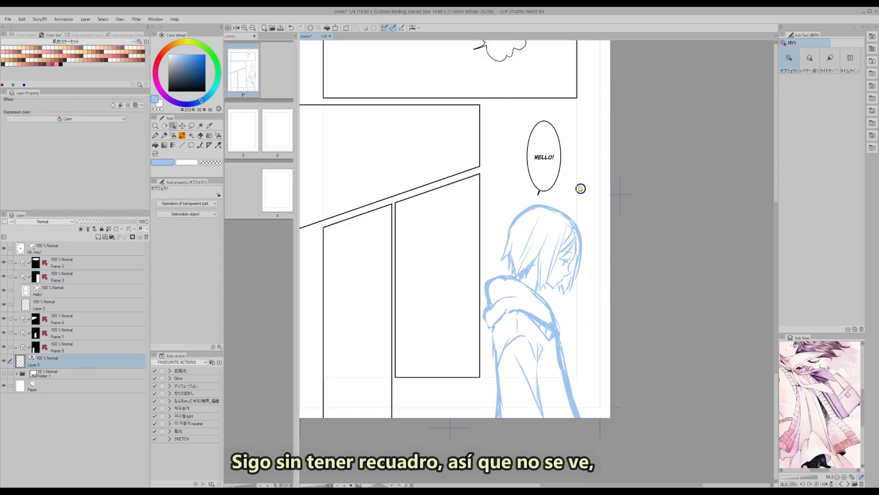
pyautogui.click(64, 291)
pyautogui.click(57, 306)
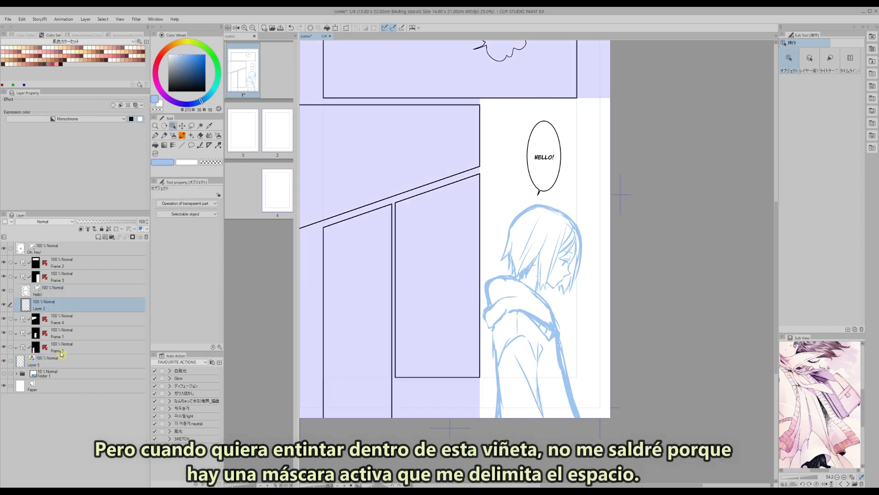
pyautogui.click(105, 237)
pyautogui.click(155, 135)
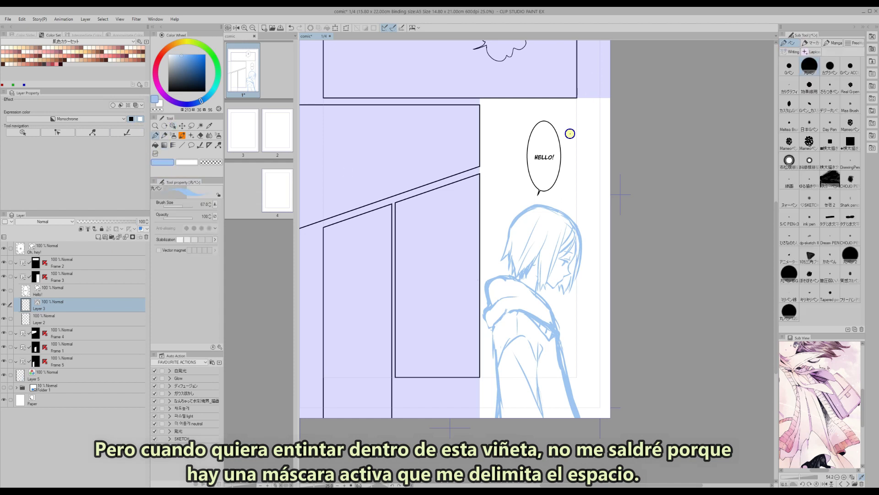
pyautogui.moveTo(177, 79); pyautogui.dragTo(125, 124)
# - Scribble test lines across Frame 3's edges to try its mask, and undo them
pyautogui.moveTo(572, 112)
pyautogui.mouseDown()
pyautogui.moveTo(551, 145)
pyautogui.moveTo(466, 123)
pyautogui.moveTo(489, 118)
pyautogui.moveTo(477, 120)
pyautogui.moveTo(525, 131)
pyautogui.moveTo(600, 104)
pyautogui.moveTo(529, 130)
pyautogui.moveTo(601, 82)
pyautogui.moveTo(505, 81)
pyautogui.moveTo(475, 137)
pyautogui.mouseUp()
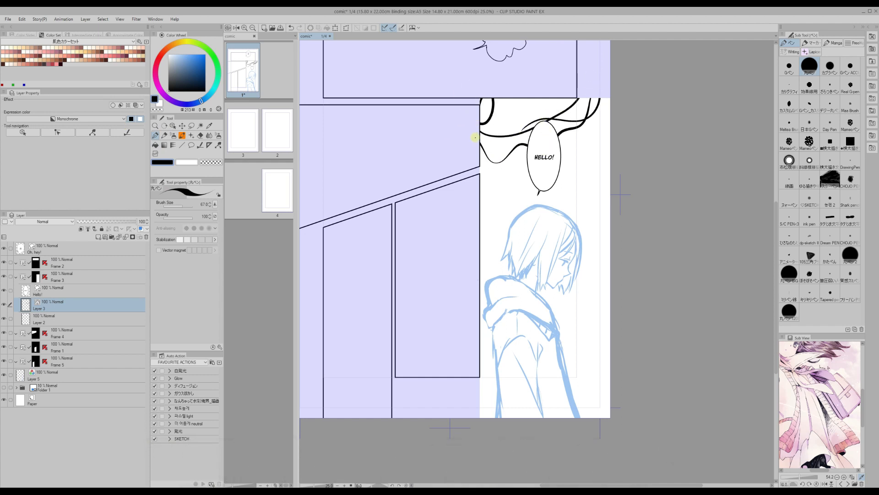
pyautogui.click(21, 18)
pyautogui.click(32, 73)
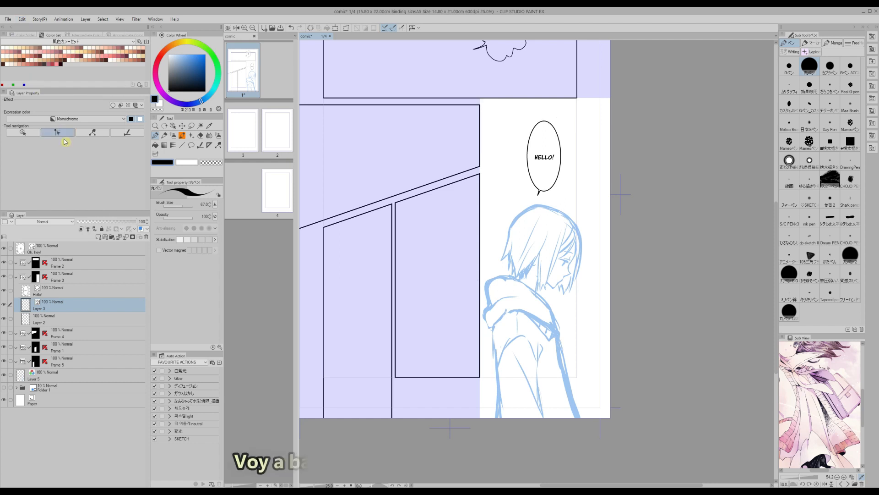
# - Lower the opacity of the blue character sketch on Layer 5 to 10%
pyautogui.click(72, 371)
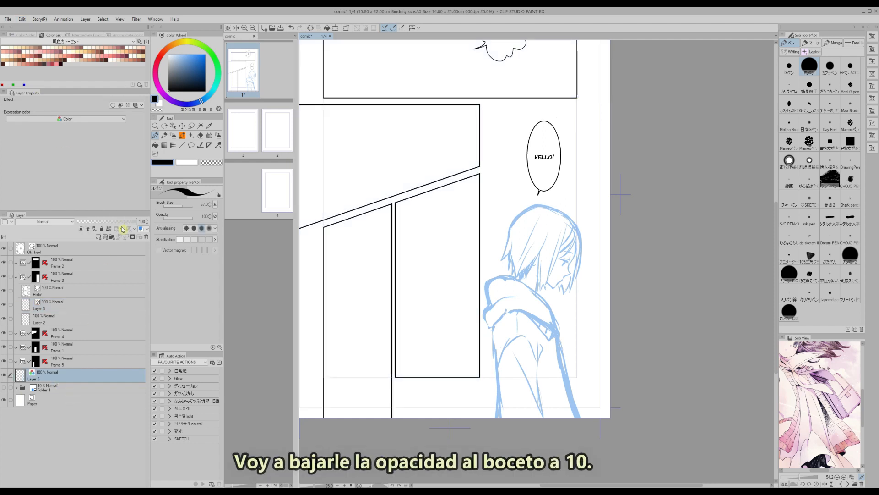
pyautogui.click(105, 223)
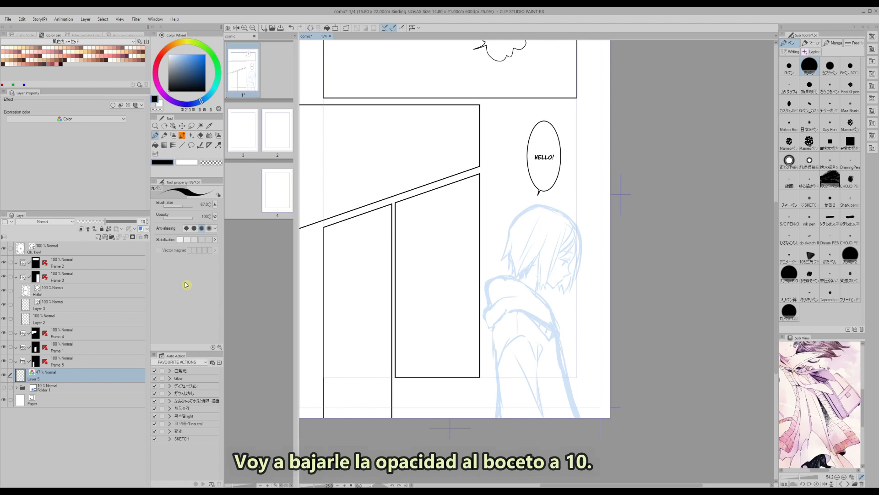
pyautogui.press('Return')
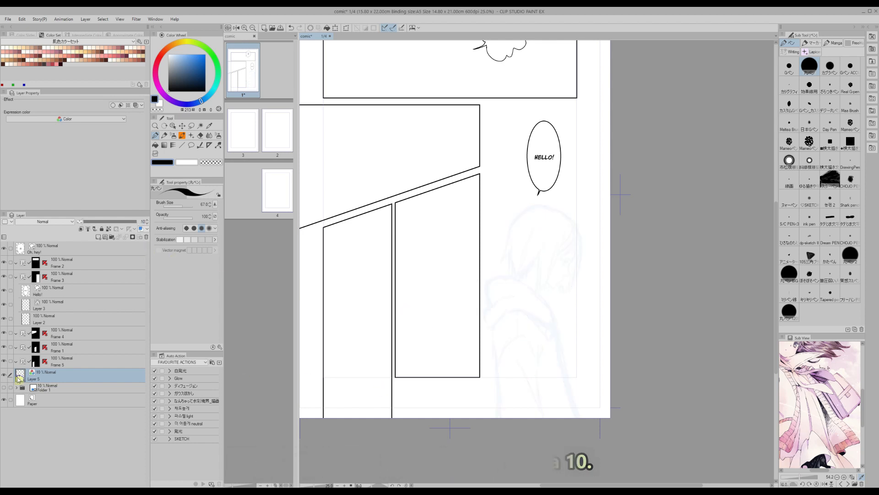
# - On Frame 3's vector layer, ink the long hair strand beside the character's face with the G-pen in black
pyautogui.click(71, 306)
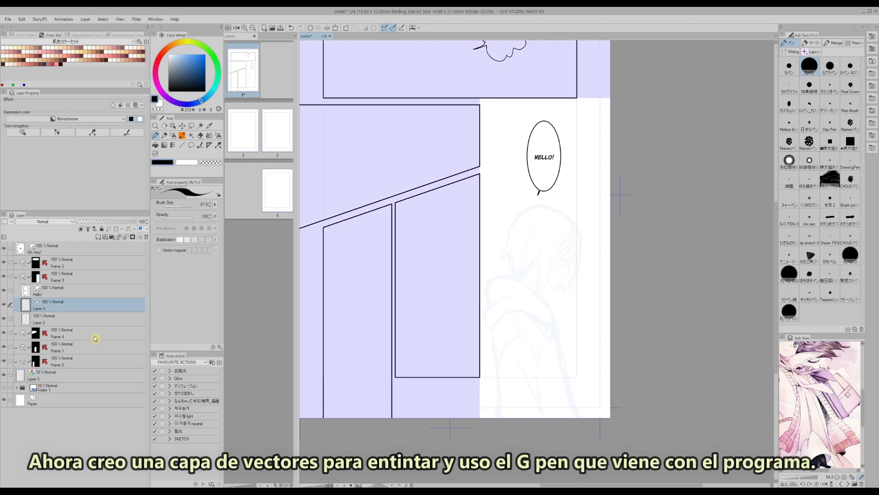
pyautogui.moveTo(543, 485); pyautogui.dragTo(552, 481)
pyautogui.click(789, 67)
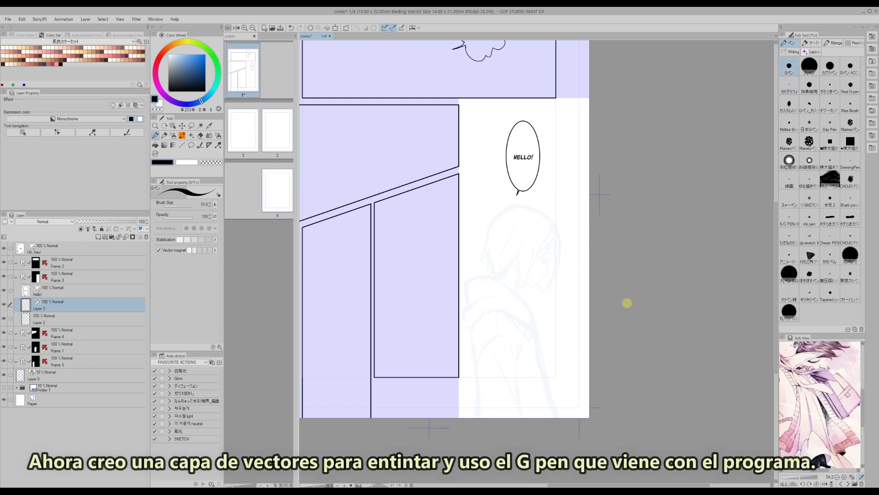
pyautogui.click(245, 28)
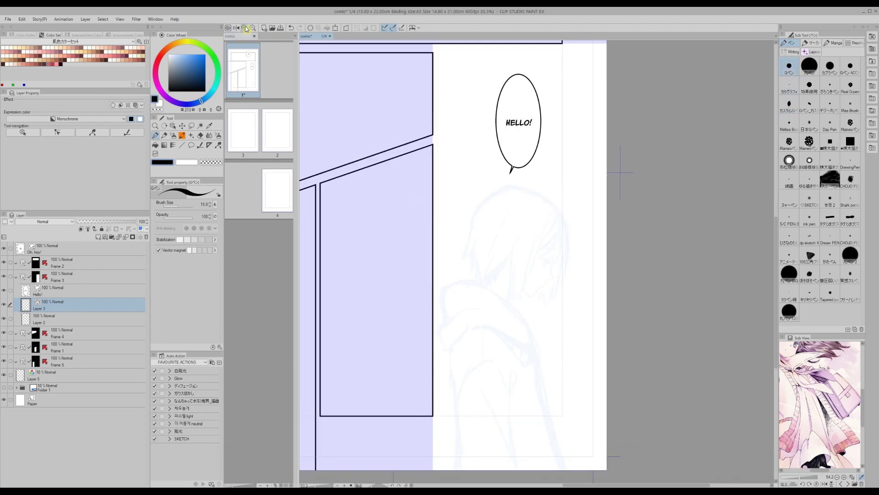
pyautogui.click(245, 28)
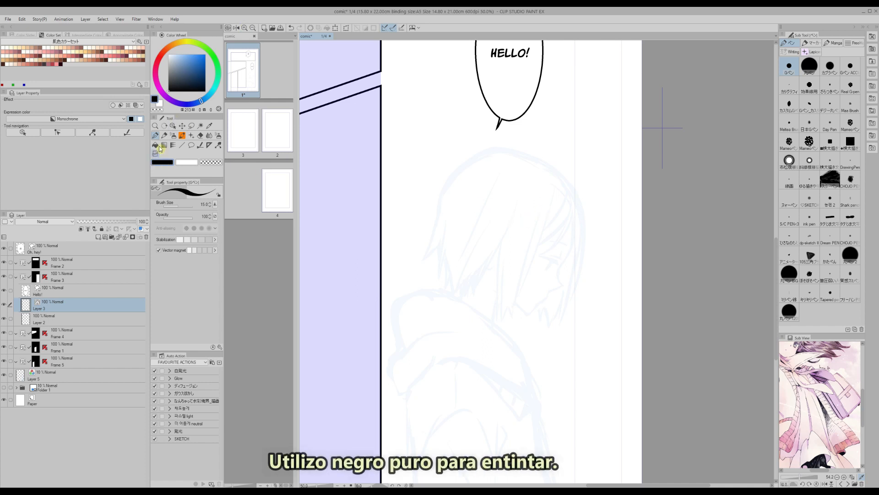
pyautogui.moveTo(554, 185); pyautogui.dragTo(540, 236)
pyautogui.moveTo(516, 294)
pyautogui.mouseDown()
pyautogui.moveTo(526, 269)
pyautogui.moveTo(515, 306)
pyautogui.mouseUp()
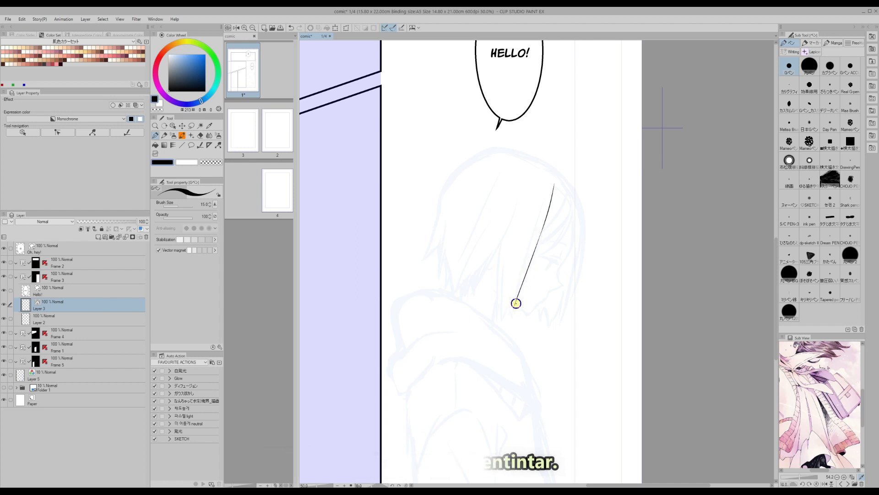
pyautogui.moveTo(531, 239); pyautogui.dragTo(512, 310)
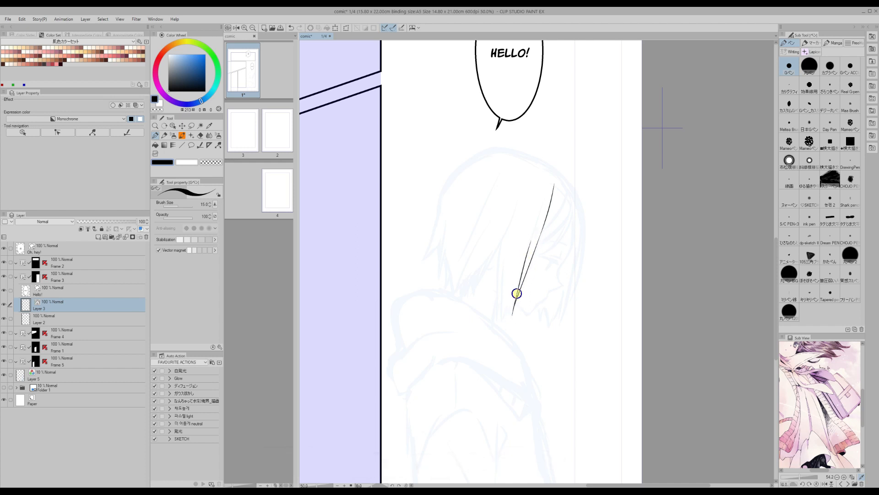
# - Ink the jagged hair tips beside the neck and the slanted strand behind them
pyautogui.moveTo(508, 298); pyautogui.dragTo(500, 285)
pyautogui.moveTo(501, 238); pyautogui.dragTo(497, 305)
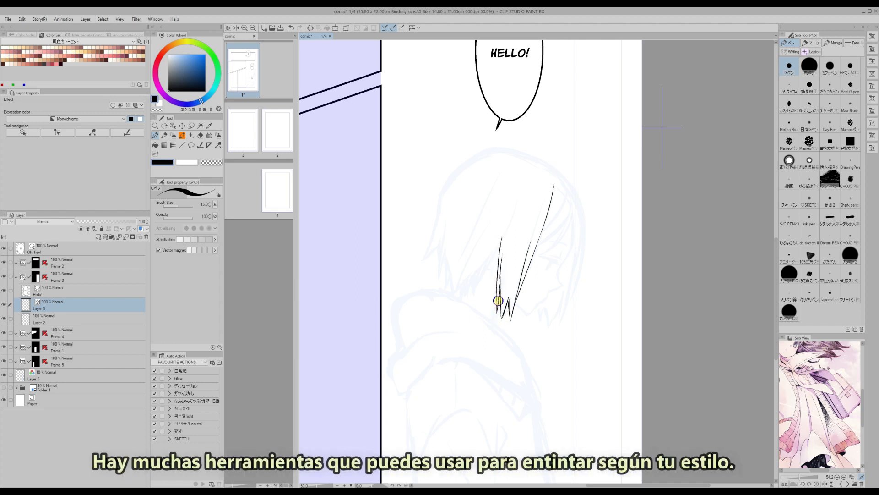
pyautogui.moveTo(501, 269); pyautogui.dragTo(499, 285)
pyautogui.moveTo(502, 236); pyautogui.dragTo(479, 283)
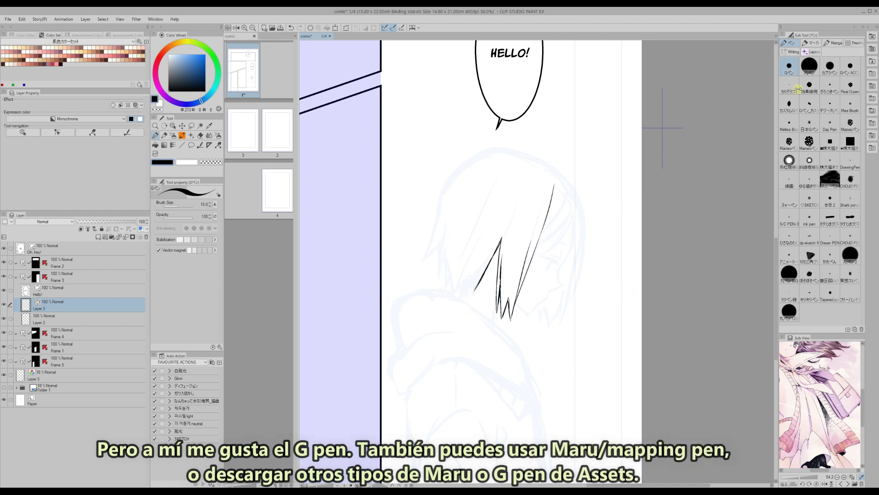
# - Ink two curved fringe strands above the eye with the downloaded mapping pen variant, brush size 11
pyautogui.click(809, 65)
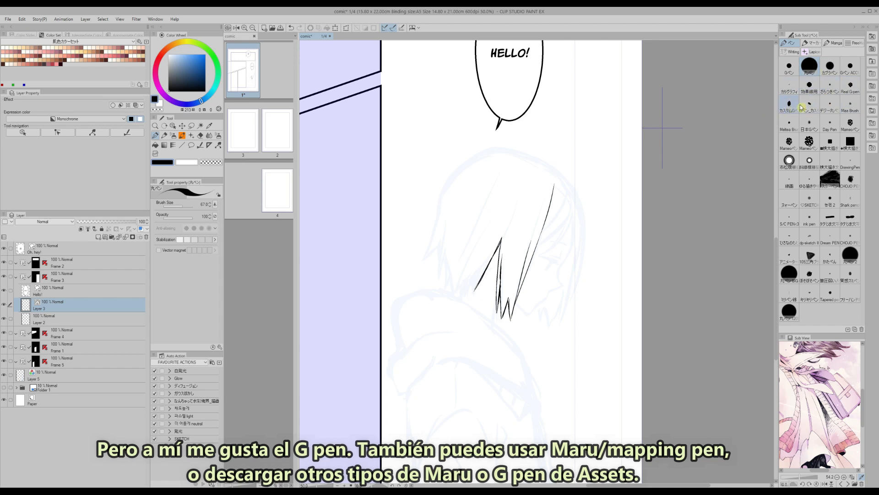
pyautogui.click(830, 104)
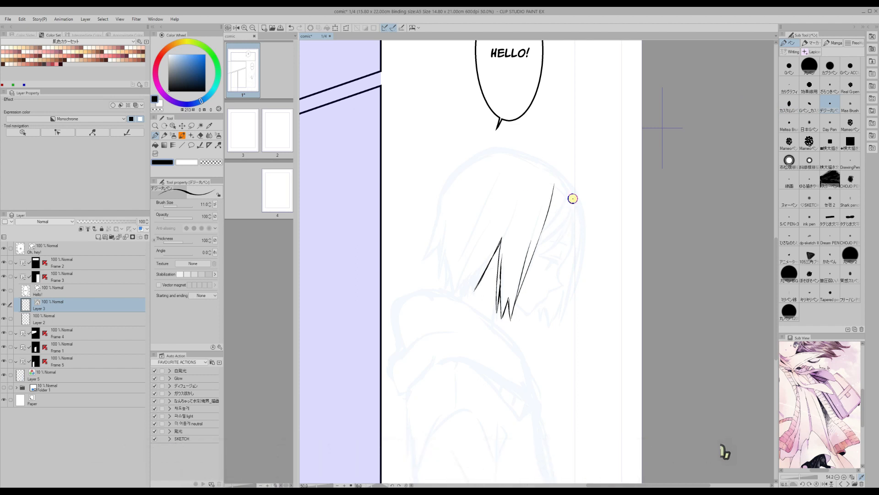
pyautogui.moveTo(573, 200); pyautogui.dragTo(547, 250)
pyautogui.moveTo(572, 210); pyautogui.dragTo(534, 256)
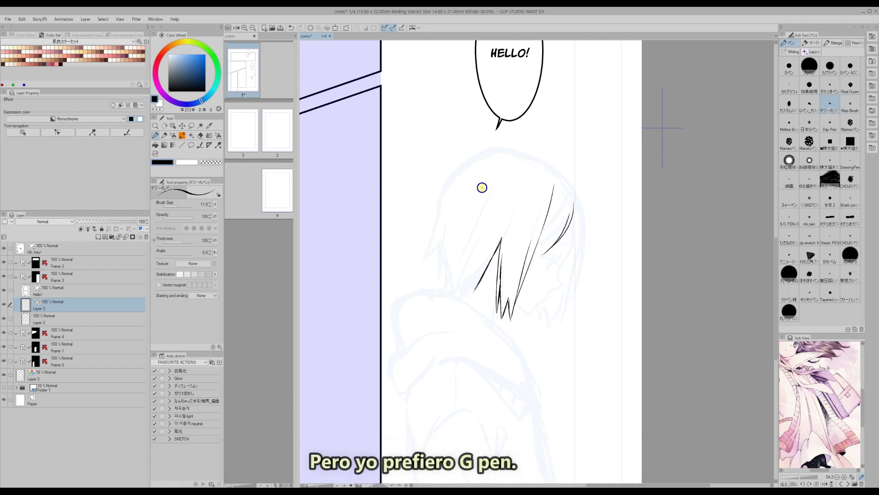
# - Ink more fringe strands above the eye and the curved outer edge of the front hair with the G-pen
pyautogui.click(788, 69)
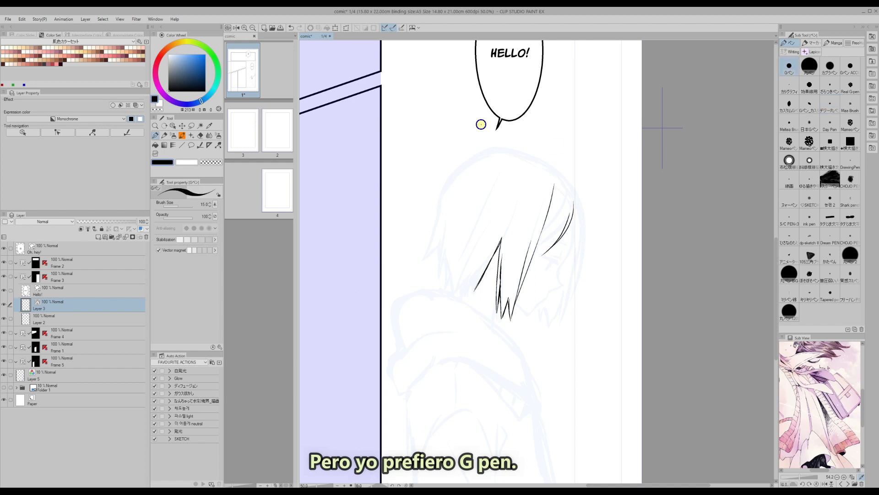
pyautogui.click(244, 28)
pyautogui.moveTo(576, 196); pyautogui.dragTo(552, 229)
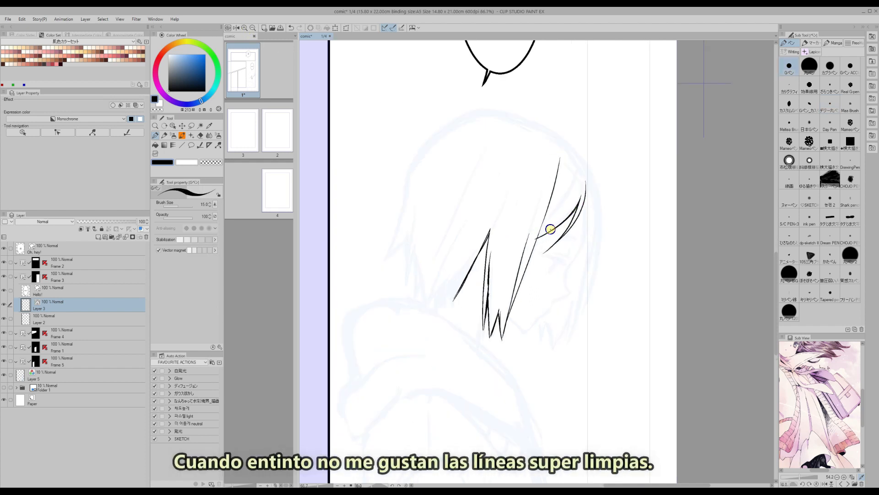
pyautogui.moveTo(574, 153); pyautogui.dragTo(540, 226)
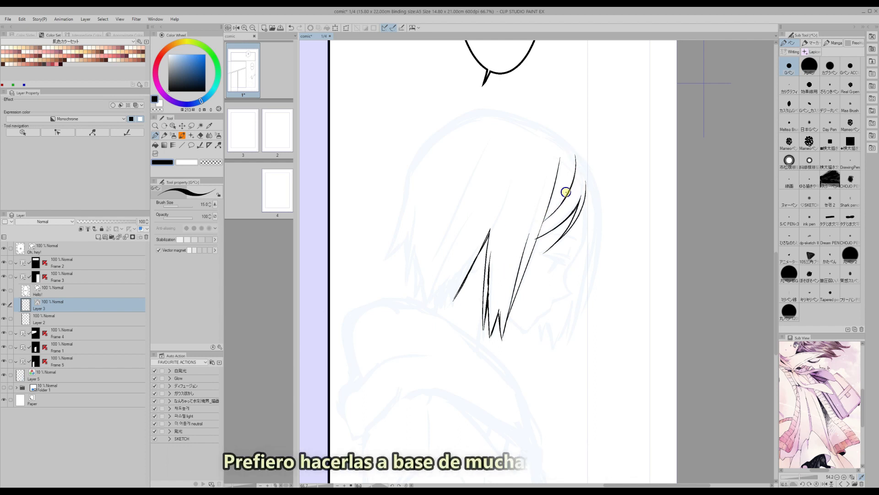
pyautogui.moveTo(566, 143)
pyautogui.mouseDown()
pyautogui.moveTo(599, 207)
pyautogui.moveTo(594, 181)
pyautogui.moveTo(599, 192)
pyautogui.moveTo(602, 232)
pyautogui.mouseUp()
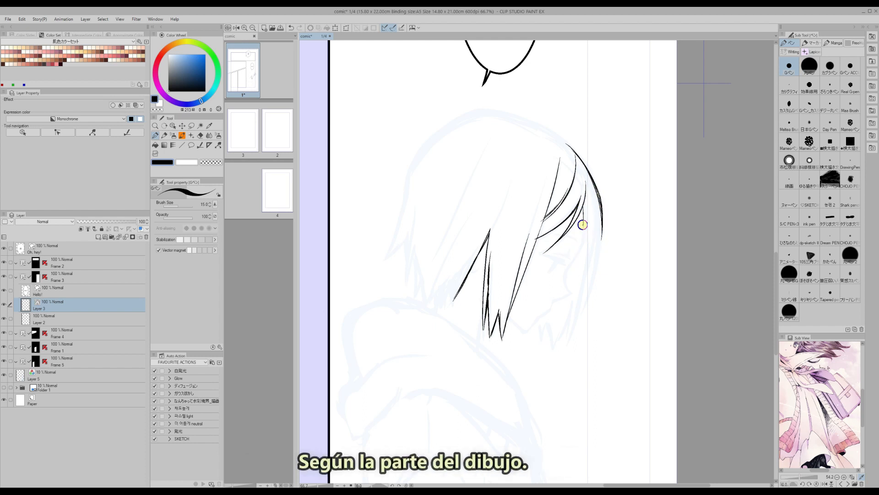
# - Ink the face profile from the forehead down the nose and lips to the chin and jaw
pyautogui.moveTo(581, 208)
pyautogui.mouseDown()
pyautogui.moveTo(581, 239)
pyautogui.moveTo(568, 267)
pyautogui.mouseUp()
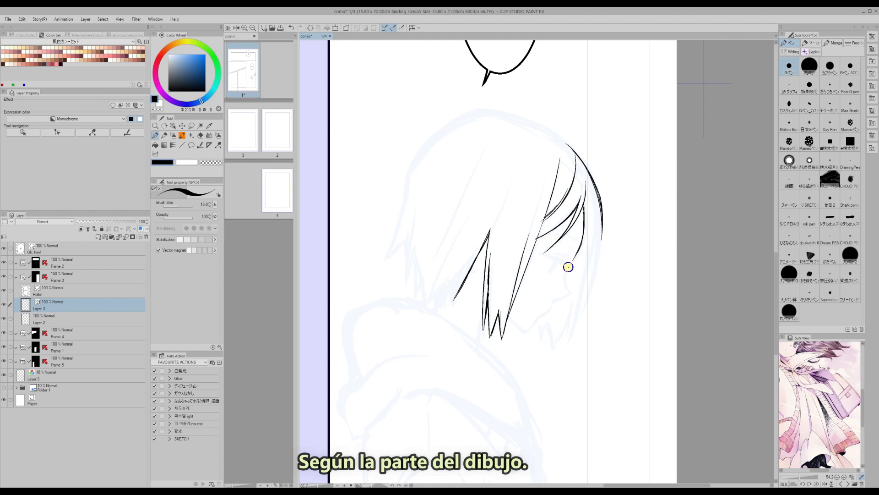
pyautogui.click(200, 136)
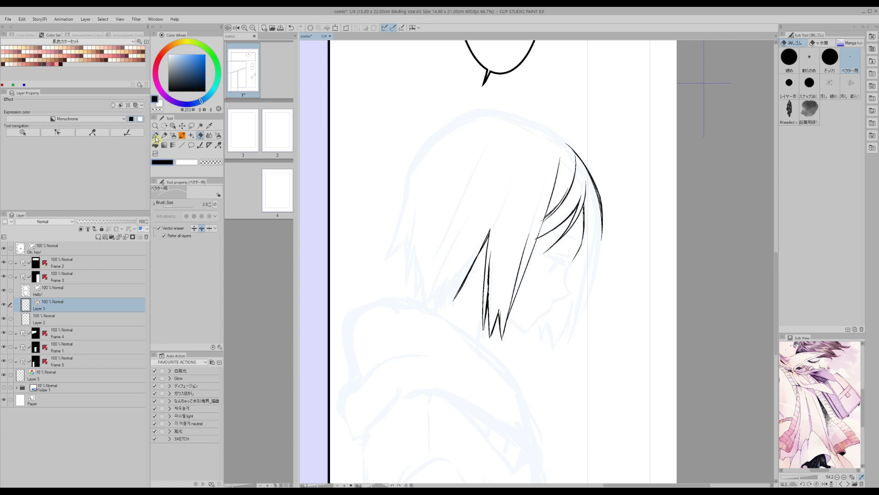
pyautogui.click(155, 137)
pyautogui.moveTo(570, 262); pyautogui.dragTo(567, 286)
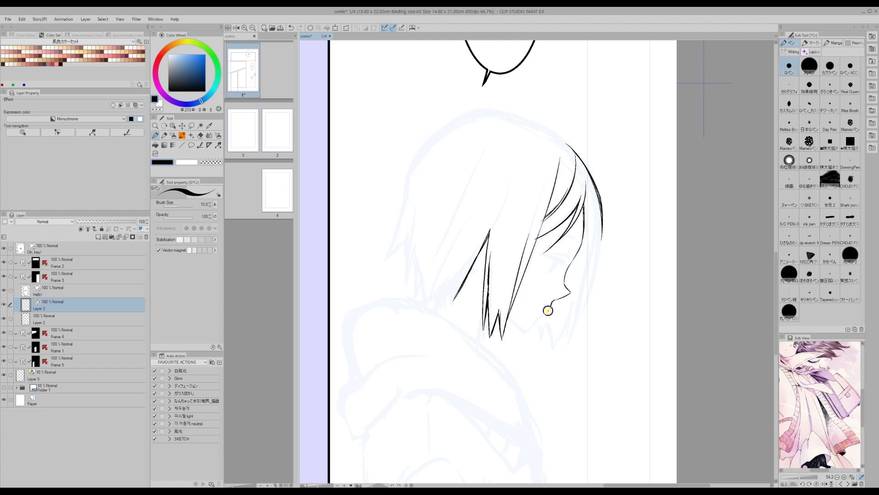
pyautogui.moveTo(539, 317)
pyautogui.mouseDown()
pyautogui.moveTo(526, 331)
pyautogui.moveTo(510, 317)
pyautogui.mouseUp()
# - Ink the front hair lock curving down past the mouth and its jagged tips beside the chin
pyautogui.moveTo(602, 215); pyautogui.dragTo(593, 287)
pyautogui.moveTo(602, 229)
pyautogui.mouseDown()
pyautogui.moveTo(570, 327)
pyautogui.moveTo(589, 225)
pyautogui.mouseUp()
pyautogui.moveTo(586, 273); pyautogui.dragTo(564, 332)
pyautogui.moveTo(586, 280); pyautogui.dragTo(550, 349)
pyautogui.moveTo(550, 313); pyautogui.dragTo(550, 353)
pyautogui.moveTo(556, 326); pyautogui.dragTo(550, 353)
pyautogui.moveTo(546, 316); pyautogui.dragTo(543, 340)
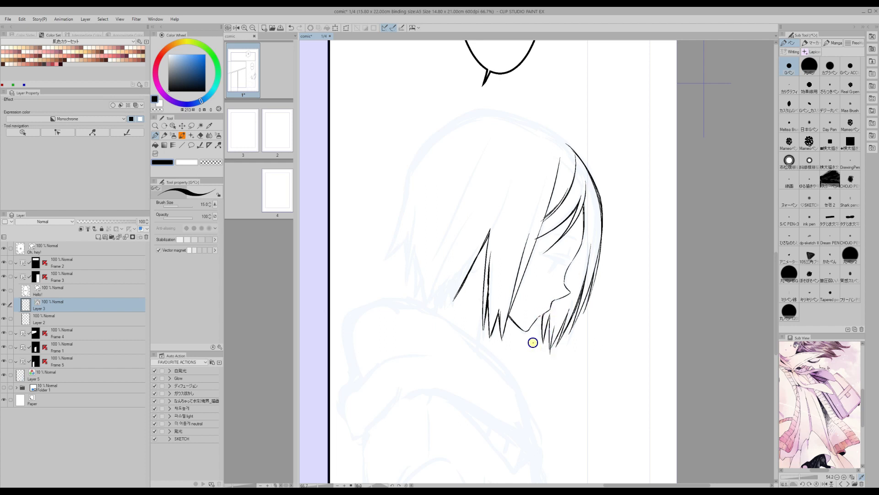
# - Ink the crown of the head, the back of the hair and its jagged tips at the nape
pyautogui.moveTo(502, 192); pyautogui.dragTo(491, 227)
pyautogui.hscroll(-1, 581, 137)
pyautogui.moveTo(591, 144)
pyautogui.mouseDown()
pyautogui.moveTo(492, 102)
pyautogui.moveTo(509, 110)
pyautogui.moveTo(449, 139)
pyautogui.moveTo(429, 212)
pyautogui.moveTo(436, 228)
pyautogui.moveTo(416, 246)
pyautogui.moveTo(432, 278)
pyautogui.moveTo(441, 258)
pyautogui.moveTo(450, 300)
pyautogui.mouseUp()
pyautogui.moveTo(494, 256); pyautogui.dragTo(454, 307)
pyautogui.moveTo(521, 125)
pyautogui.mouseDown()
pyautogui.moveTo(472, 292)
pyautogui.moveTo(459, 306)
pyautogui.mouseUp()
pyautogui.moveTo(510, 315); pyautogui.dragTo(504, 341)
# - Ink the hood's outline and fold with its eyelet, plus the neck line and the eye
pyautogui.moveTo(777, 311); pyautogui.dragTo(776, 337)
pyautogui.moveTo(558, 319)
pyautogui.mouseDown()
pyautogui.moveTo(407, 187)
pyautogui.moveTo(374, 213)
pyautogui.moveTo(423, 263)
pyautogui.mouseUp()
pyautogui.click(252, 30)
pyautogui.moveTo(476, 246); pyautogui.dragTo(424, 266)
pyautogui.moveTo(424, 265); pyautogui.dragTo(423, 307)
pyautogui.moveTo(470, 272)
pyautogui.mouseDown()
pyautogui.moveTo(426, 306)
pyautogui.moveTo(556, 319)
pyautogui.mouseUp()
pyautogui.moveTo(531, 280); pyautogui.dragTo(554, 312)
pyautogui.moveTo(515, 221); pyautogui.dragTo(511, 236)
pyautogui.moveTo(577, 176)
pyautogui.mouseDown()
pyautogui.moveTo(567, 173)
pyautogui.moveTo(577, 175)
pyautogui.mouseUp()
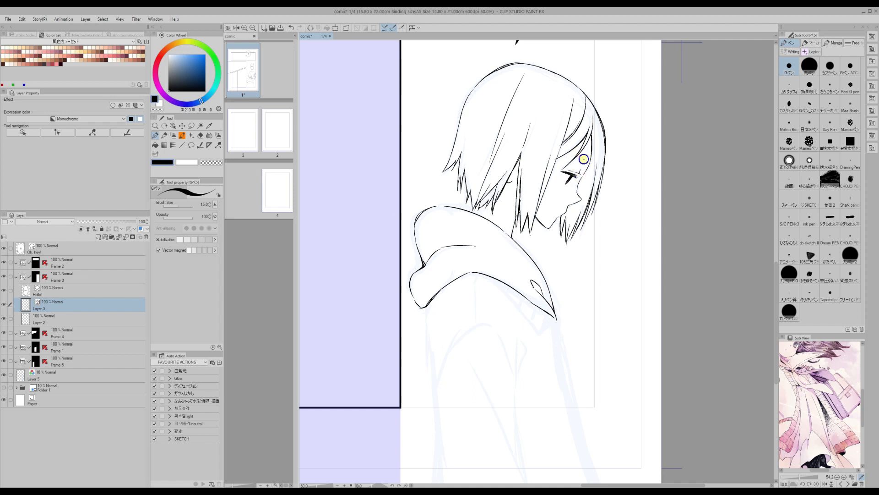
# - Ink the striped band beneath the hood and the jacket's front outline down to the page edge
pyautogui.scroll(-3, 546, 255)
pyautogui.moveTo(544, 273); pyautogui.dragTo(491, 221)
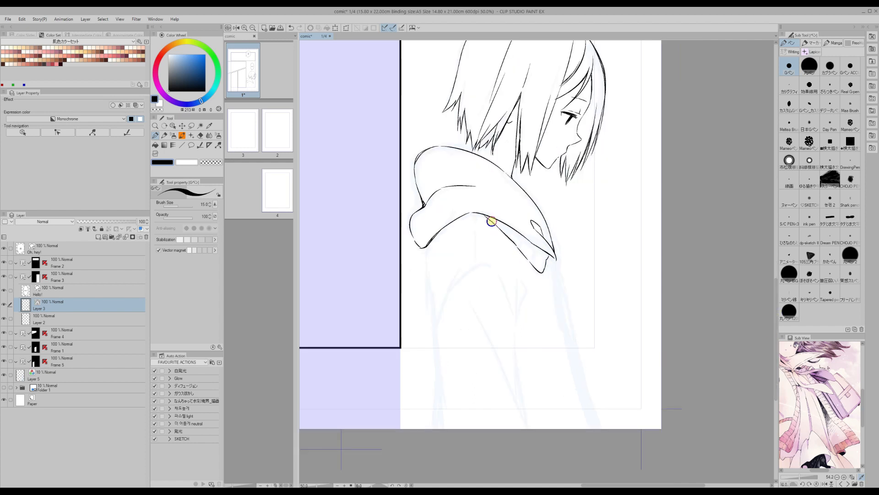
pyautogui.moveTo(556, 264)
pyautogui.mouseDown()
pyautogui.moveTo(588, 397)
pyautogui.moveTo(600, 413)
pyautogui.mouseUp()
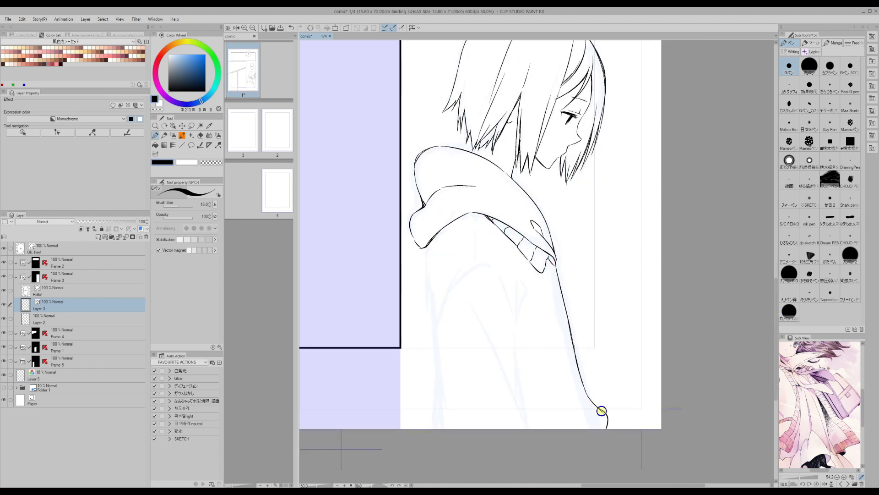
pyautogui.moveTo(567, 321)
pyautogui.mouseDown()
pyautogui.moveTo(582, 379)
pyautogui.moveTo(599, 406)
pyautogui.mouseUp()
# - Ink the jacket's sleeve, back outline and centre seam, and thicken the dark fold behind the arm
pyautogui.moveTo(523, 280); pyautogui.dragTo(517, 342)
pyautogui.moveTo(517, 339)
pyautogui.mouseDown()
pyautogui.moveTo(495, 277)
pyautogui.moveTo(440, 312)
pyautogui.mouseUp()
pyautogui.moveTo(425, 252); pyautogui.dragTo(437, 429)
pyautogui.moveTo(527, 426); pyautogui.dragTo(467, 279)
pyautogui.moveTo(475, 220); pyautogui.dragTo(475, 263)
pyautogui.moveTo(436, 334)
pyautogui.mouseDown()
pyautogui.moveTo(441, 385)
pyautogui.moveTo(430, 361)
pyautogui.moveTo(441, 383)
pyautogui.mouseUp()
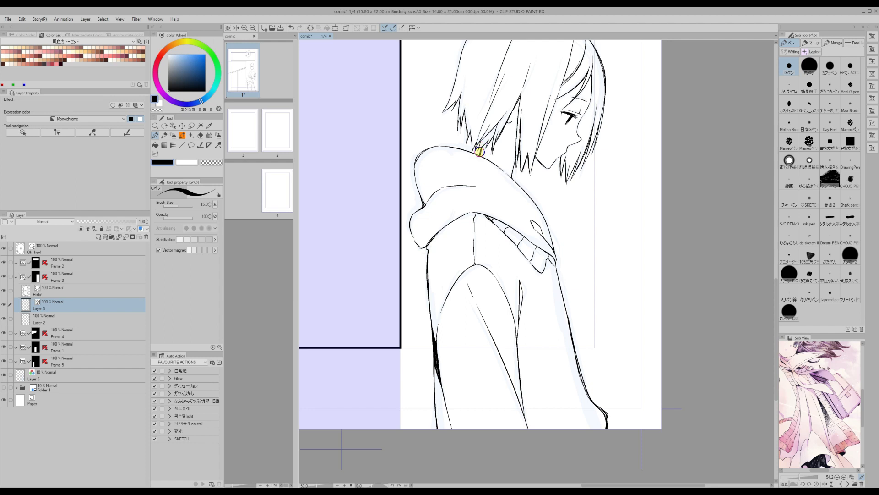
# - Ink an extra curved strand through the front hair beside the fringe, redoing the first stroke shorter
pyautogui.scroll(3, 479, 151)
pyautogui.moveTo(535, 92); pyautogui.dragTo(546, 202)
pyautogui.hotkey('ctrl', 'z')
pyautogui.moveTo(536, 129); pyautogui.dragTo(545, 188)
# - Hide the sketch on Layer 5 and mark the Layer 3 line art as the reference layer, leaving Layer 2 active
pyautogui.hotkey('ctrl', '-')
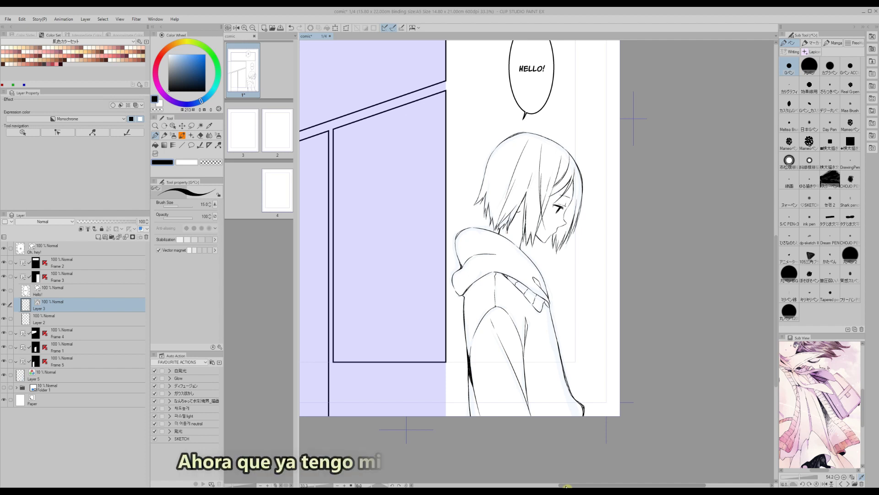
pyautogui.moveTo(566, 486); pyautogui.dragTo(572, 485)
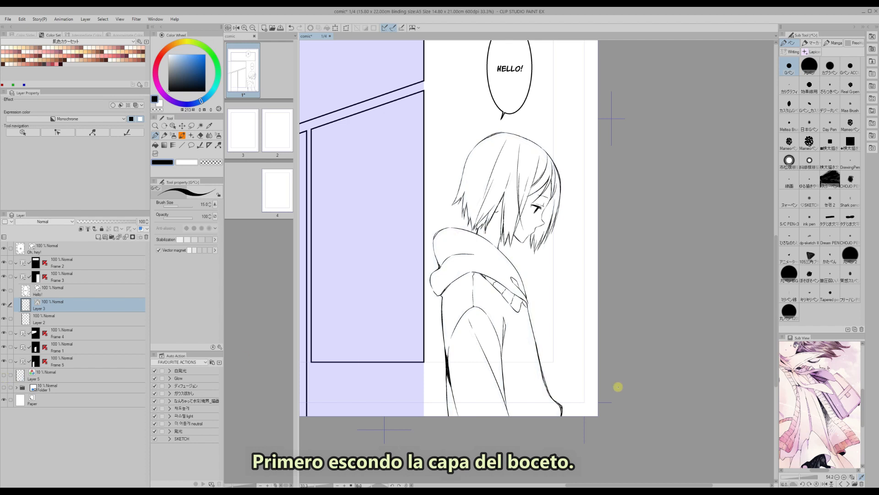
pyautogui.scroll(2, 777, 377)
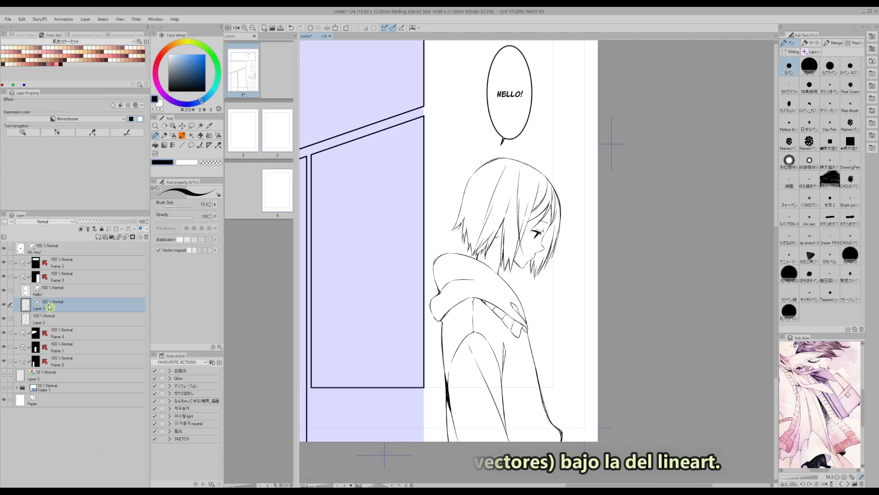
pyautogui.click(88, 230)
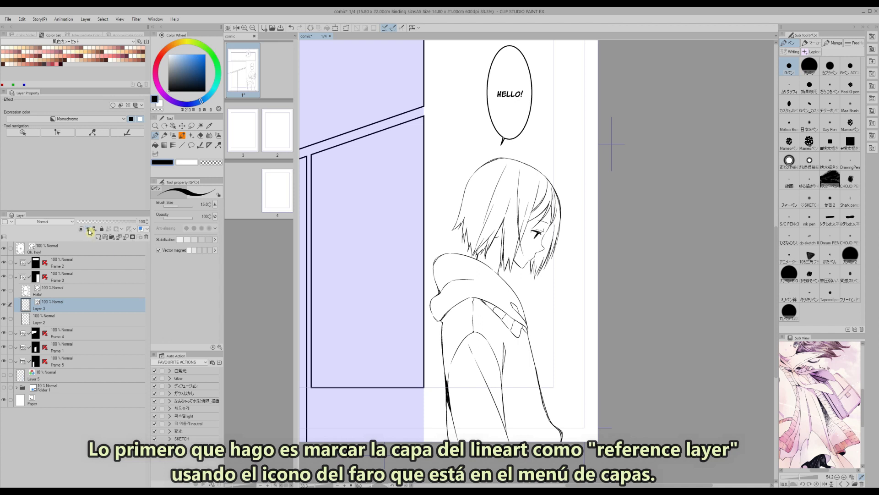
pyautogui.click(68, 325)
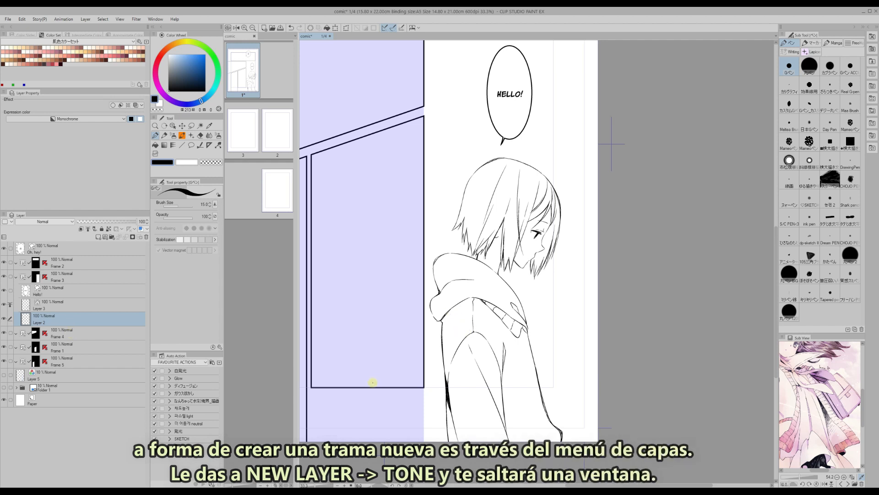
# - Create a simple tone layer above Layer 2 with frequency 70, density 20% and circle dots
pyautogui.click(86, 19)
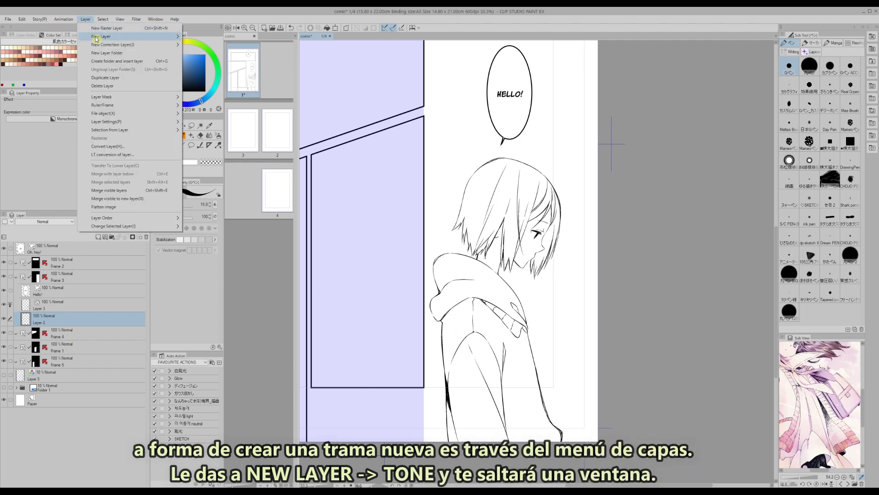
pyautogui.moveTo(95, 39)
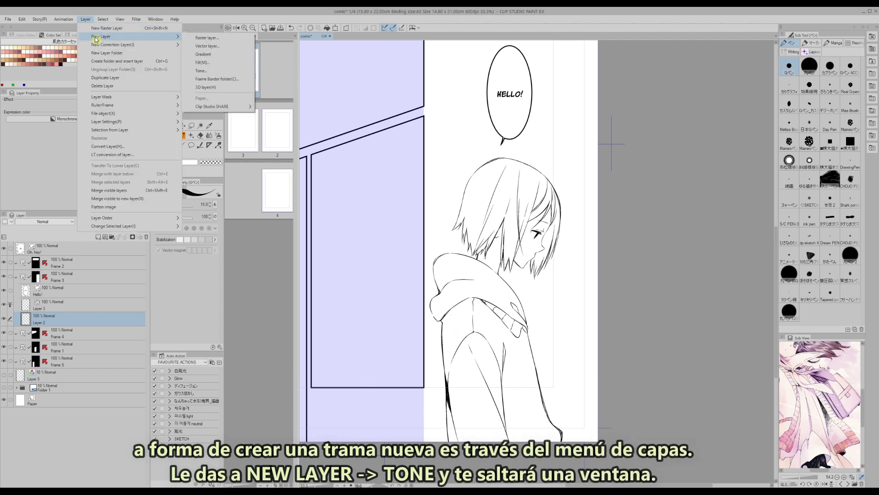
pyautogui.click(202, 72)
pyautogui.moveTo(515, 179); pyautogui.dragTo(472, 145)
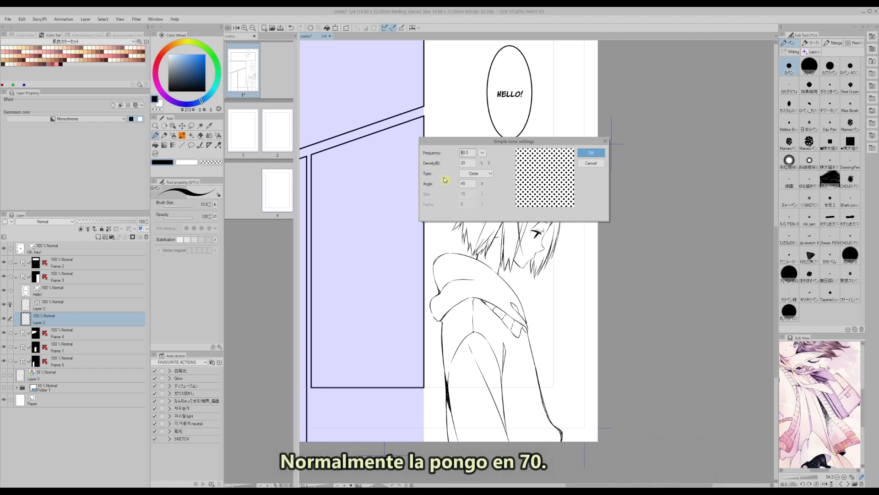
pyautogui.write('7')
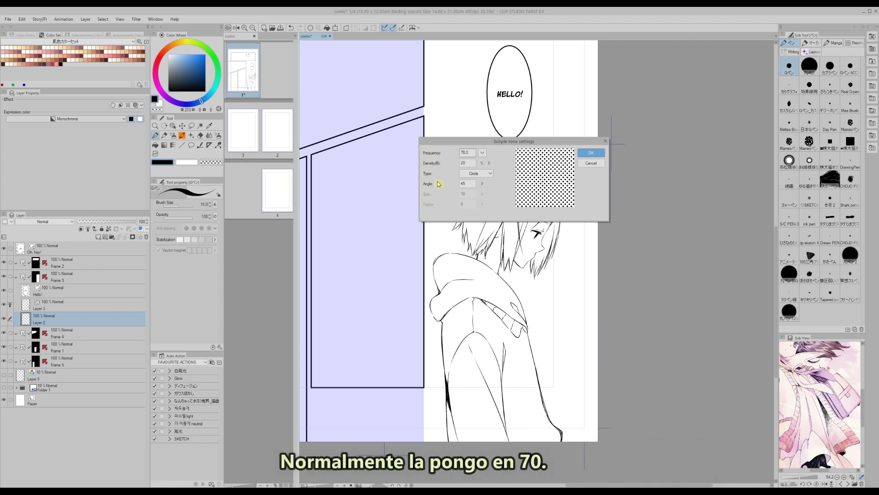
pyautogui.click(590, 152)
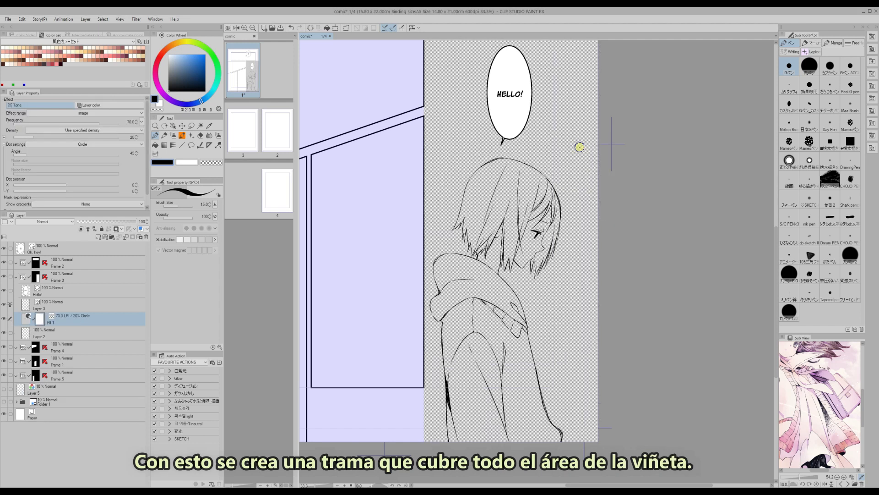
# - Undo the creation of the tone layer covering the whole panel
pyautogui.click(253, 28)
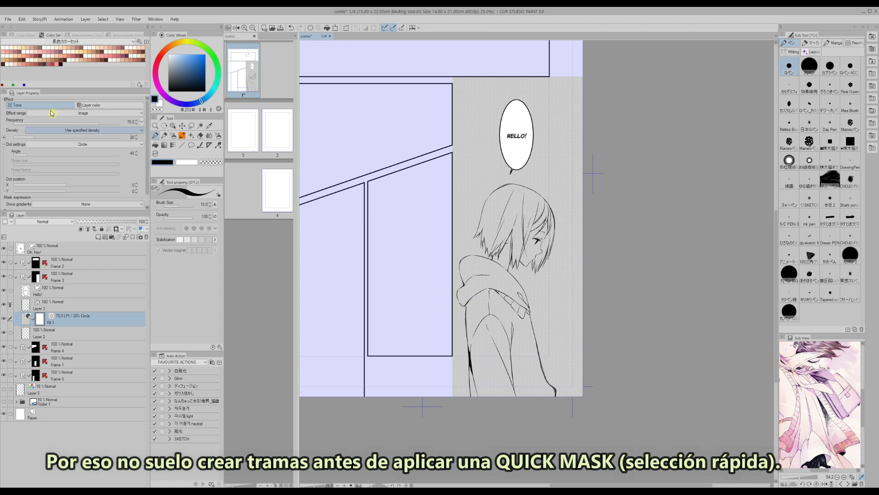
pyautogui.click(22, 20)
pyautogui.click(32, 29)
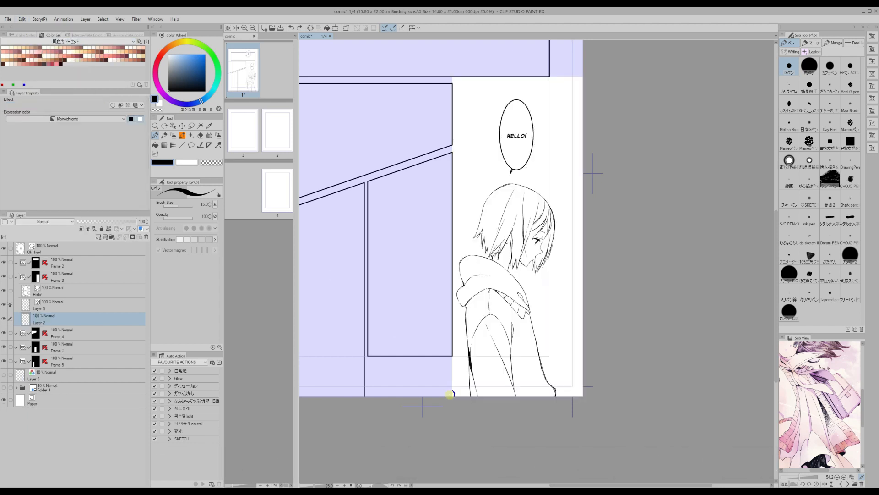
# - Turn on a Quick Mask above Layer 2 for marking the areas that receive tone
pyautogui.moveTo(552, 484); pyautogui.dragTo(556, 484)
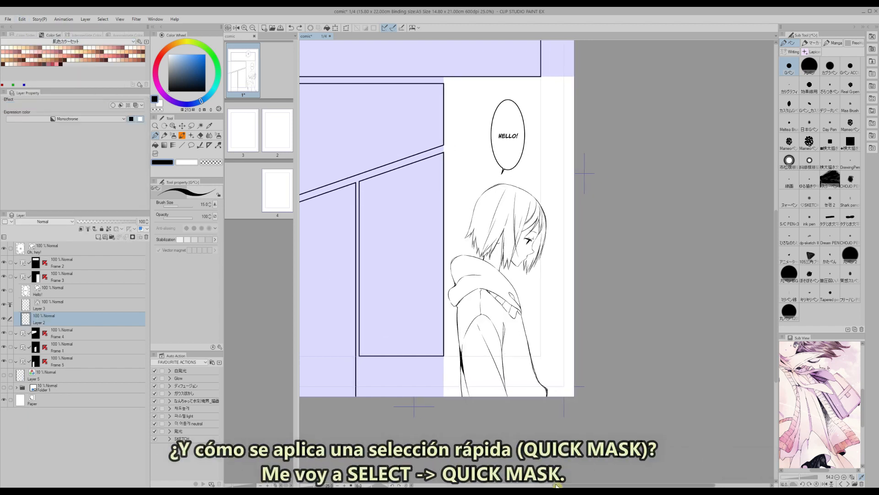
pyautogui.doubleClick(252, 127)
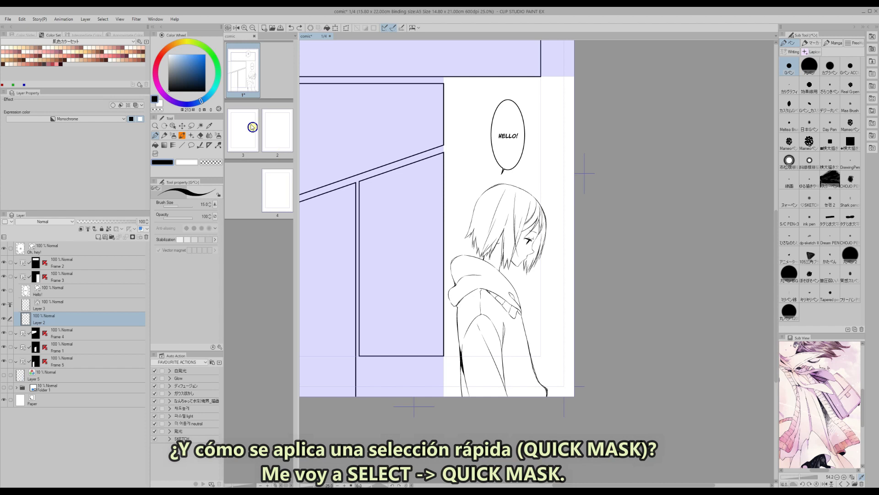
pyautogui.click(102, 19)
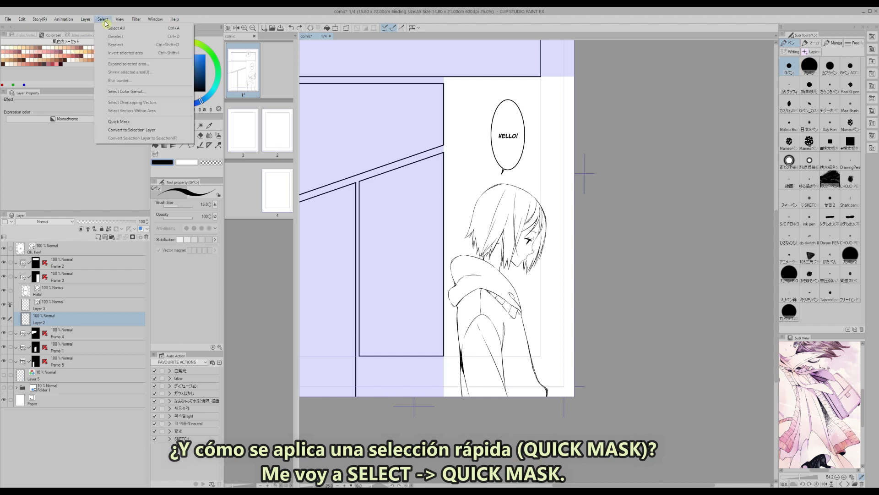
pyautogui.click(119, 123)
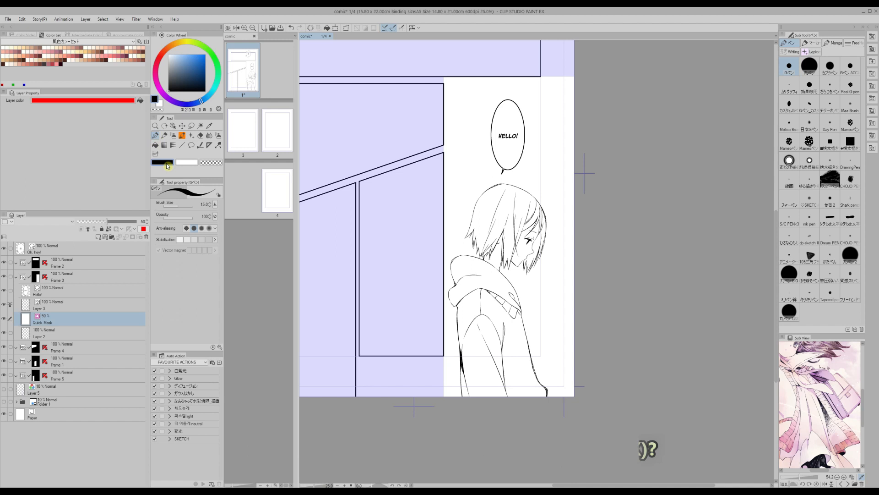
# - Paint the mask over the hood's fold shadow, its eyelet and the ear's edge with the 丸ペン BIG pen, trimming overspill with transparent color
pyautogui.click(253, 28)
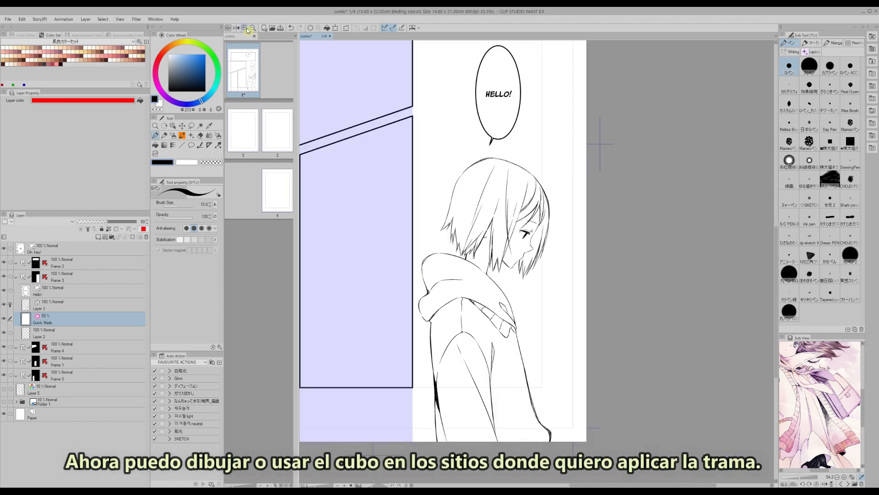
pyautogui.click(246, 28)
pyautogui.scroll(-5, 769, 279)
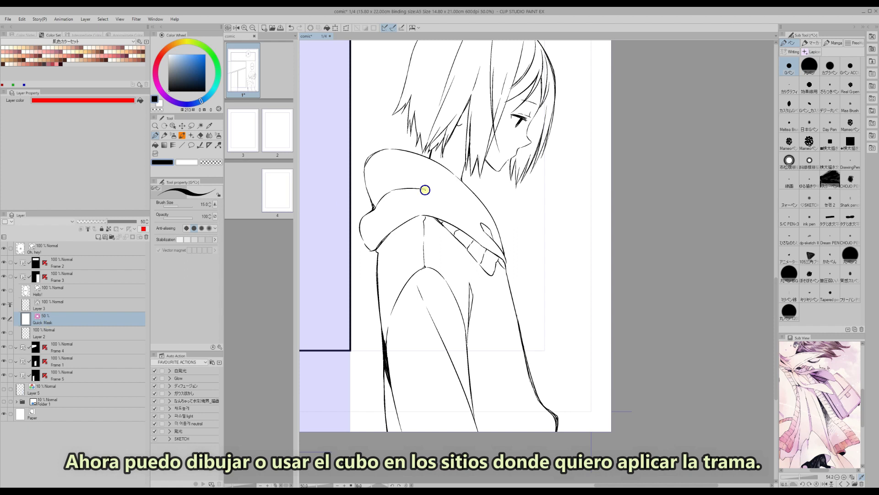
pyautogui.click(789, 273)
pyautogui.moveTo(448, 191)
pyautogui.mouseDown()
pyautogui.moveTo(402, 186)
pyautogui.moveTo(432, 189)
pyautogui.moveTo(403, 186)
pyautogui.moveTo(419, 179)
pyautogui.moveTo(386, 193)
pyautogui.mouseUp()
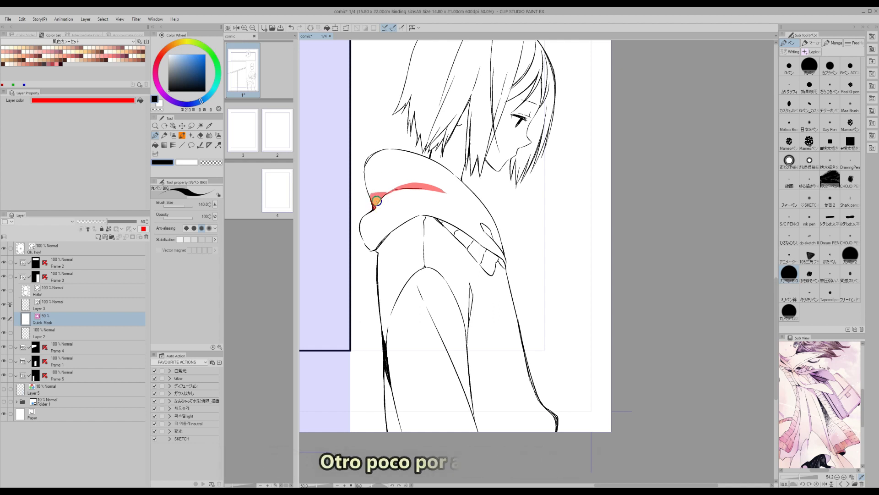
pyautogui.moveTo(482, 224); pyautogui.dragTo(490, 236)
pyautogui.press('c')
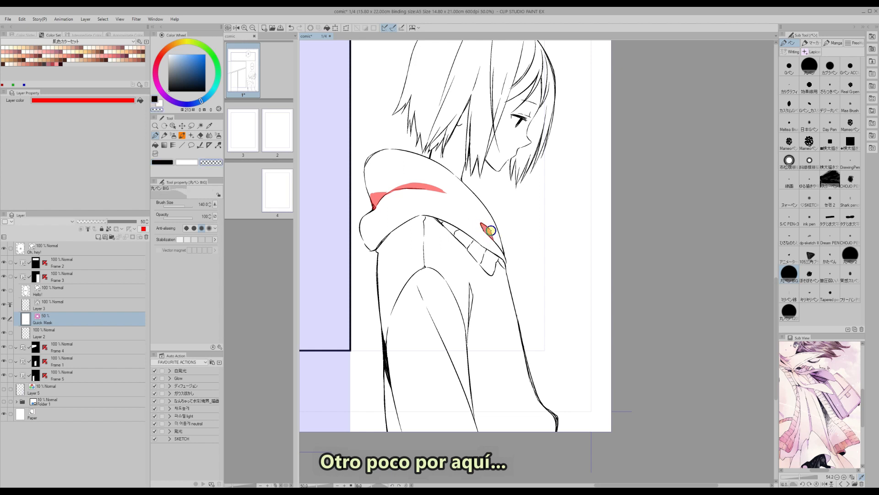
pyautogui.press('c')
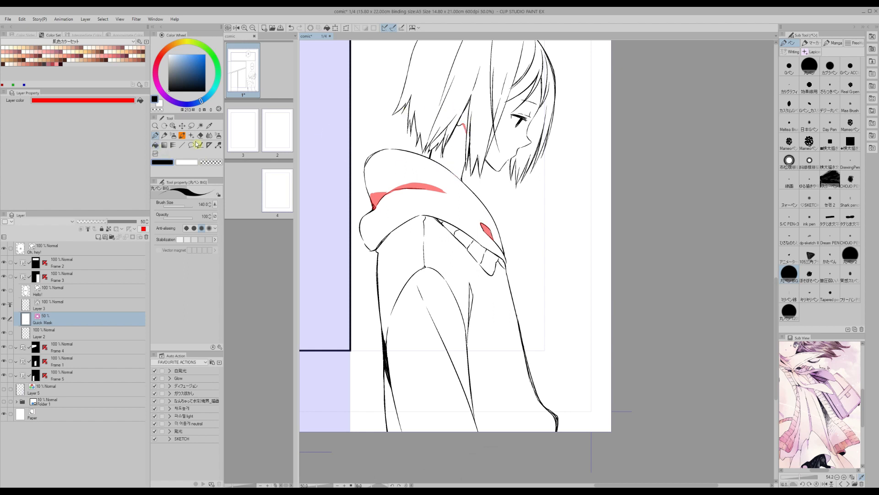
# - Fill the neck area of the mask with the Fill base tool and return to the pen
pyautogui.press('g')
pyautogui.click(455, 153)
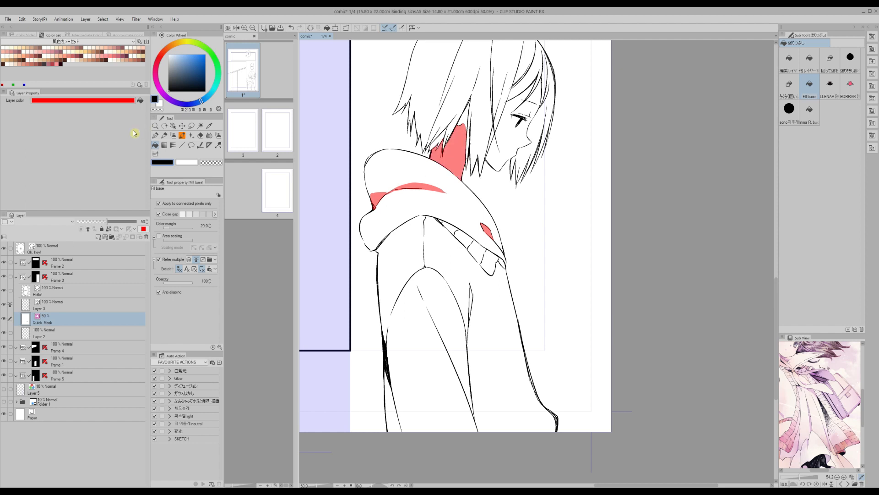
pyautogui.press('p')
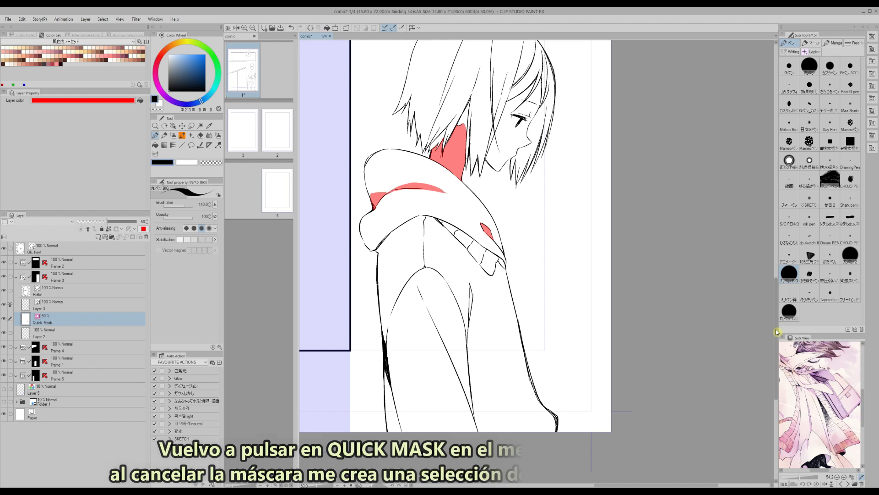
# - Turn off the Quick Mask to convert the painted areas into a selection
pyautogui.scroll(3, 456, 137)
pyautogui.click(102, 20)
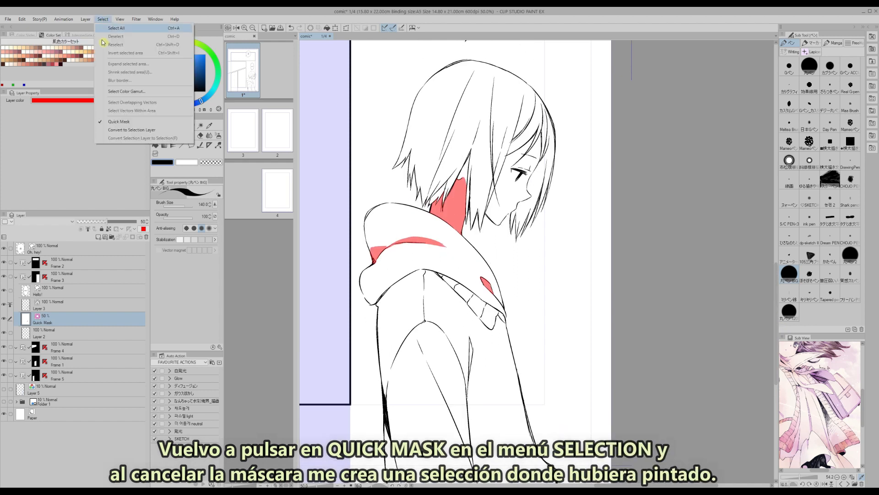
pyautogui.click(118, 122)
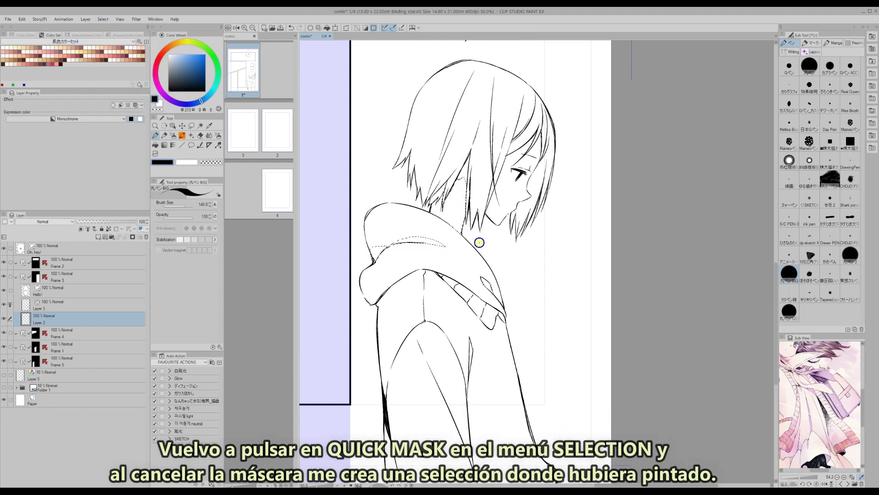
# - Create a tone layer from the selection with frequency 70, density 20% and circle dots
pyautogui.click(85, 19)
pyautogui.moveTo(94, 38)
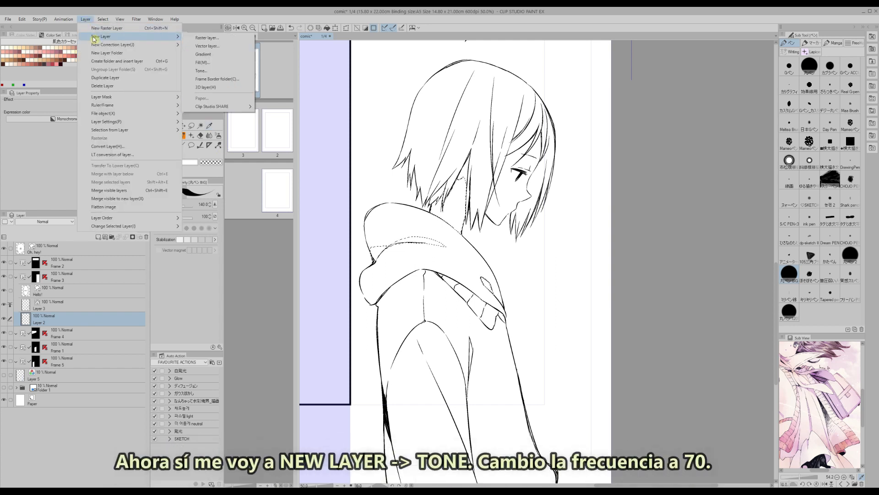
pyautogui.click(201, 71)
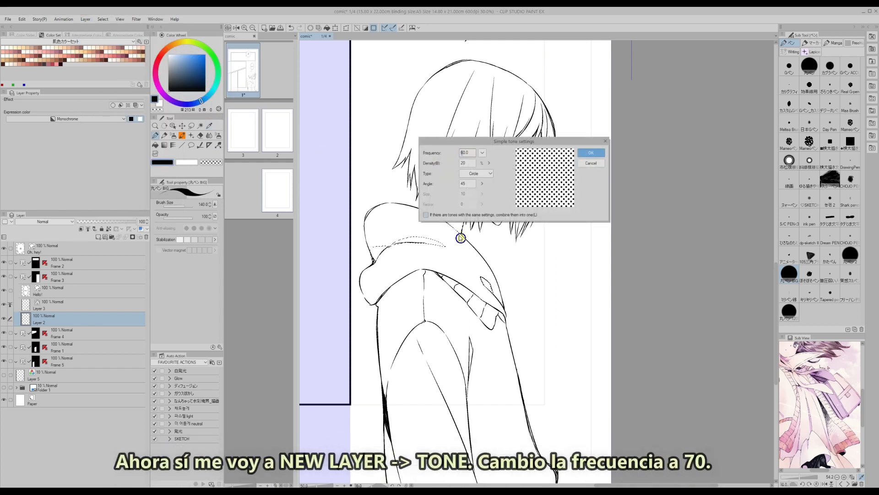
pyautogui.write('70')
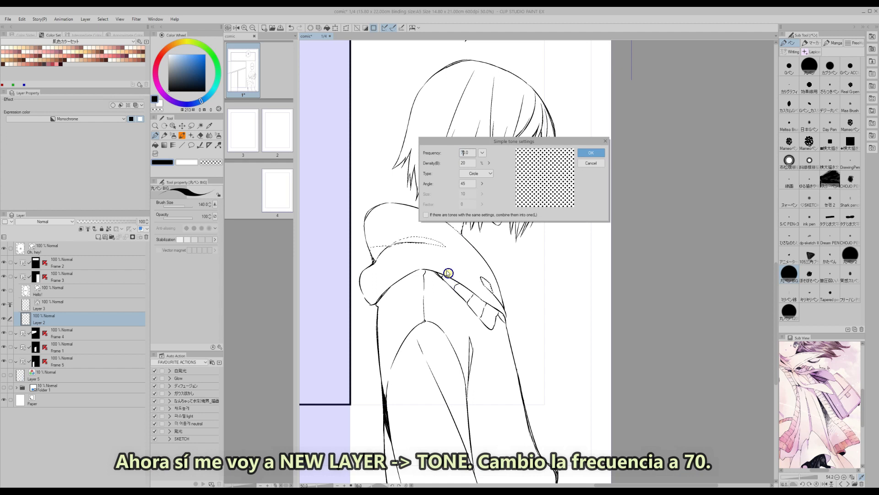
pyautogui.click(585, 156)
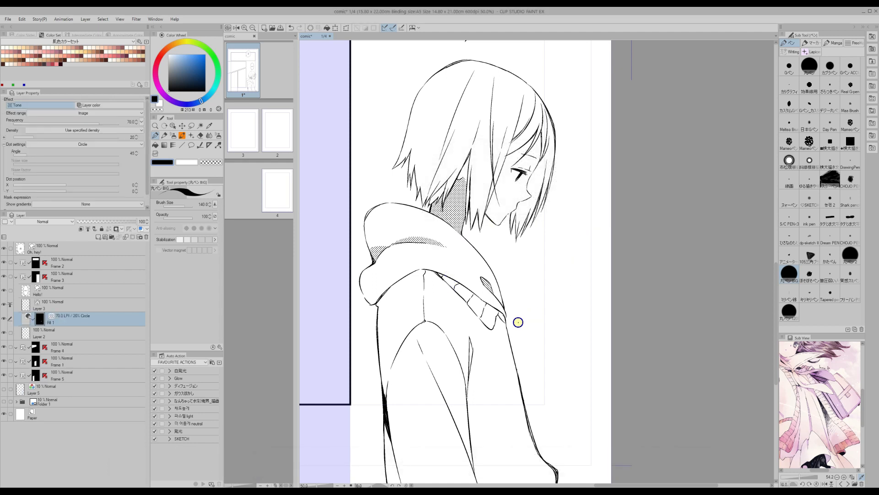
pyautogui.click(252, 28)
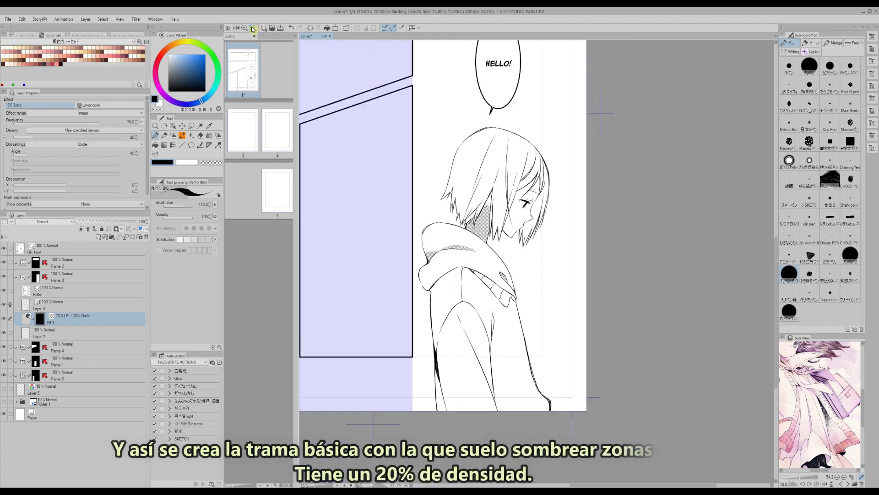
pyautogui.click(253, 27)
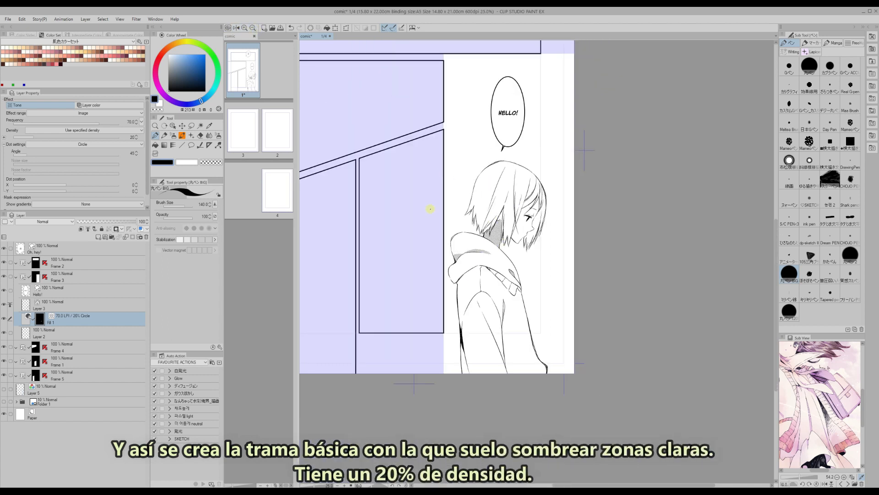
pyautogui.click(500, 219)
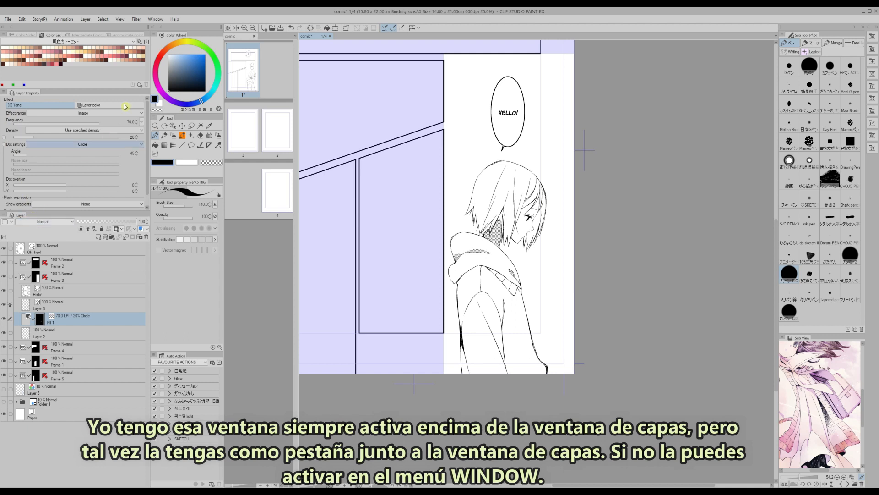
pyautogui.click(120, 20)
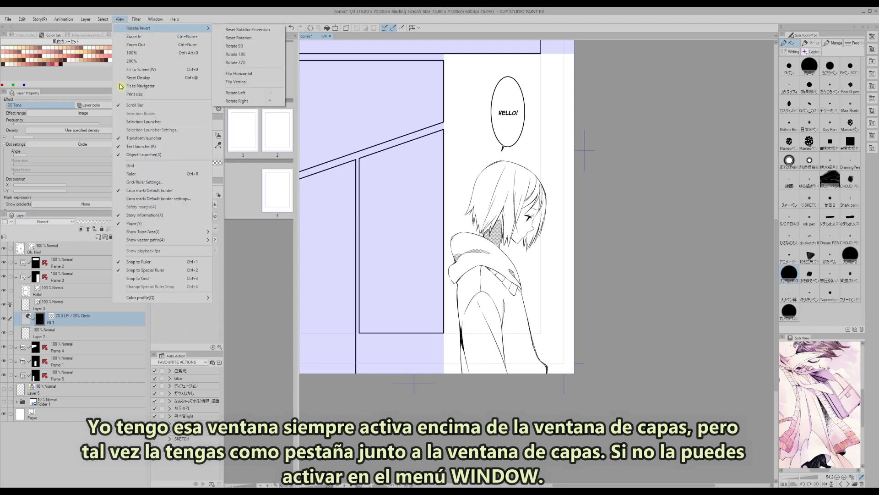
pyautogui.moveTo(155, 20)
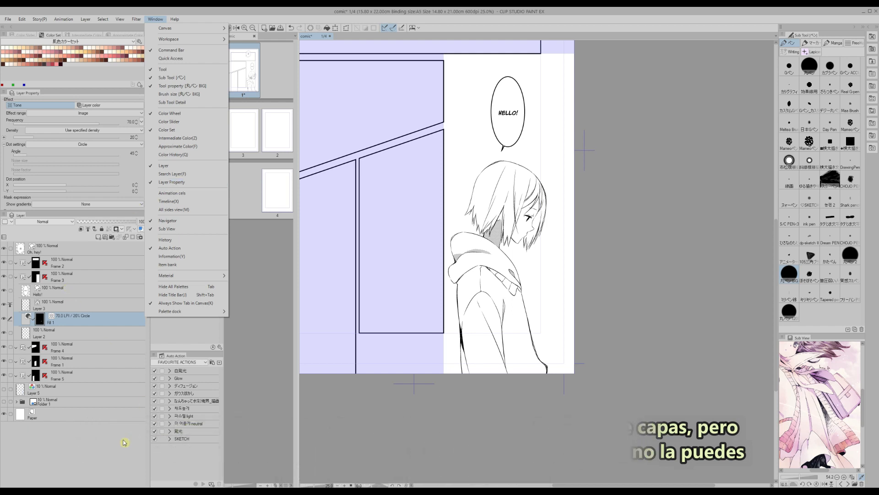
pyautogui.click(116, 421)
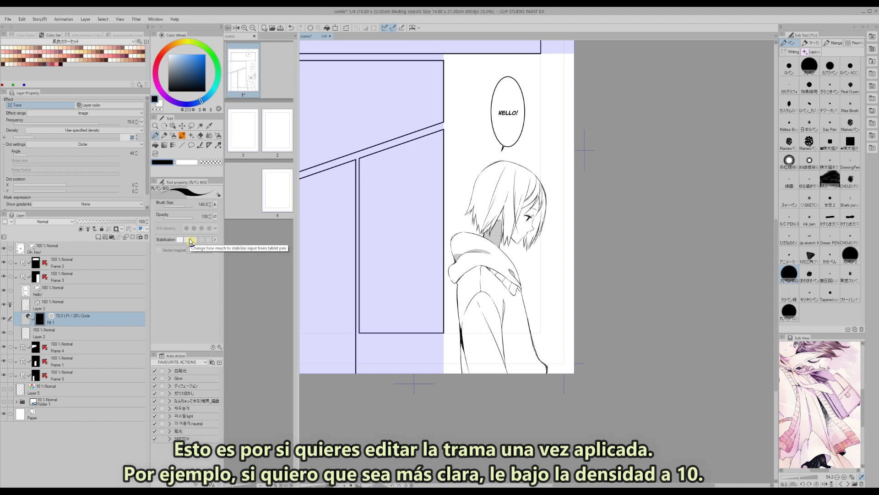
# - Lower the tone layer's density to 10%
pyautogui.write('1')
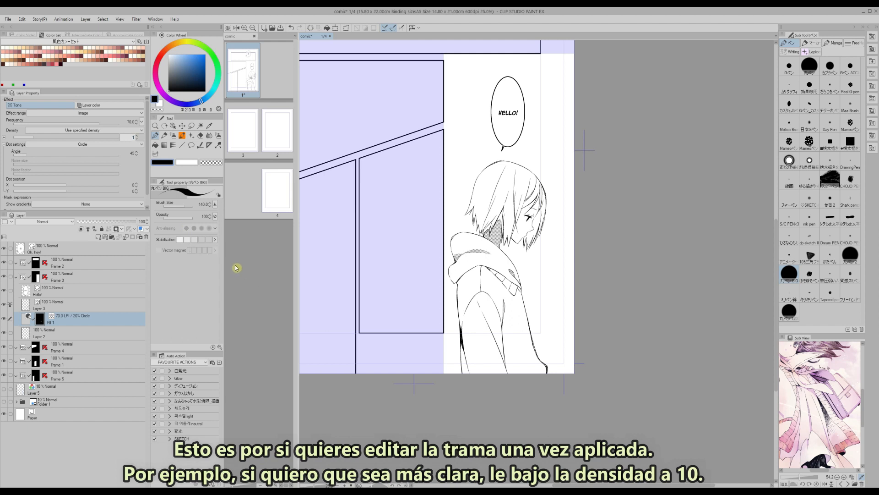
pyautogui.write('0')
pyautogui.press('Return')
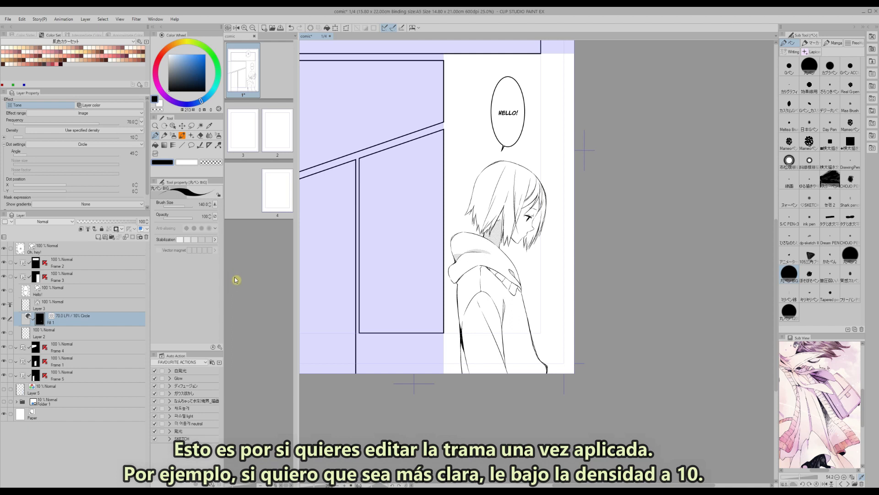
# - Paint a short stroke on the tone layer's mask to reveal tone inside the hair, toggling between transparent and drawing color
pyautogui.click(244, 28)
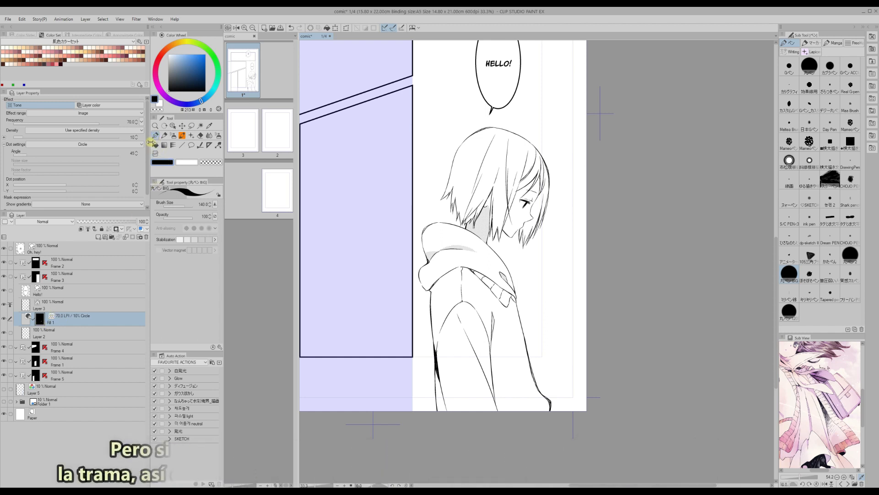
pyautogui.moveTo(497, 175)
pyautogui.mouseDown()
pyautogui.moveTo(494, 184)
pyautogui.moveTo(498, 173)
pyautogui.mouseUp()
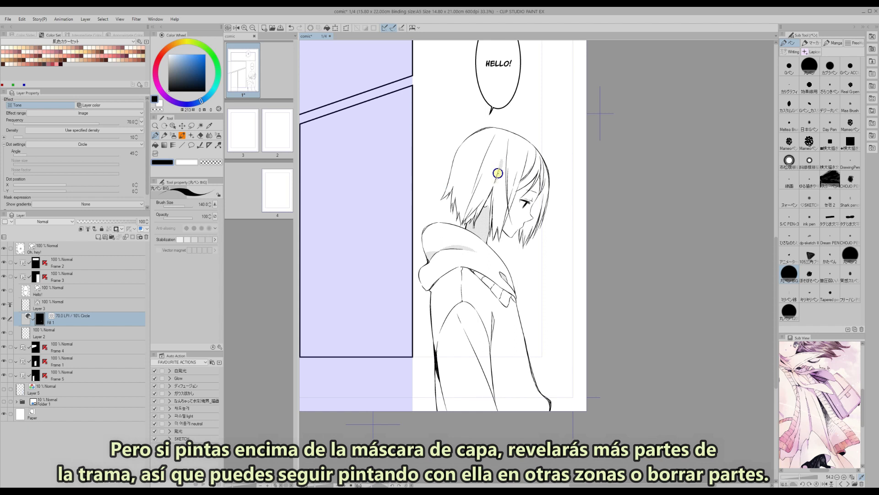
pyautogui.press('c')
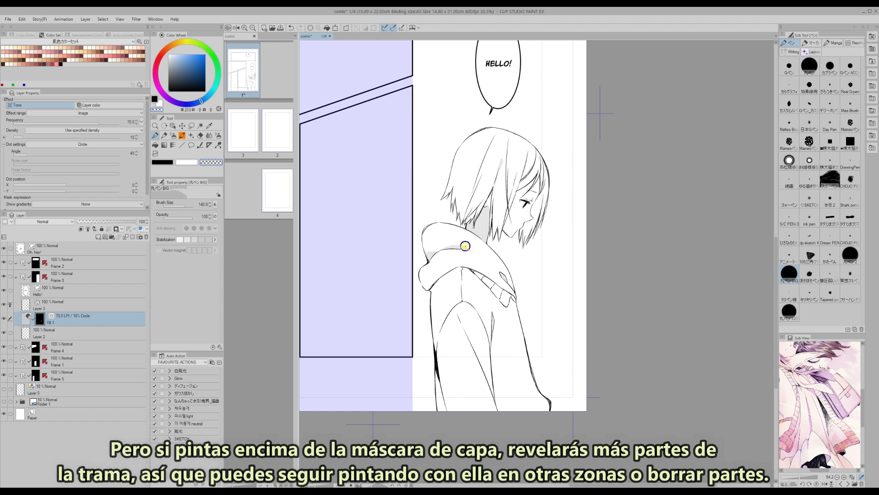
pyautogui.press('c')
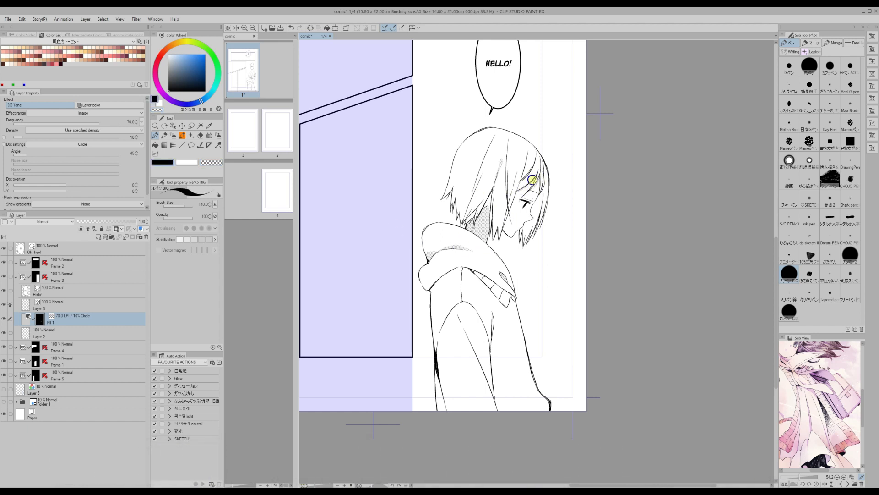
# - Set the tone layer's density to 15% and paint tone along the outer outline of the hair
pyautogui.hotkey('ctrl', '+')
pyautogui.scroll(3, 771, 298)
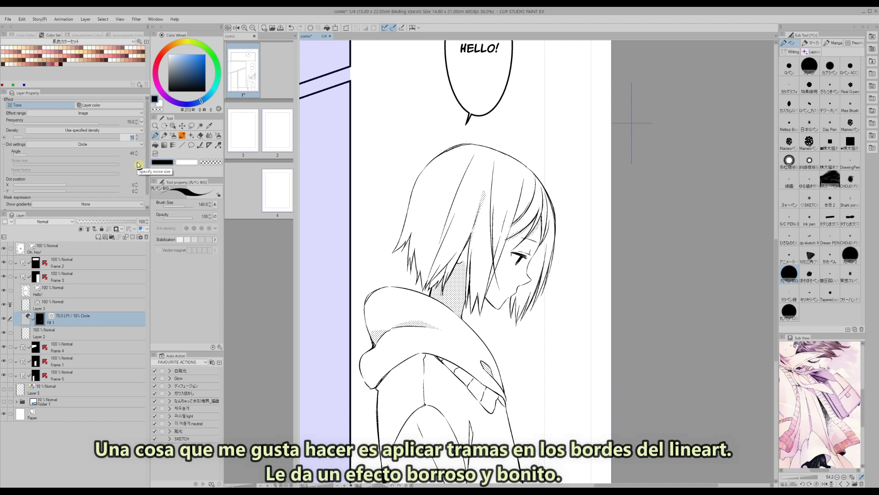
pyautogui.press('Return')
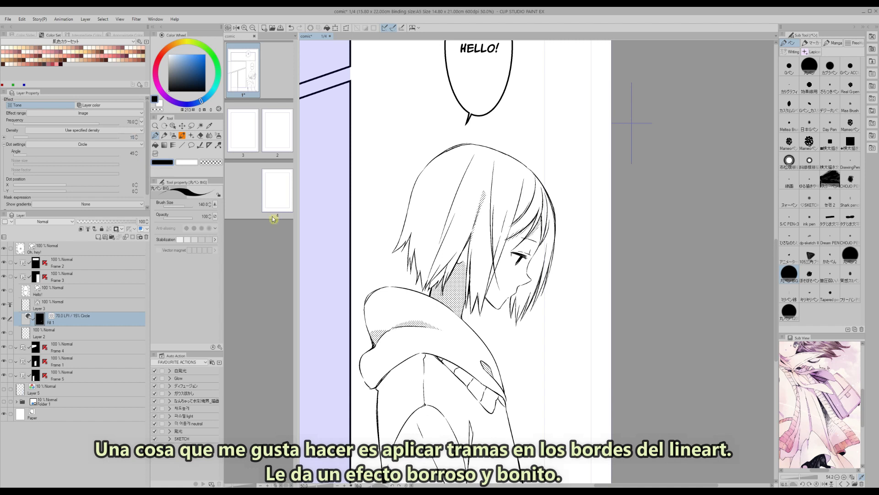
pyautogui.moveTo(522, 163)
pyautogui.mouseDown()
pyautogui.moveTo(549, 197)
pyautogui.moveTo(549, 261)
pyautogui.moveTo(557, 241)
pyautogui.moveTo(555, 222)
pyautogui.moveTo(550, 268)
pyautogui.mouseUp()
pyautogui.moveTo(528, 180); pyautogui.dragTo(486, 146)
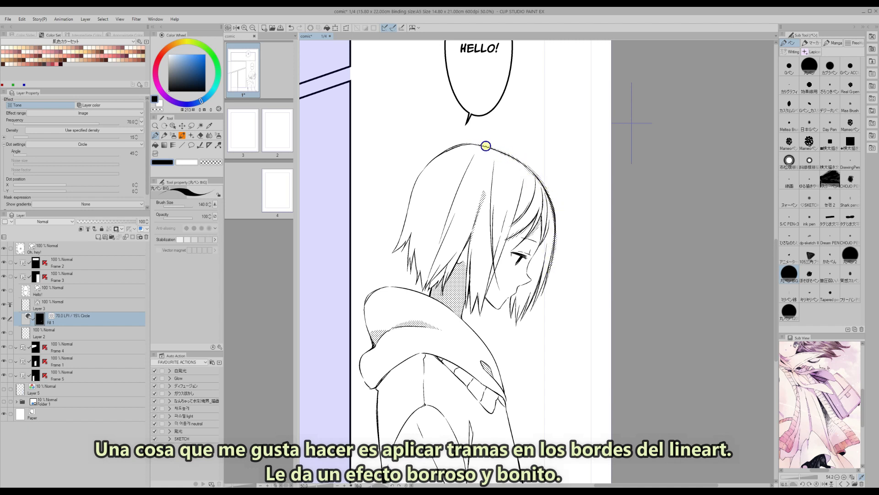
pyautogui.moveTo(407, 217)
pyautogui.mouseDown()
pyautogui.moveTo(408, 202)
pyautogui.moveTo(400, 251)
pyautogui.moveTo(412, 189)
pyautogui.mouseUp()
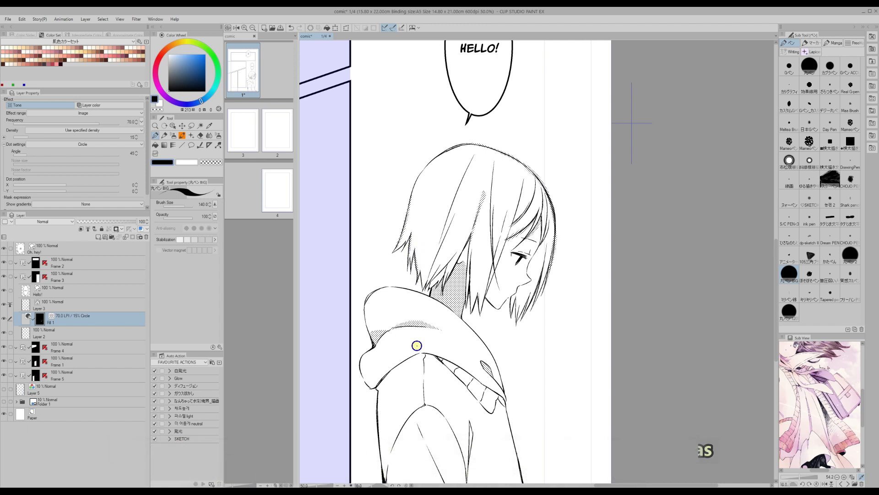
# - Add a new raster layer above the Layer 3 line art and paint white dots over the hair outline's tone
pyautogui.click(68, 306)
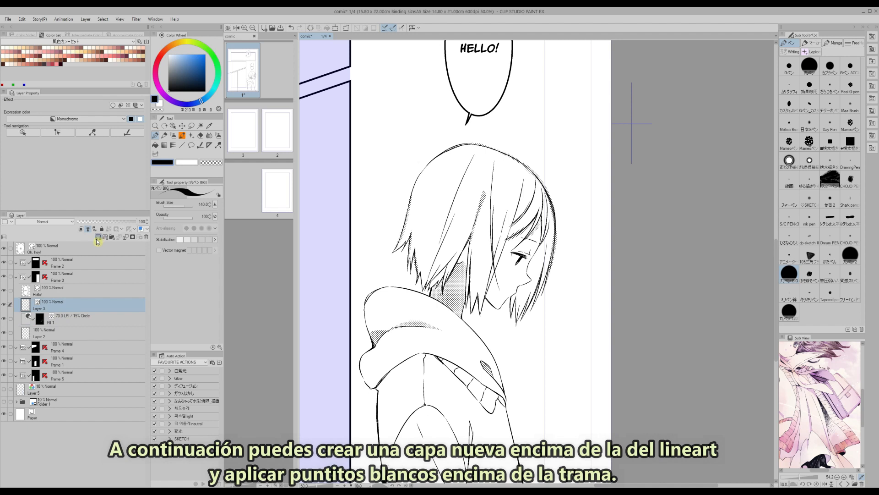
pyautogui.click(98, 238)
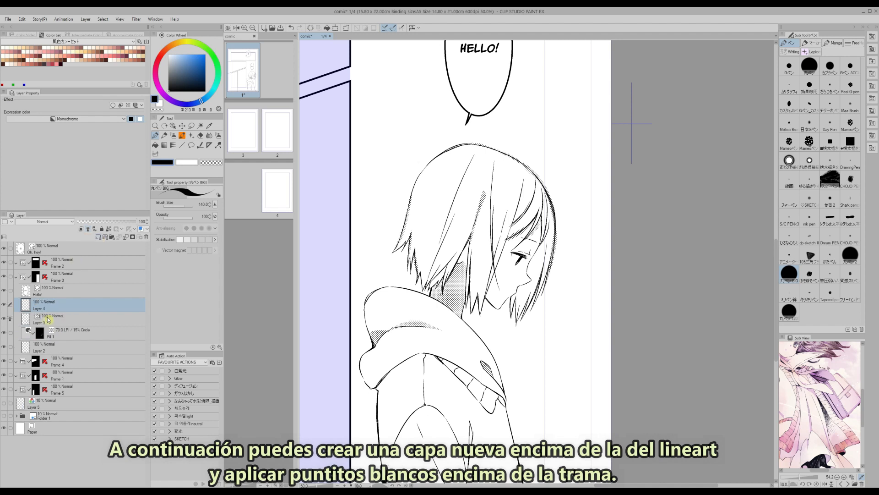
pyautogui.click(187, 163)
pyautogui.click(535, 175)
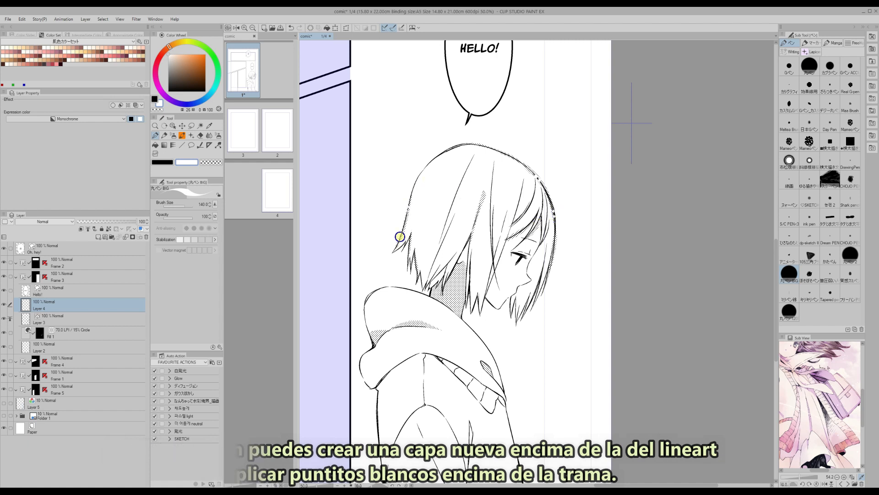
pyautogui.click(251, 29)
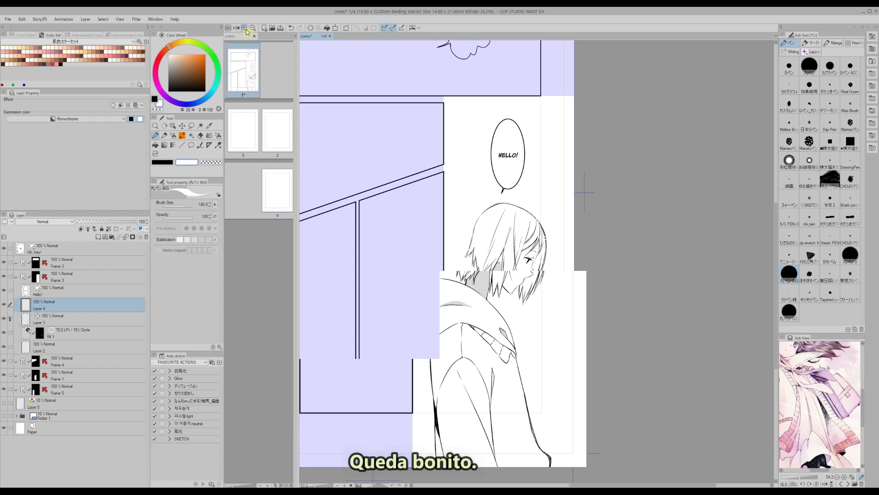
# - Change the dot shape of the tone layer Fill 1 to Line
pyautogui.click(244, 28)
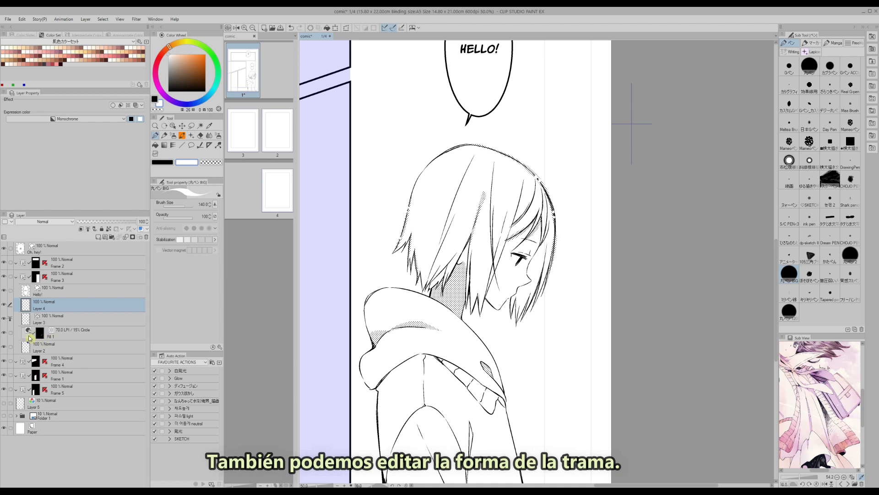
pyautogui.click(29, 337)
pyautogui.scroll(-2, 147, 166)
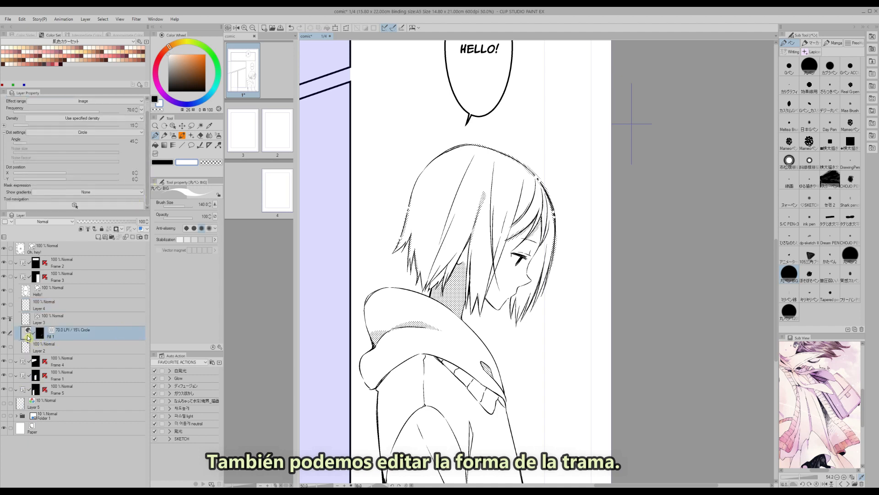
pyautogui.click(92, 132)
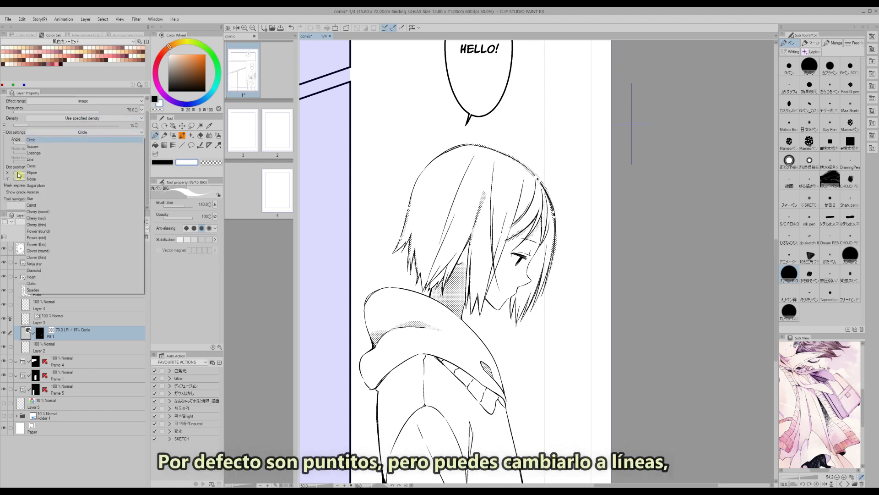
pyautogui.click(31, 159)
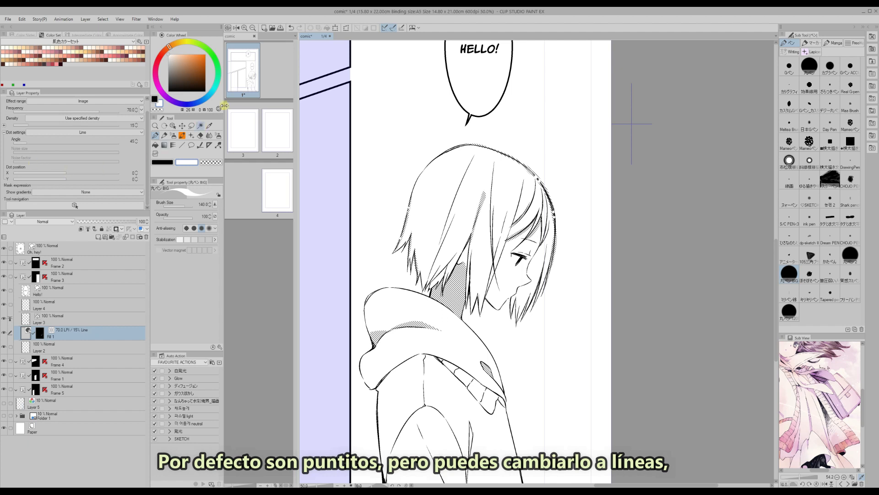
pyautogui.click(245, 28)
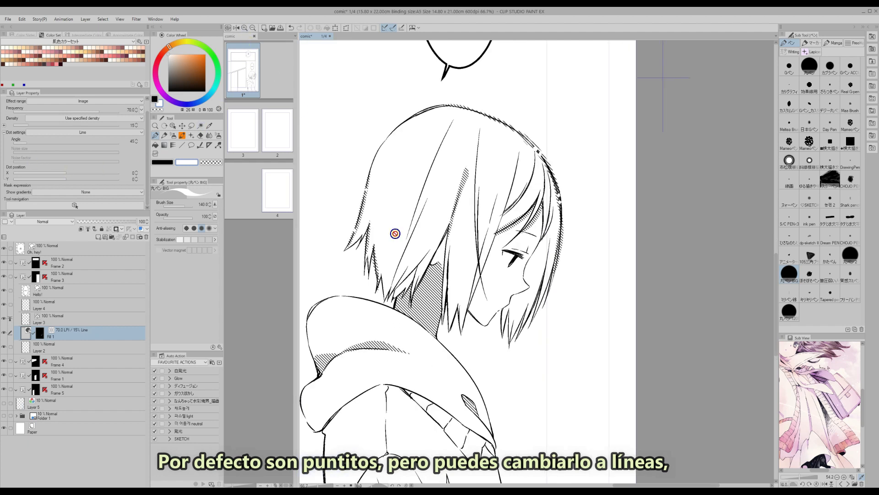
# - Change the tone layer's dot shape to Noise and view the result across the panel
pyautogui.click(74, 134)
pyautogui.click(35, 185)
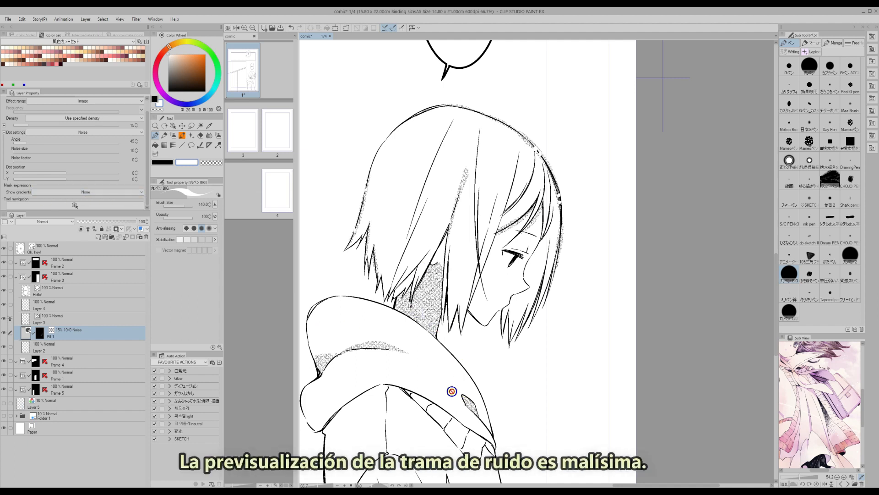
pyautogui.moveTo(620, 486); pyautogui.dragTo(607, 485)
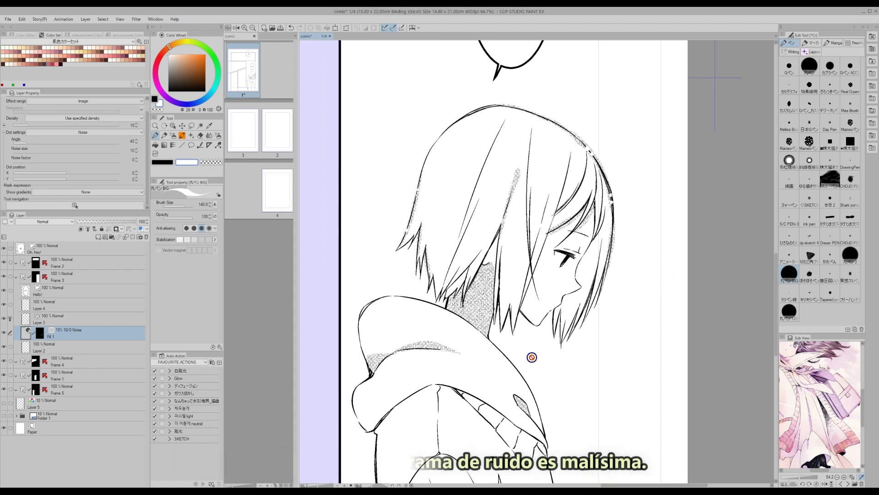
pyautogui.click(251, 29)
pyautogui.click(251, 29)
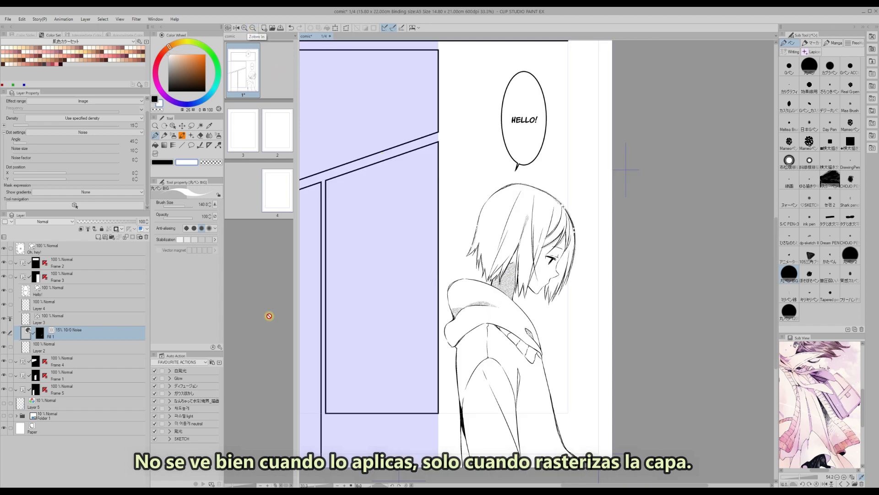
# - Rasterize the noise tone layer Fill 1 to preview its texture on the character up close, and undo the rasterization
pyautogui.rightClick(76, 338)
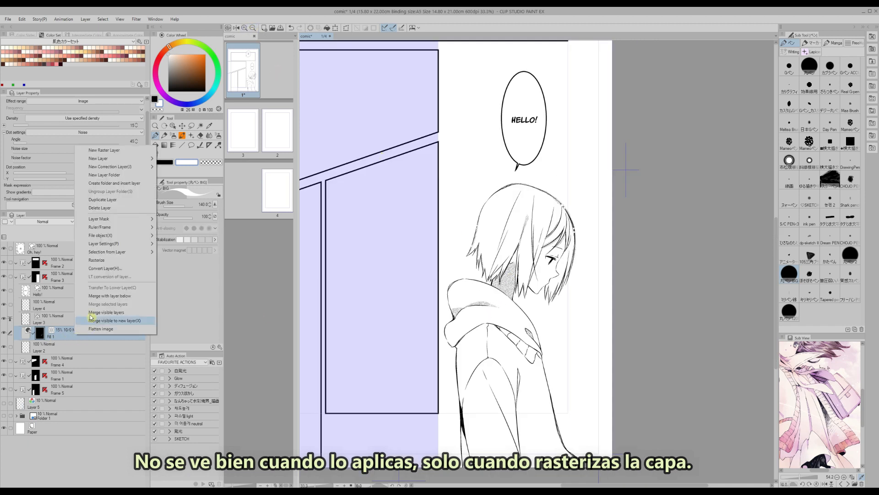
pyautogui.click(101, 268)
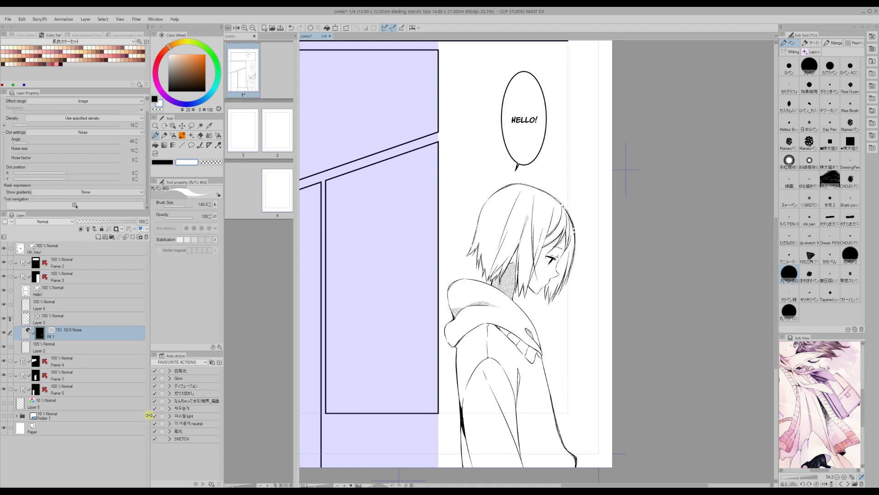
pyautogui.hotkey('ctrl', 'z')
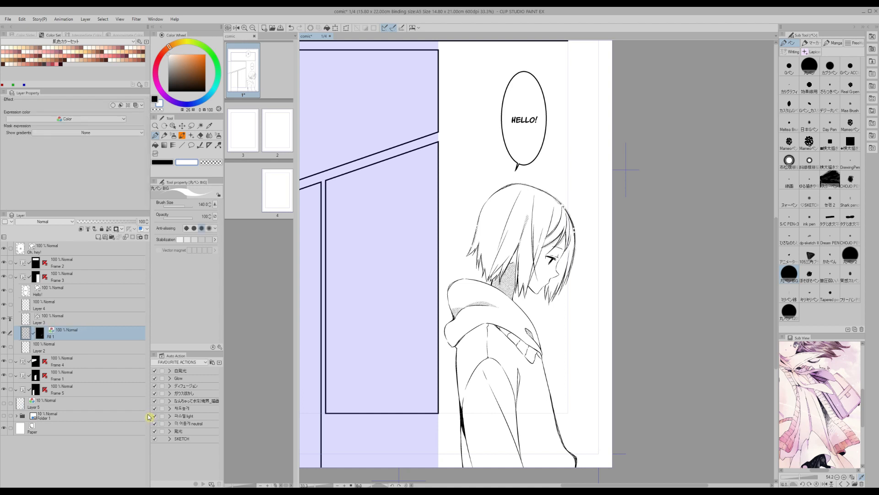
pyautogui.click(244, 27)
pyautogui.click(244, 28)
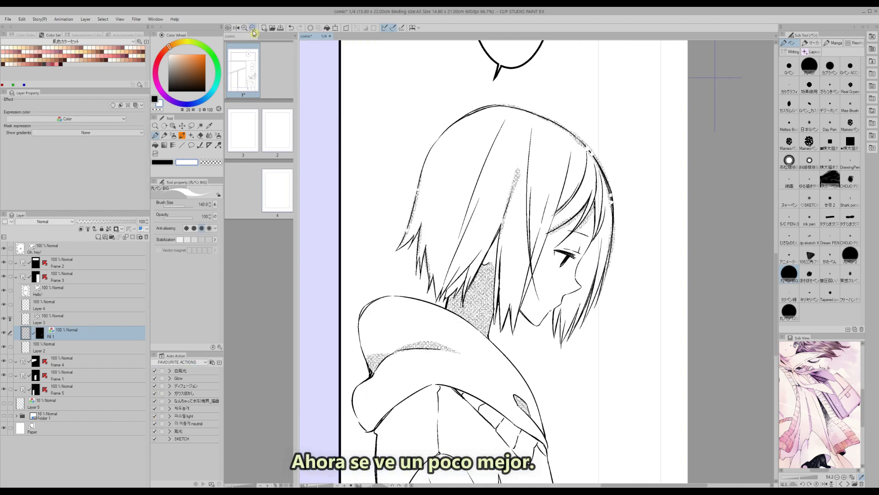
pyautogui.click(21, 19)
pyautogui.click(26, 28)
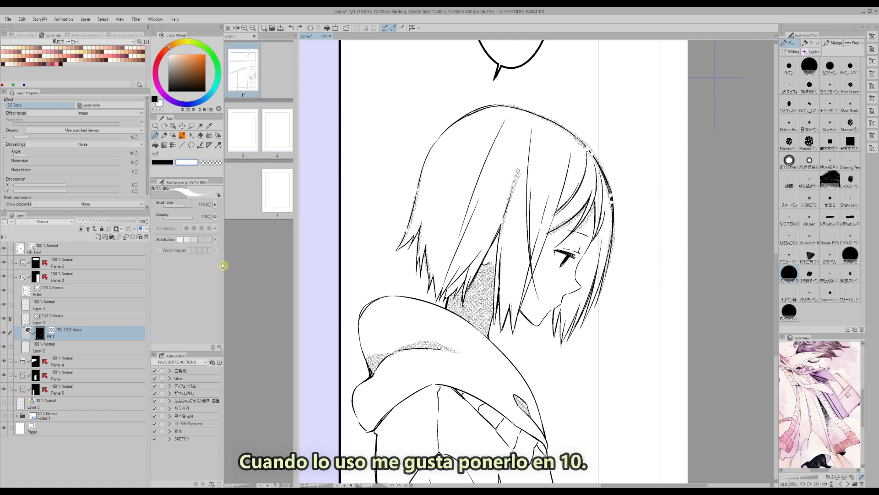
# - Set the noise tone's angle to 10 and preview it by rasterizing Fill 1, undoing the rasterization after the check
pyautogui.write('10')
pyautogui.press('Return')
pyautogui.rightClick(70, 336)
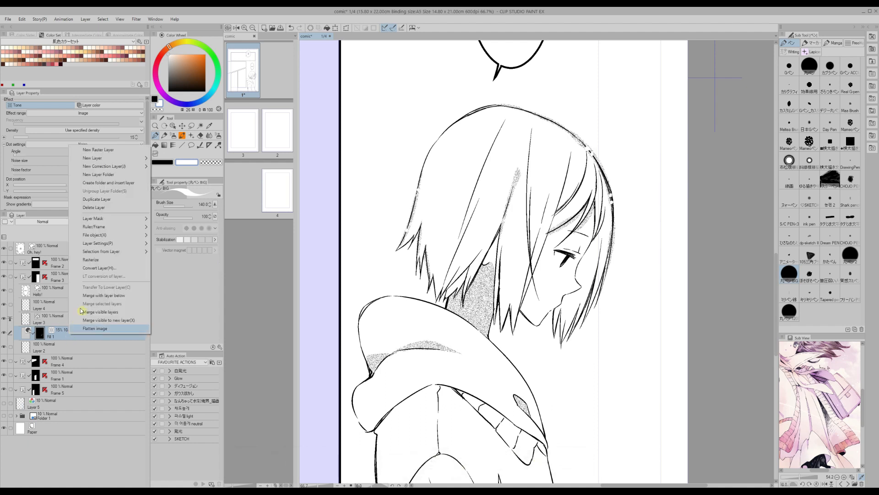
pyautogui.click(89, 273)
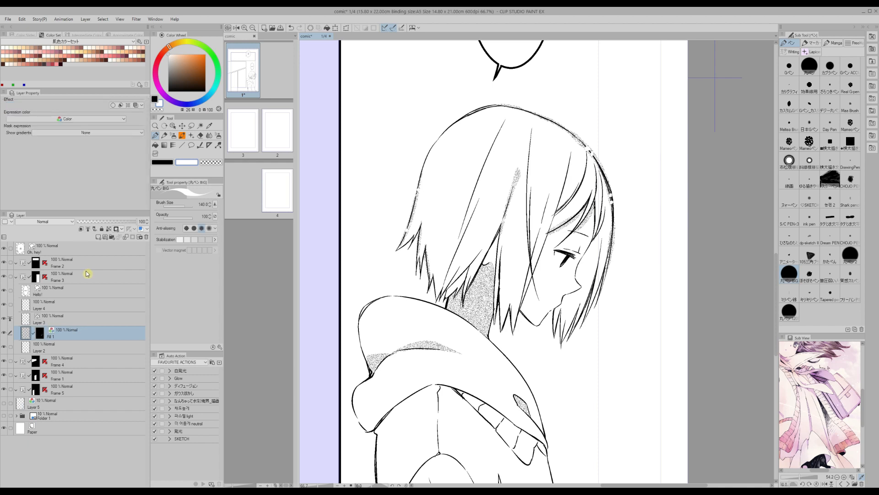
pyautogui.click(254, 28)
pyautogui.click(253, 28)
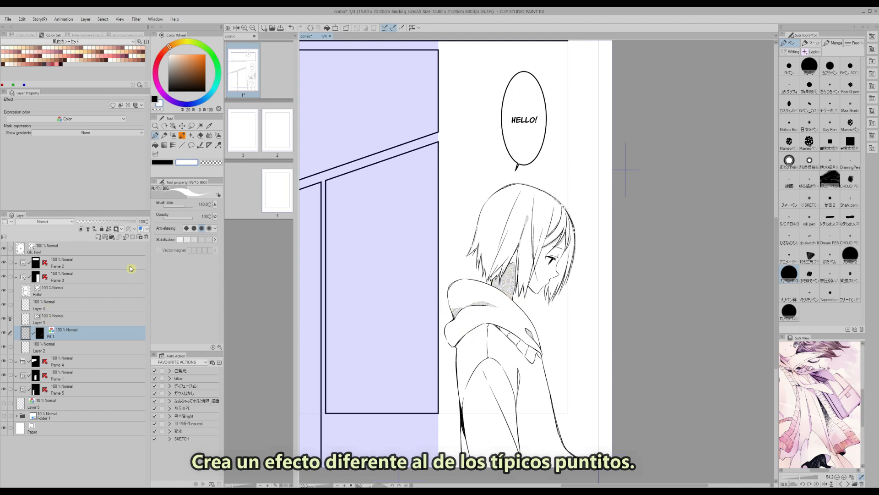
pyautogui.click(22, 19)
pyautogui.click(26, 28)
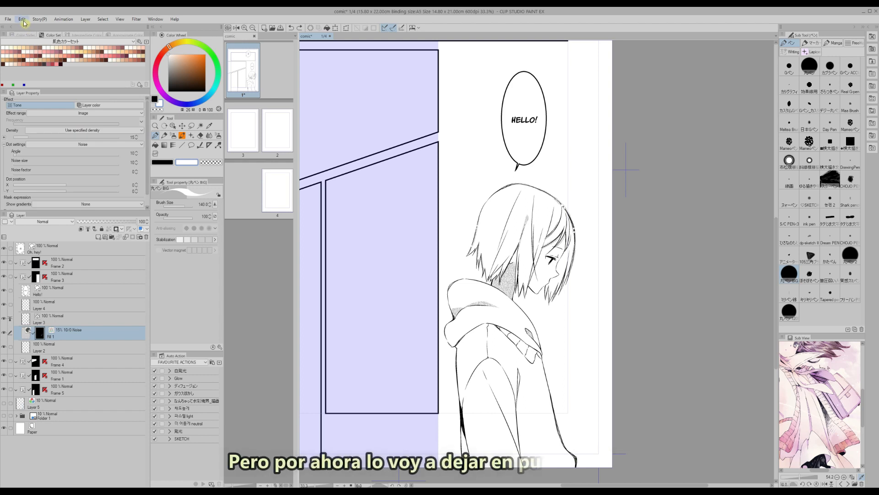
# - Change the Fill 1 tone's dot type from noise to Circle and set its angle to 45
pyautogui.click(84, 143)
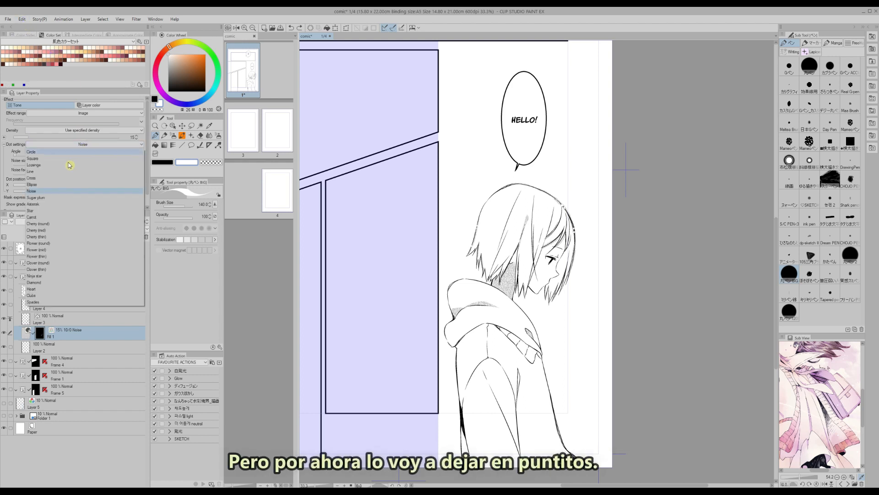
pyautogui.click(30, 153)
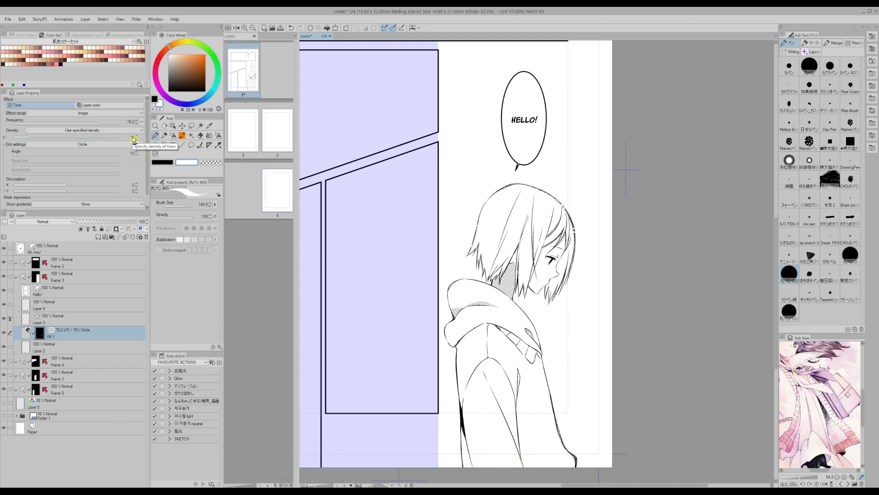
pyautogui.click(245, 28)
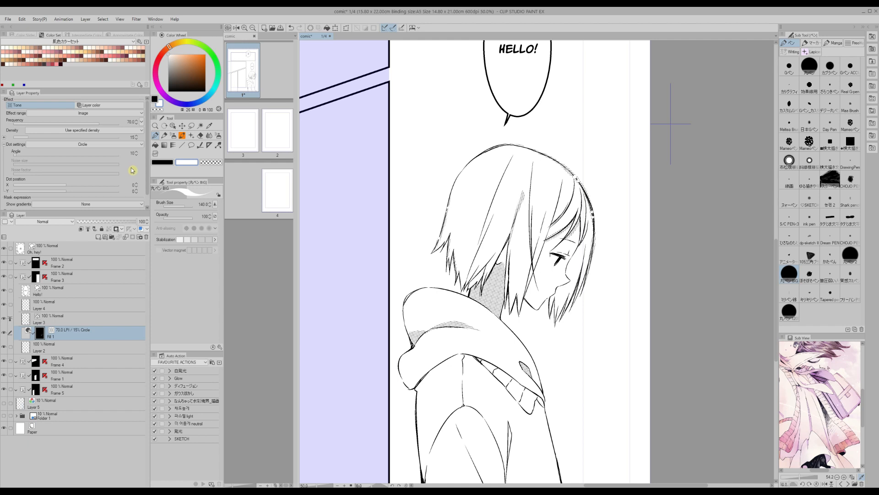
pyautogui.click(130, 153)
pyautogui.write('45')
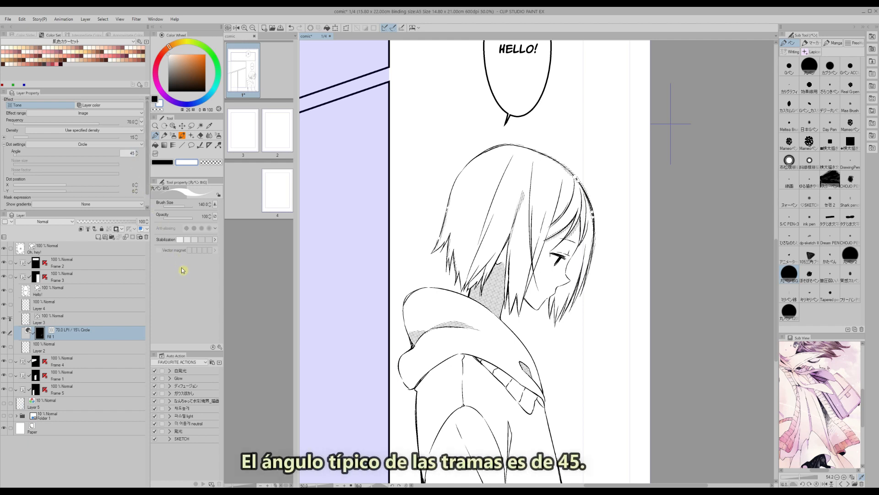
pyautogui.press('Return')
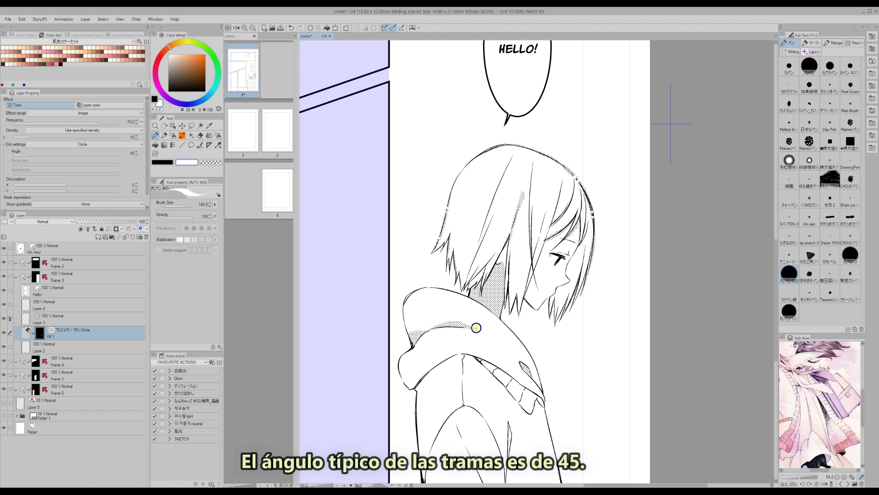
# - With the manga gradient chosen, hide the Fill 1 tone layer and restore the previous selection of the neck and hood shadows
pyautogui.moveTo(603, 485); pyautogui.dragTo(596, 485)
pyautogui.moveTo(777, 347); pyautogui.dragTo(777, 362)
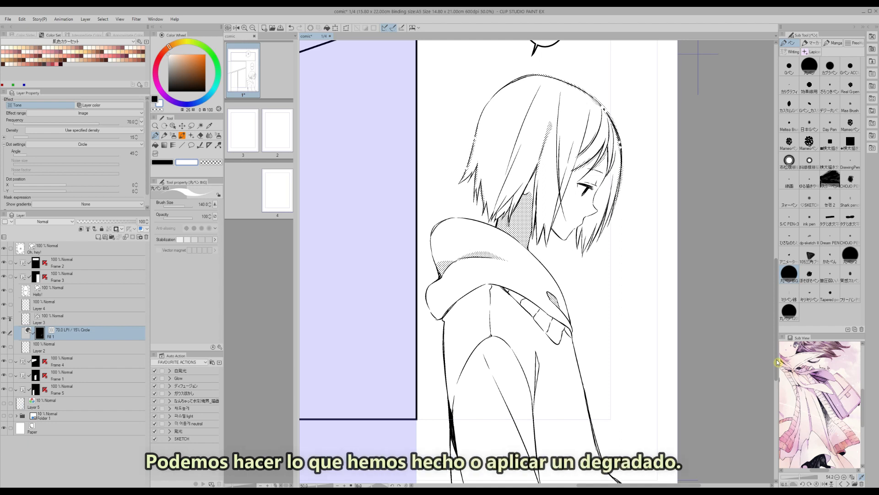
pyautogui.click(164, 145)
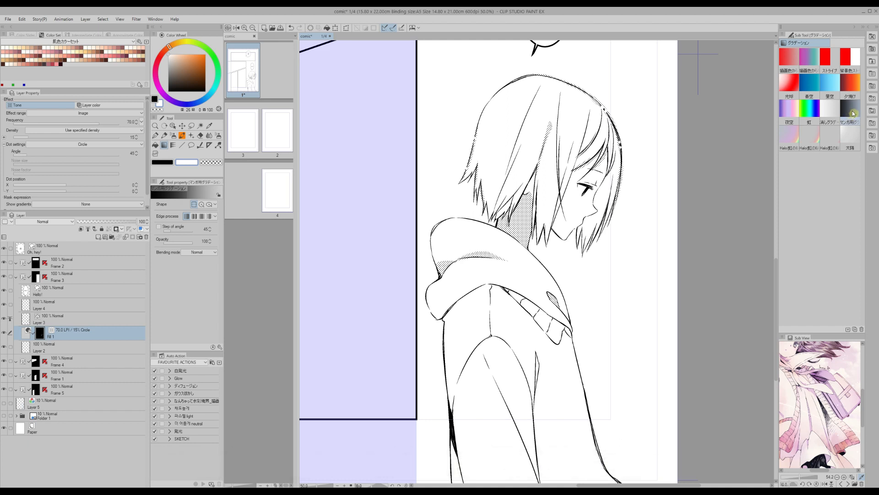
pyautogui.click(5, 336)
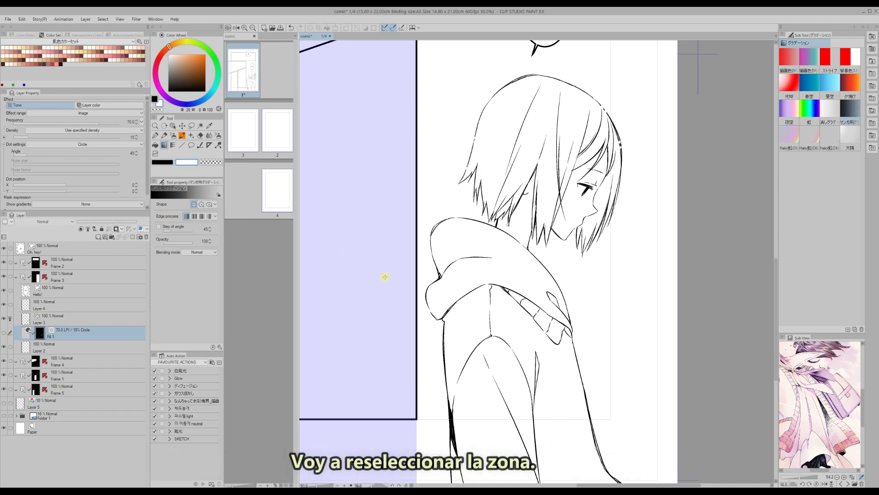
pyautogui.click(103, 19)
pyautogui.click(120, 45)
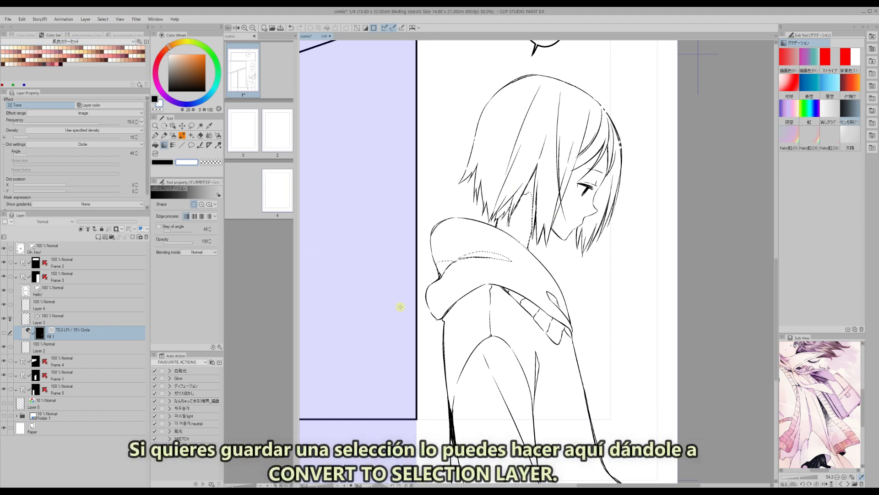
# - Save the shadow selection by converting it to a selection layer
pyautogui.click(103, 18)
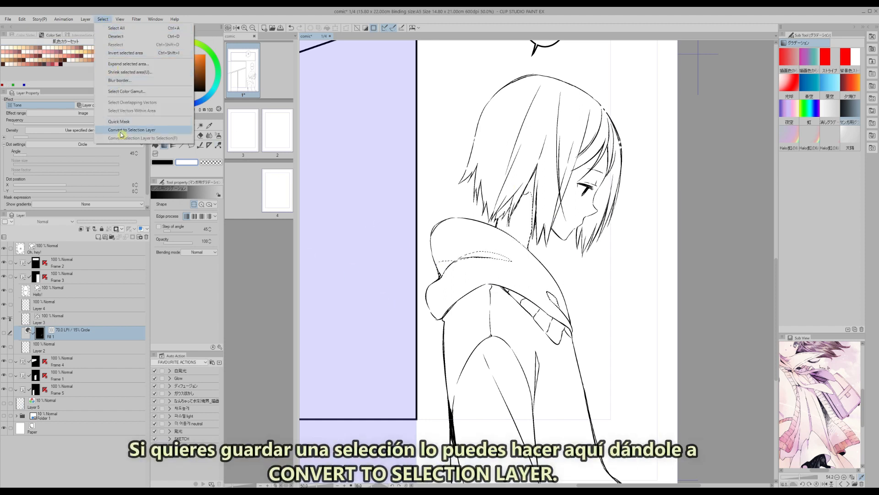
pyautogui.click(120, 131)
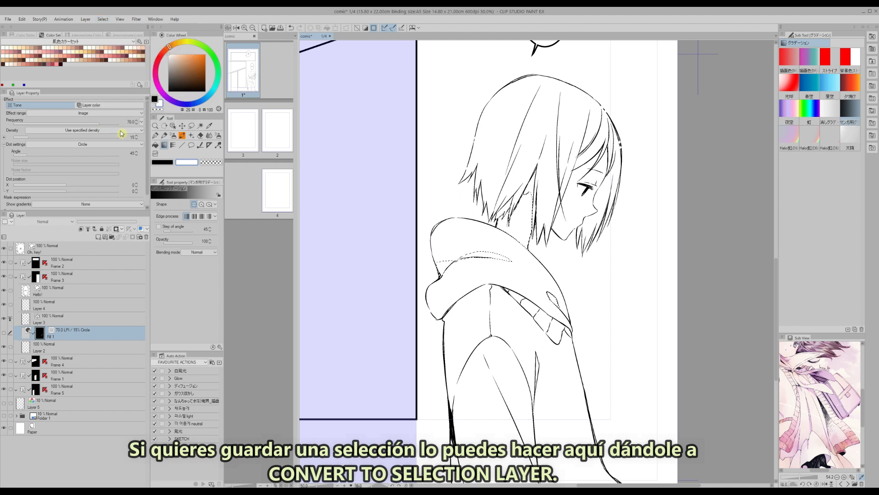
pyautogui.doubleClick(26, 332)
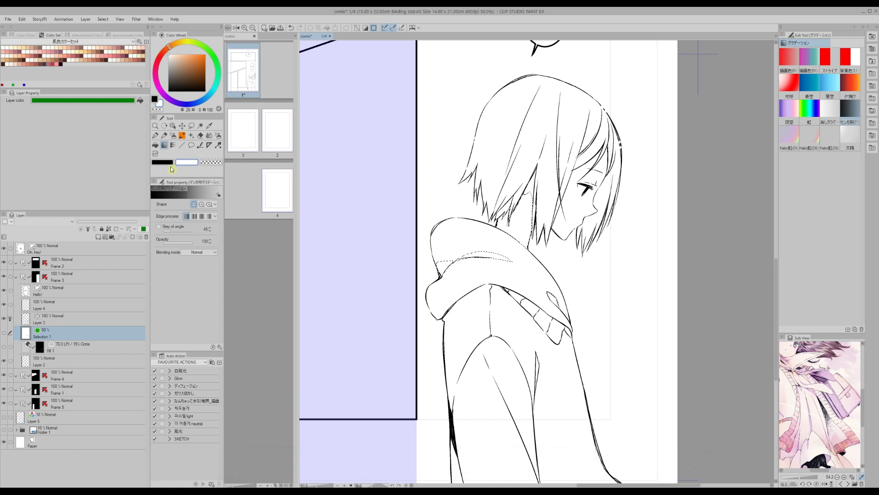
# - Apply a black-to-transparent manga gradient horizontally across the selected neck and hood shadows, directly above Layer 2
pyautogui.click(169, 163)
pyautogui.click(65, 362)
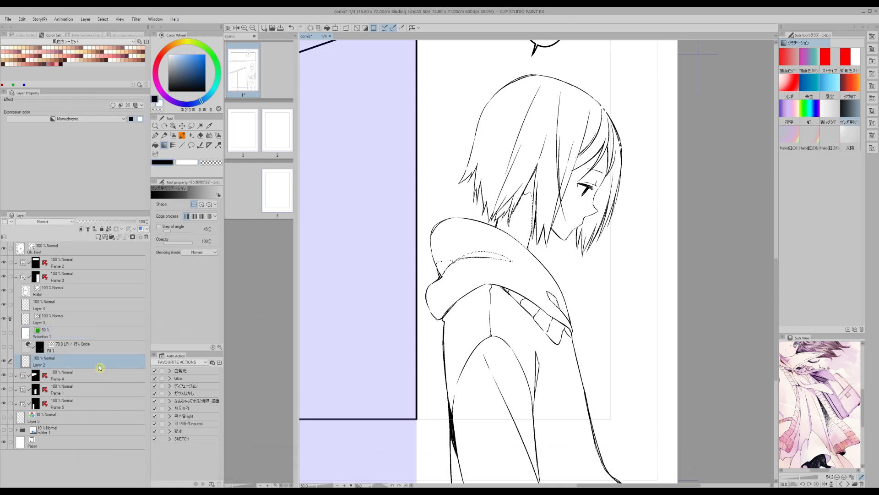
pyautogui.click(253, 29)
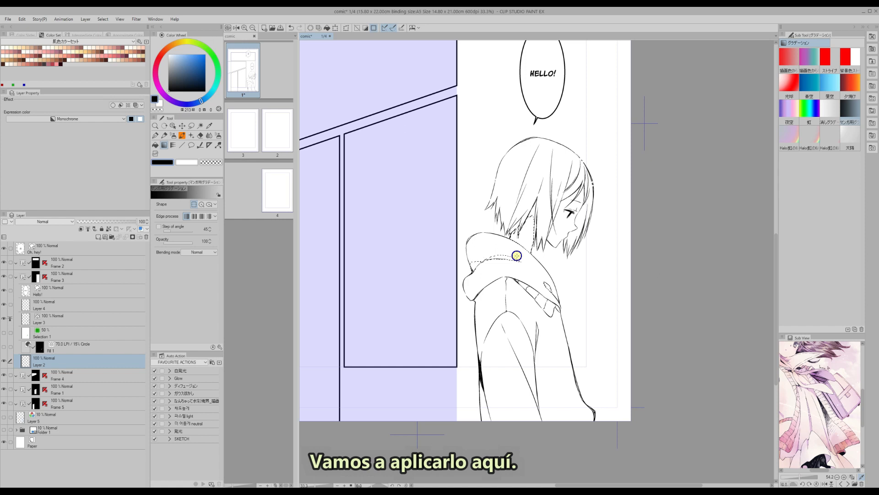
pyautogui.moveTo(511, 259); pyautogui.dragTo(433, 266)
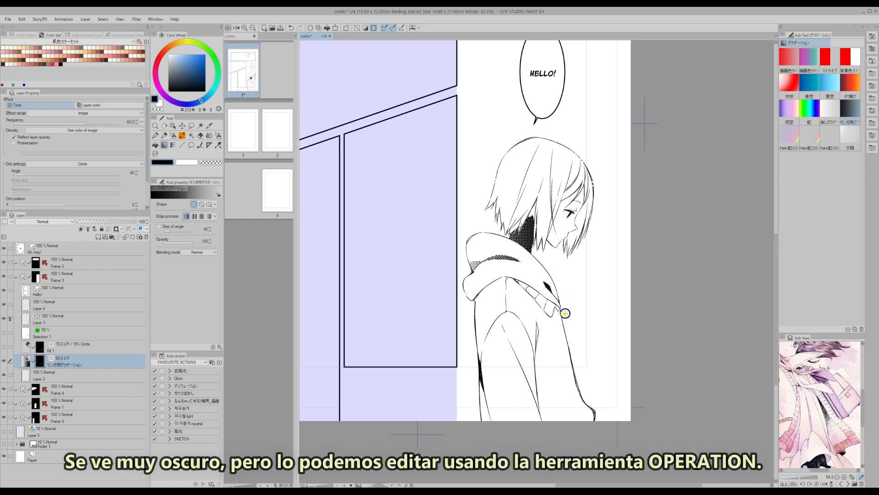
# - With the Object operation tool, shift both ends of the gradient line slightly toward the character's face side
pyautogui.click(172, 126)
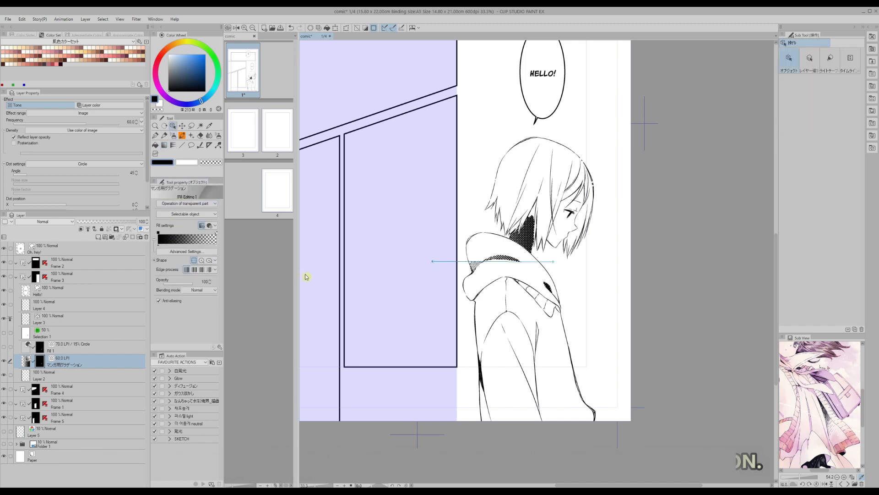
pyautogui.moveTo(433, 261)
pyautogui.mouseDown()
pyautogui.moveTo(498, 268)
pyautogui.moveTo(414, 257)
pyautogui.moveTo(504, 262)
pyautogui.moveTo(435, 258)
pyautogui.moveTo(441, 262)
pyautogui.mouseUp()
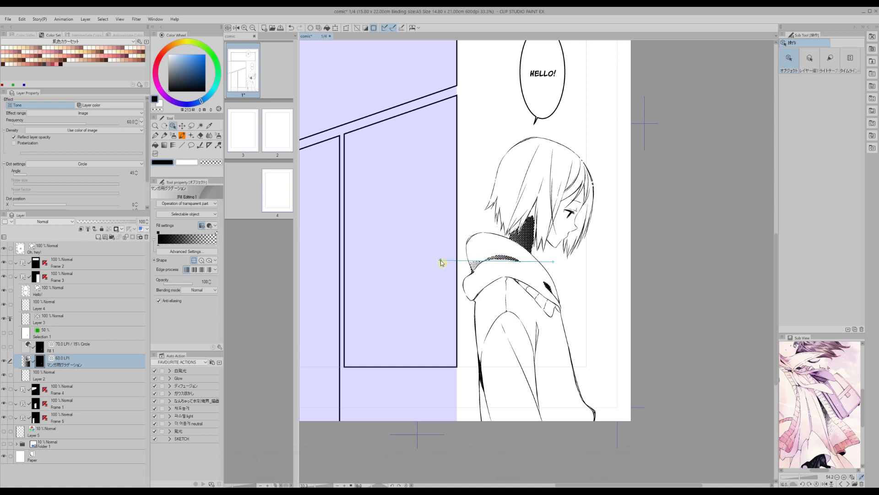
pyautogui.moveTo(554, 262); pyautogui.dragTo(562, 262)
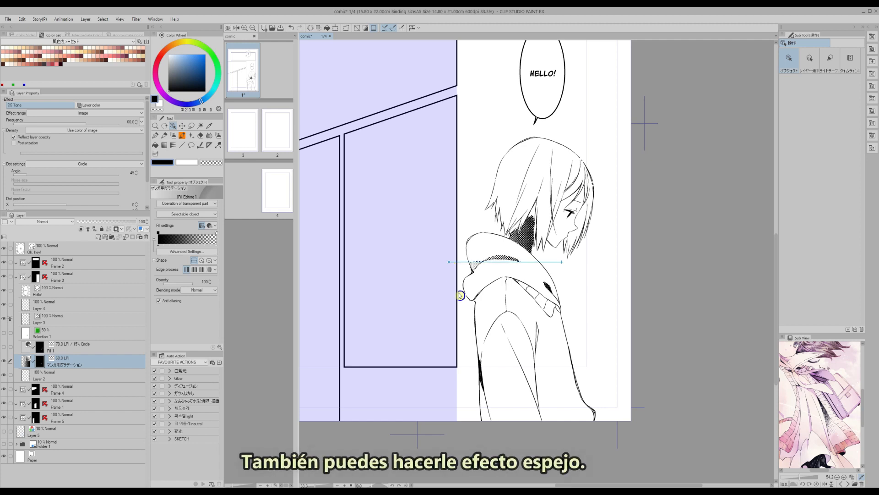
# - Try reversing the gradient in its advanced settings, cancel that edit, and try shortening the gradient's transition
pyautogui.click(185, 252)
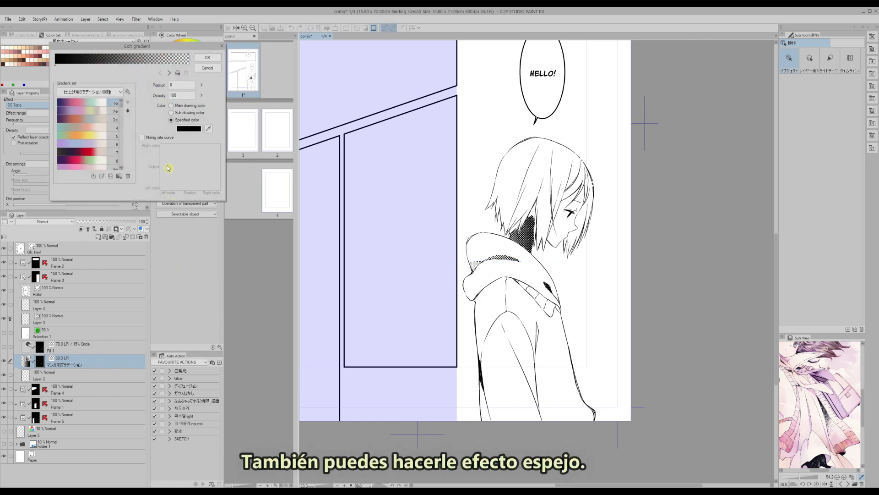
pyautogui.click(178, 74)
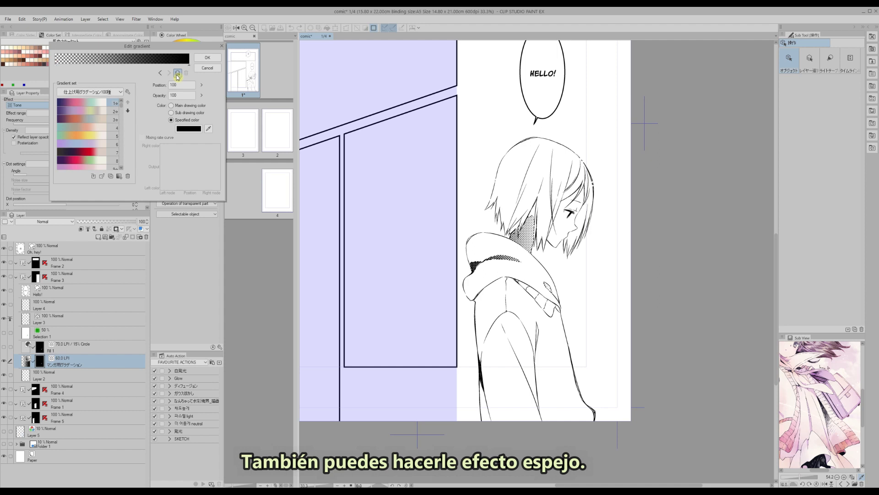
pyautogui.click(178, 75)
pyautogui.click(207, 68)
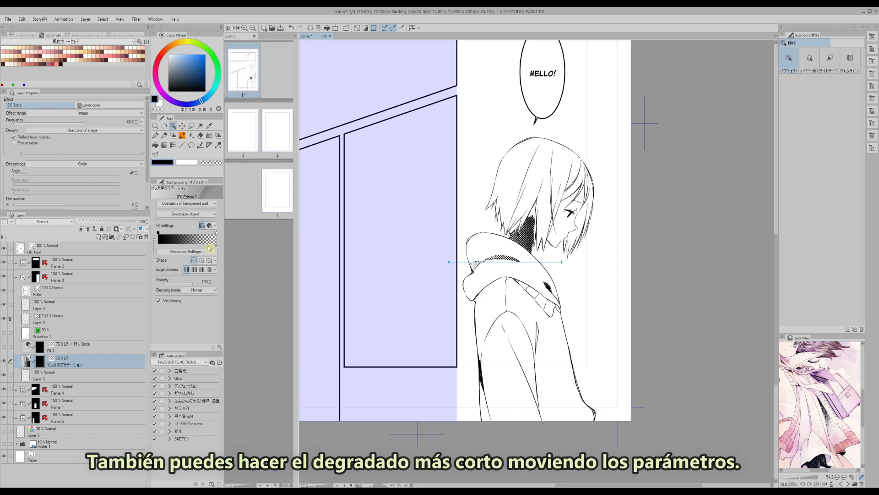
pyautogui.moveTo(197, 246); pyautogui.dragTo(185, 243)
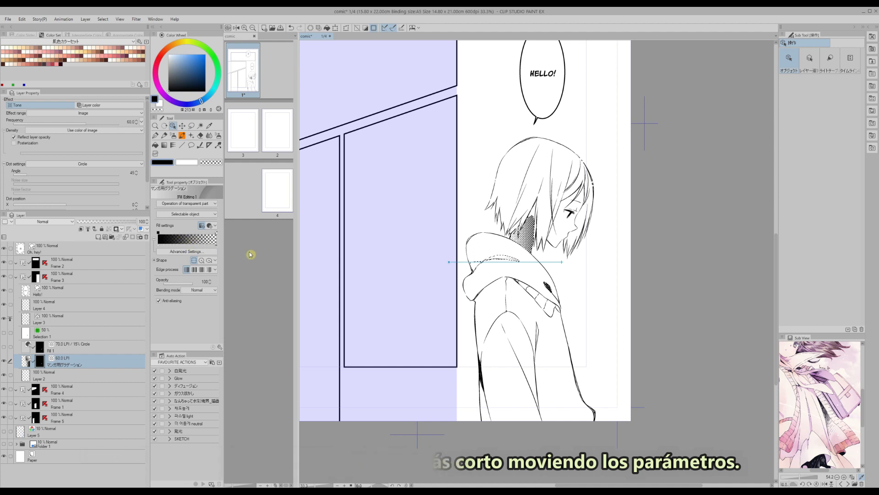
# - Lighten the shadow gradient by replacing its black starting color with a medium gray
pyautogui.click(167, 69)
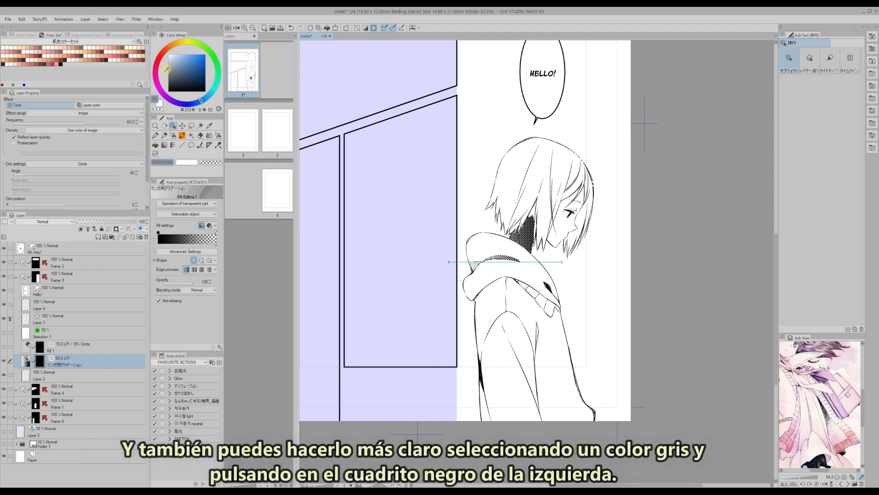
pyautogui.click(158, 232)
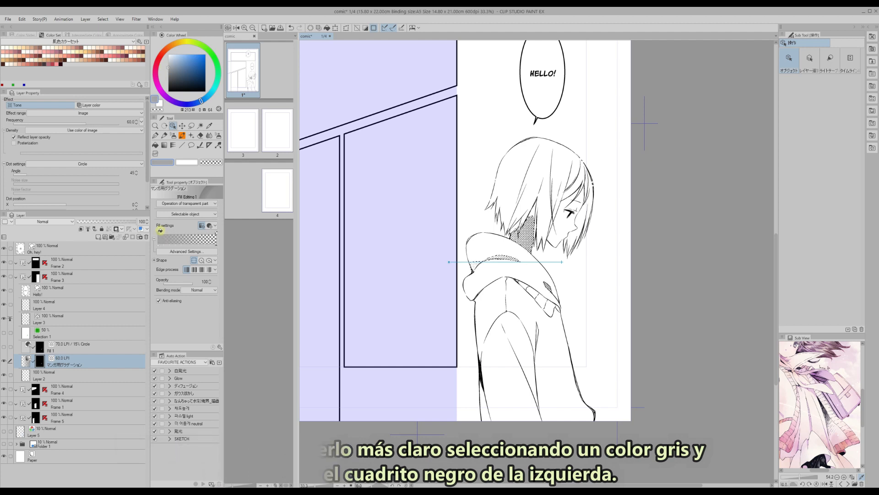
pyautogui.click(253, 27)
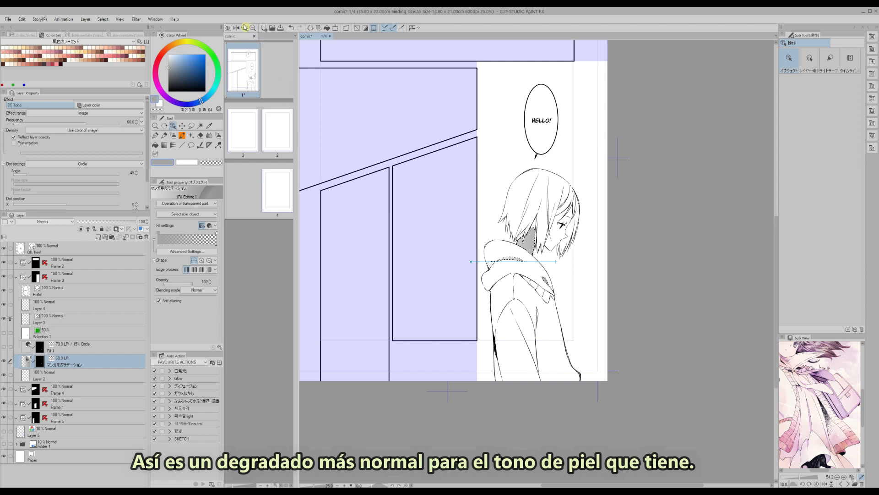
pyautogui.click(245, 27)
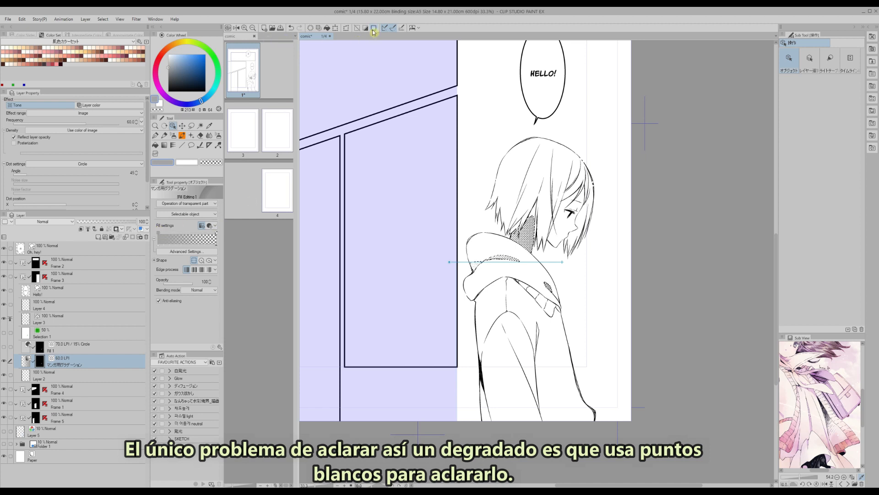
# - Try moving the manga gradient layer above line-art Layer 3, and return it to directly above Layer 2
pyautogui.click(245, 28)
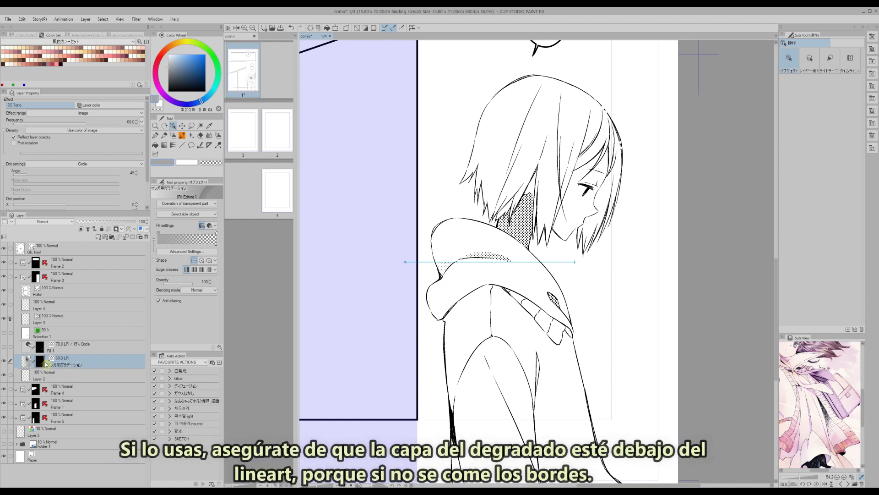
pyautogui.moveTo(74, 363); pyautogui.dragTo(74, 320)
pyautogui.click(245, 28)
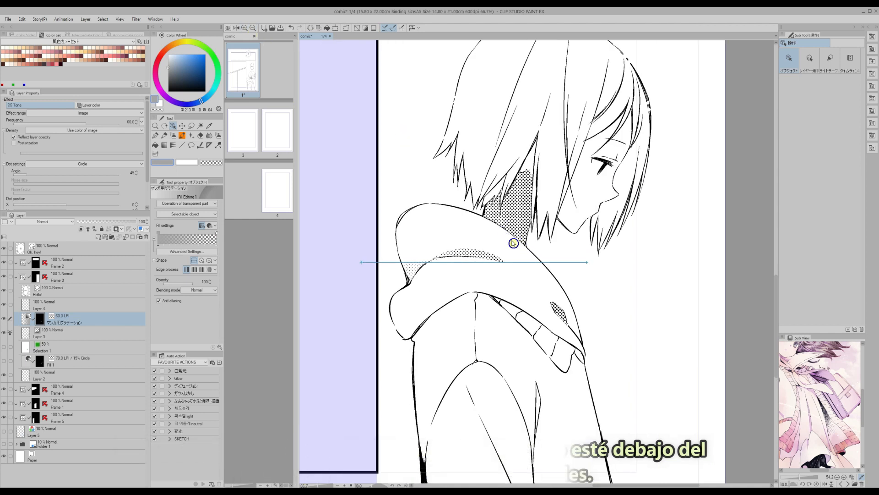
pyautogui.moveTo(60, 322); pyautogui.dragTo(43, 365)
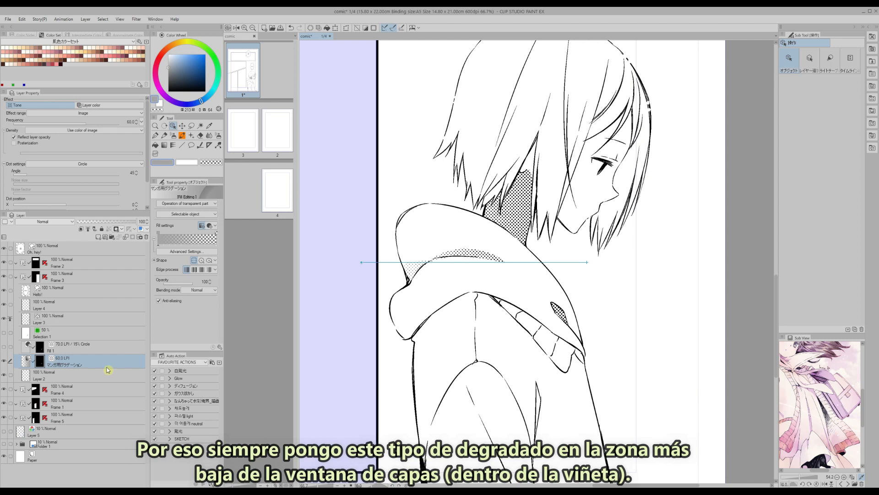
pyautogui.click(253, 28)
pyautogui.click(253, 28)
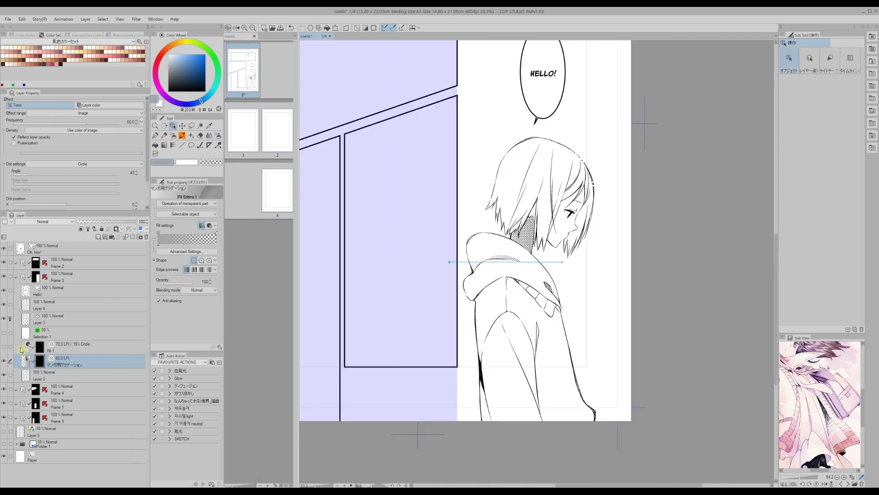
# - Show the Fill 1 tone in place of the manga gradient layer, and convert its flat fill to a gradient running horizontally across the head
pyautogui.click(4, 362)
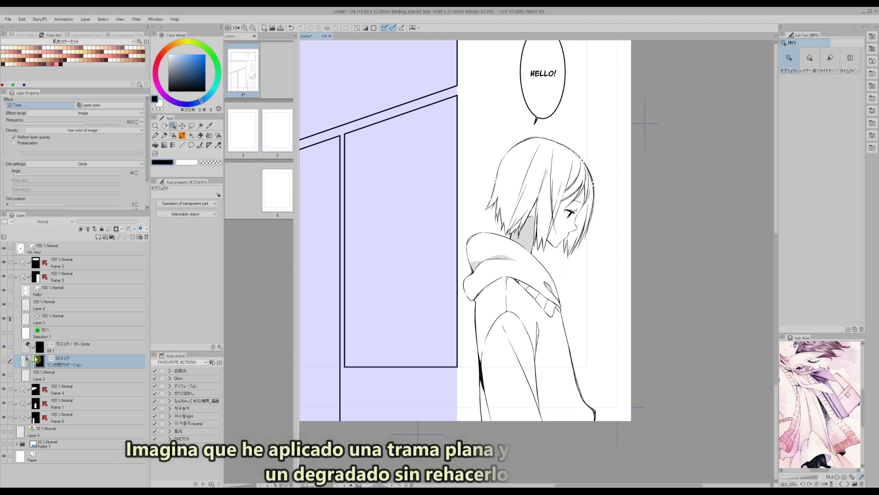
pyautogui.click(71, 351)
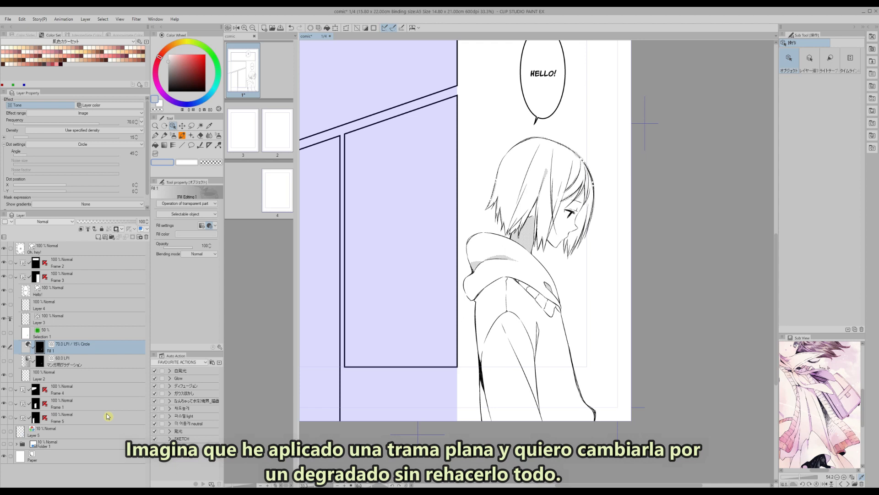
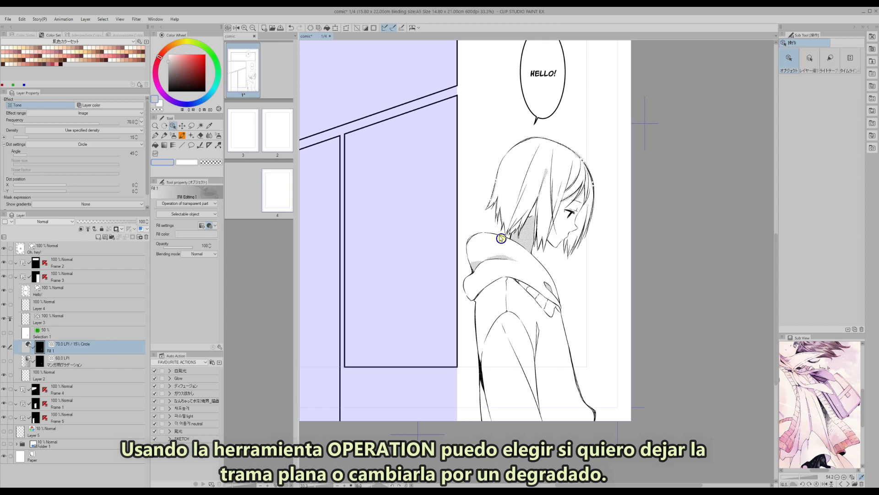
pyautogui.click(201, 226)
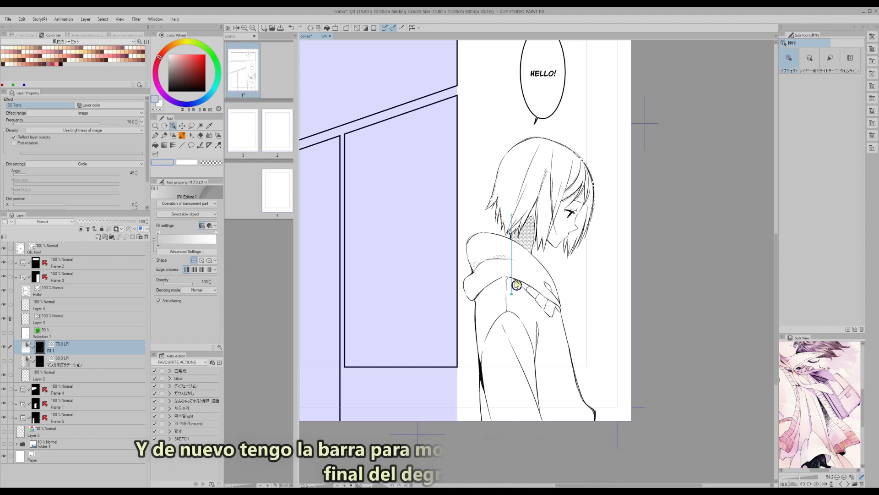
pyautogui.moveTo(516, 225)
pyautogui.mouseDown()
pyautogui.moveTo(492, 221)
pyautogui.moveTo(513, 188)
pyautogui.moveTo(593, 219)
pyautogui.moveTo(598, 298)
pyautogui.moveTo(524, 245)
pyautogui.moveTo(394, 212)
pyautogui.moveTo(343, 212)
pyautogui.moveTo(486, 218)
pyautogui.moveTo(423, 211)
pyautogui.moveTo(421, 219)
pyautogui.mouseUp()
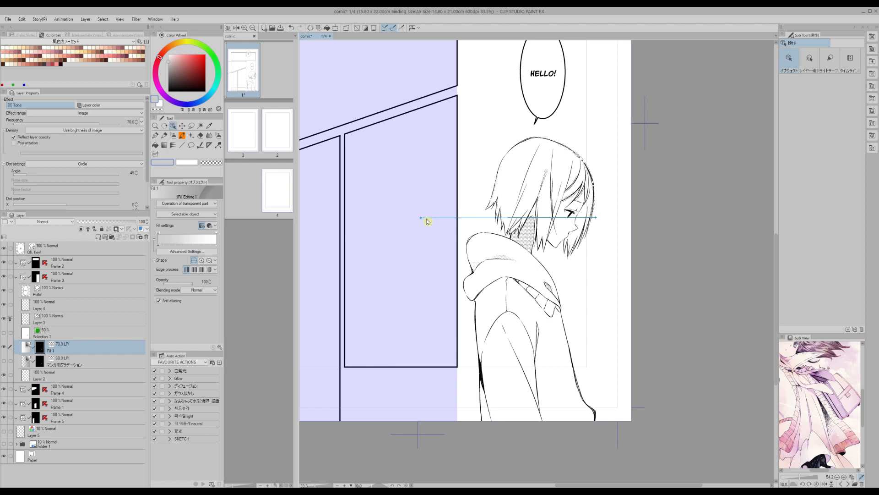
# - With Layer 2 active, clear the current selection and start a new Quick Mask for the jacket
pyautogui.moveTo(552, 485); pyautogui.dragTo(567, 483)
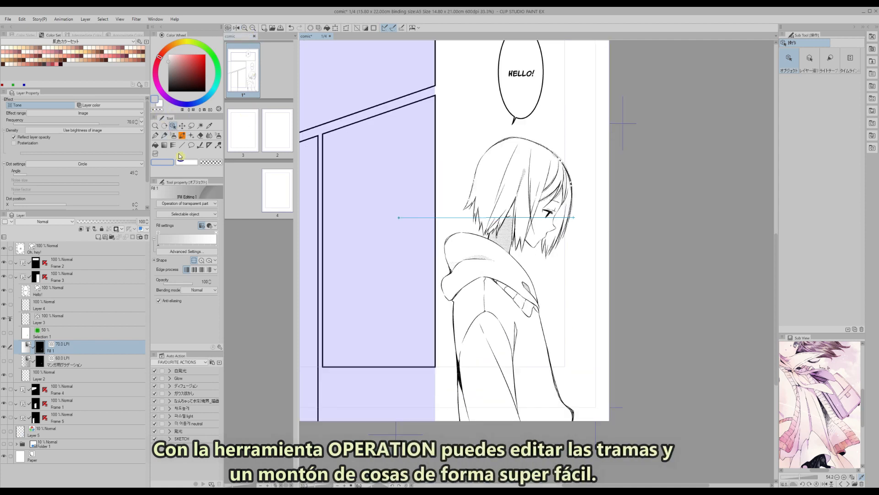
pyautogui.moveTo(777, 336)
pyautogui.mouseDown()
pyautogui.moveTo(775, 384)
pyautogui.moveTo(774, 344)
pyautogui.mouseUp()
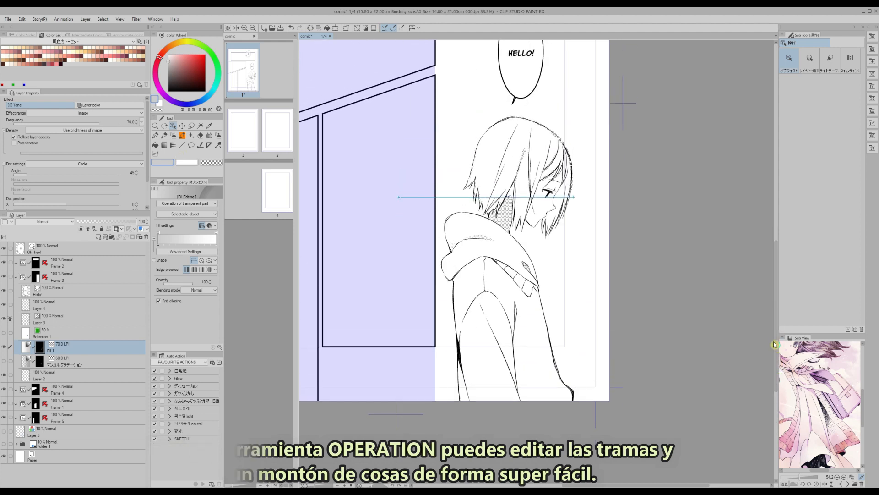
pyautogui.click(57, 381)
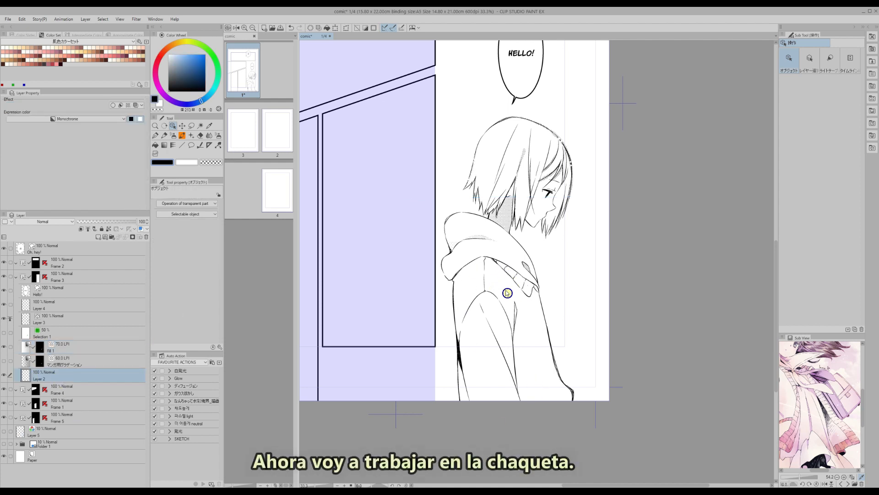
pyautogui.click(156, 135)
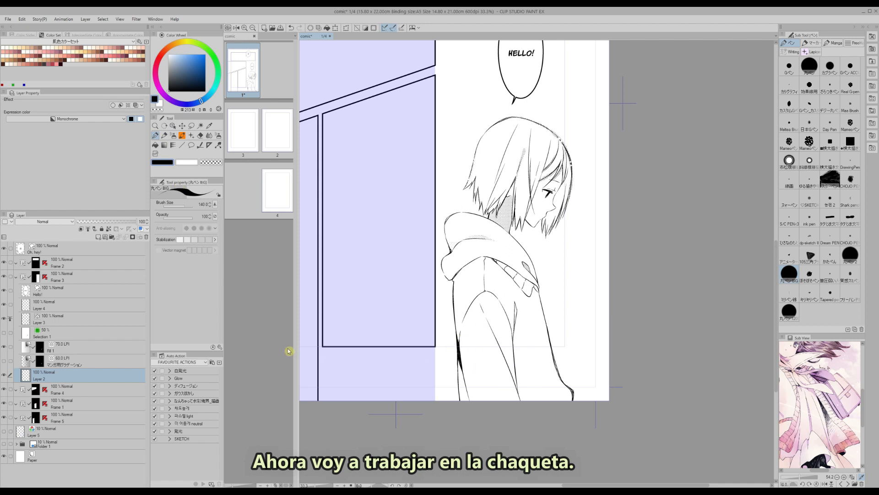
pyautogui.click(103, 19)
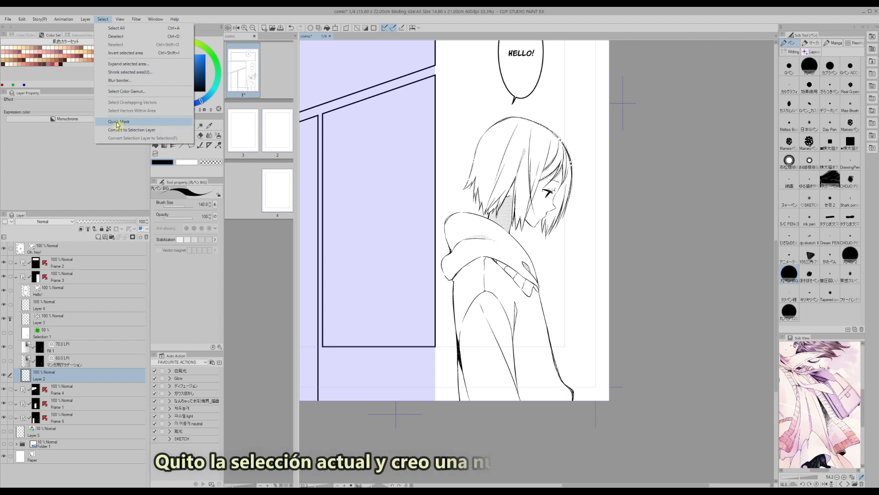
pyautogui.click(115, 36)
pyautogui.click(103, 19)
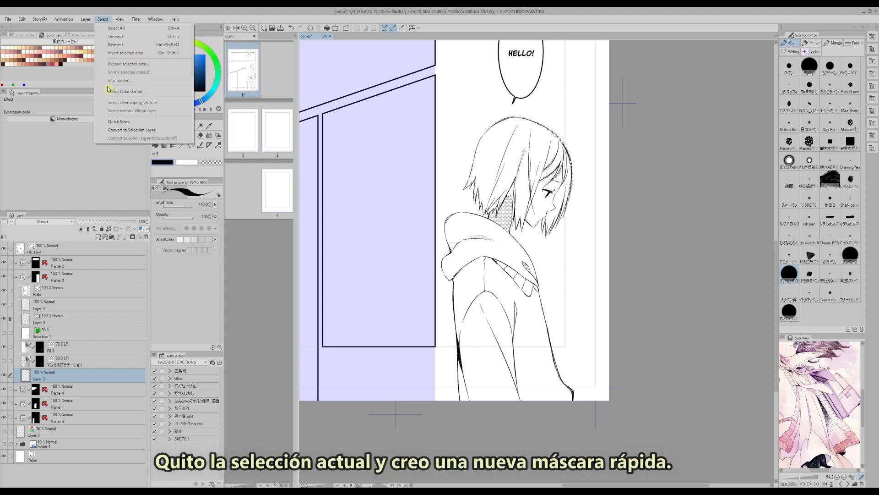
pyautogui.click(116, 122)
pyautogui.click(156, 135)
pyautogui.click(244, 27)
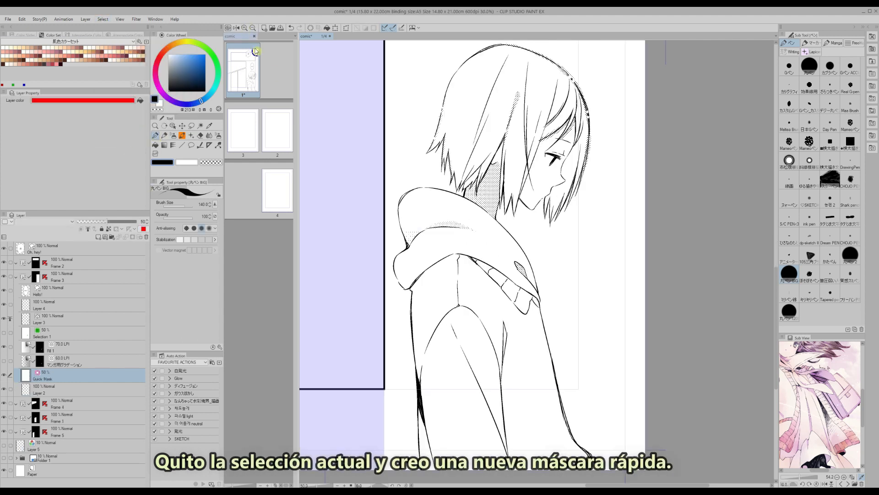
pyautogui.scroll(-3, 777, 382)
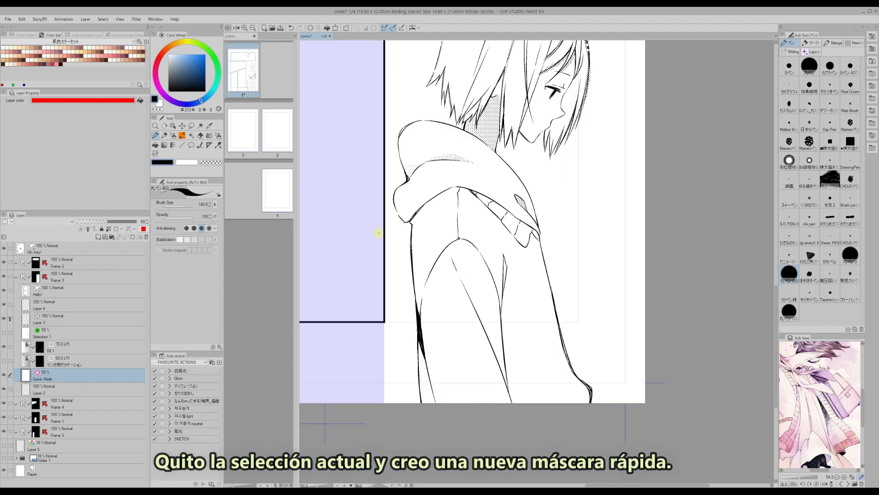
pyautogui.press('g')
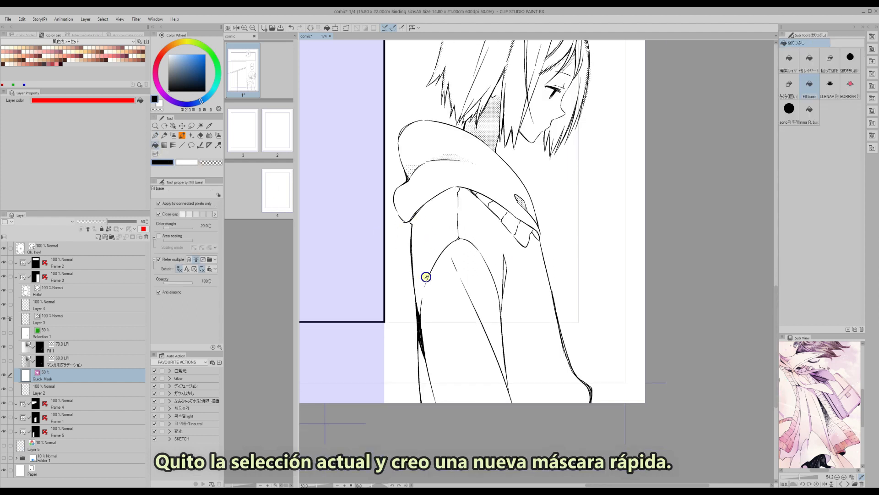
pyautogui.click(516, 329)
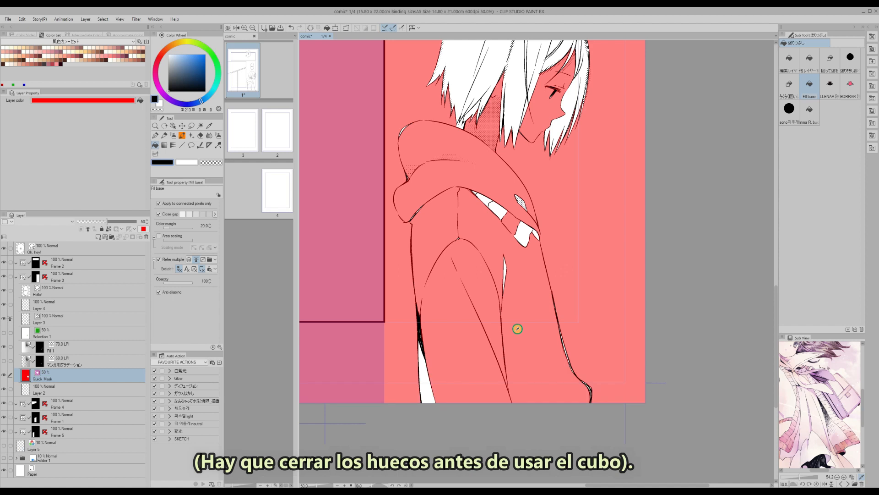
pyautogui.click(22, 20)
pyautogui.click(36, 29)
# - Close the line gap at the jacket's neckline with the pen, and fill all of the jacket's enclosed areas in the quick mask
pyautogui.click(155, 135)
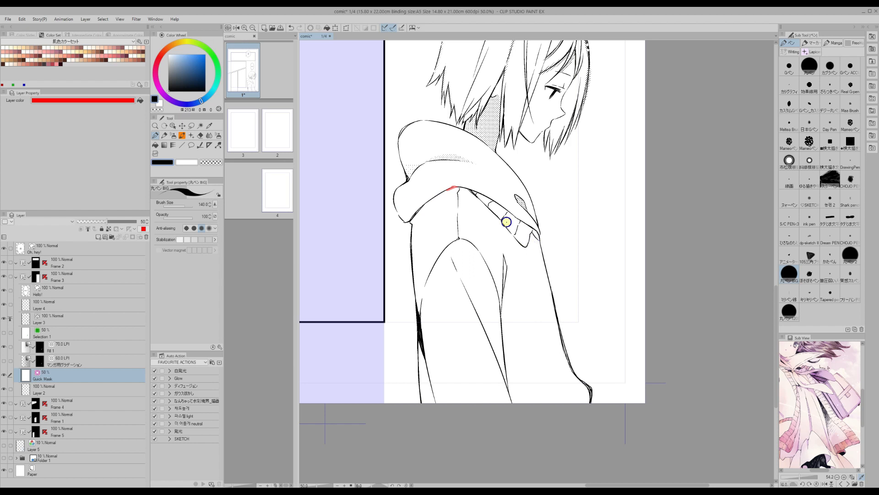
pyautogui.click(156, 146)
pyautogui.click(429, 242)
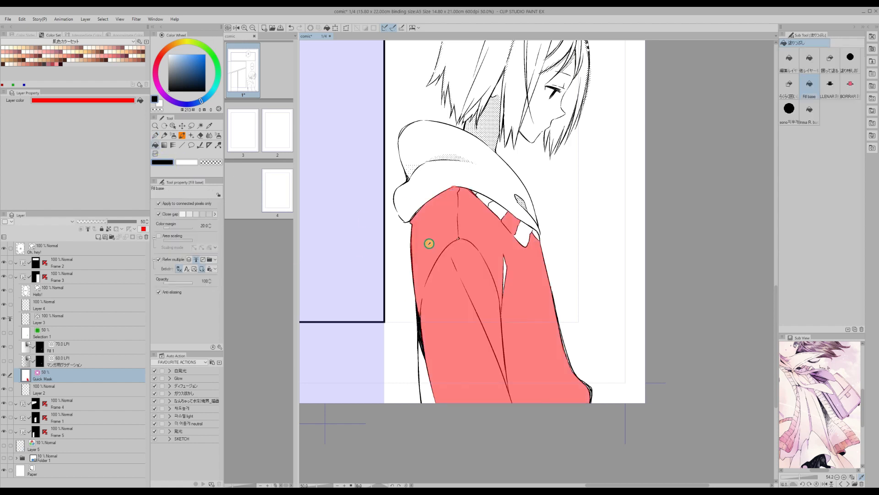
pyautogui.click(520, 232)
pyautogui.click(532, 233)
pyautogui.click(506, 264)
pyautogui.click(155, 136)
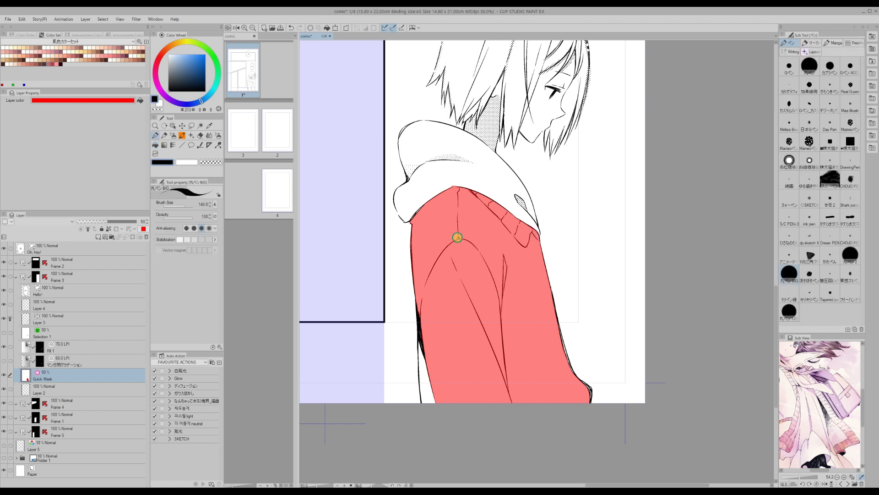
pyautogui.click(155, 146)
pyautogui.click(426, 367)
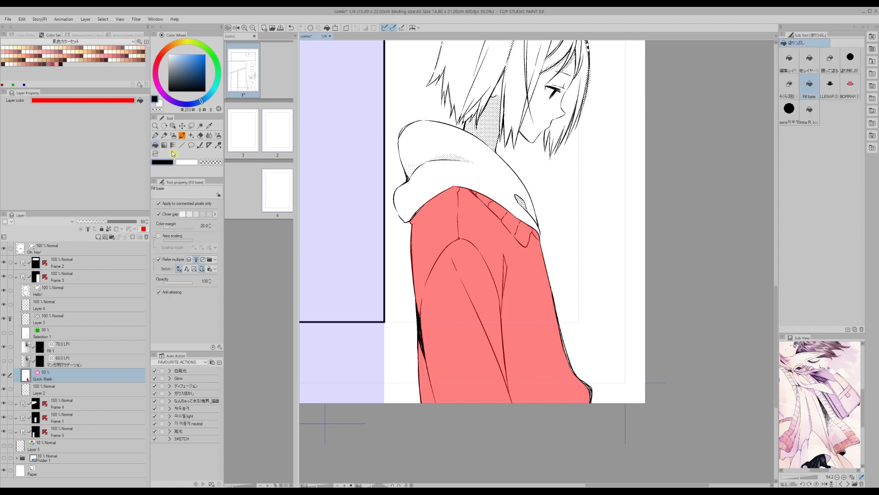
# - Paint the mask over the black shadow lines on the jacket's back edge, and erase the excess mask at the neckline peak
pyautogui.click(156, 136)
pyautogui.moveTo(421, 324)
pyautogui.mouseDown()
pyautogui.moveTo(422, 346)
pyautogui.moveTo(418, 320)
pyautogui.mouseUp()
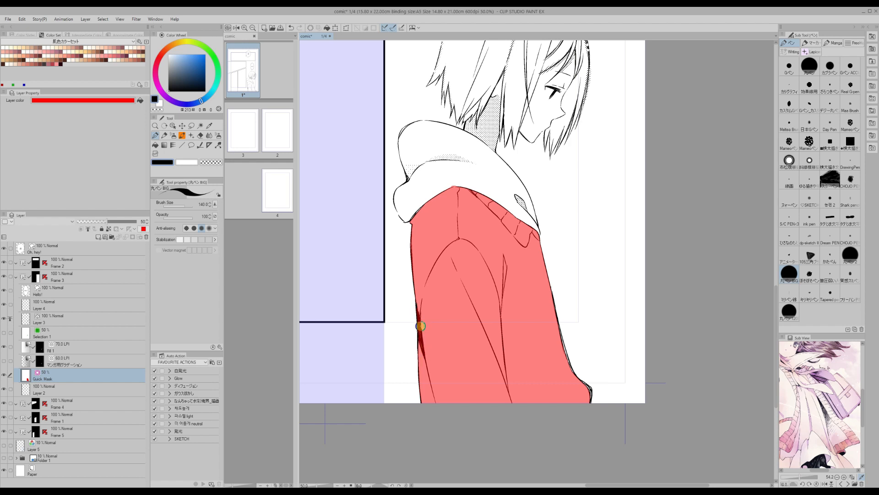
pyautogui.press('c')
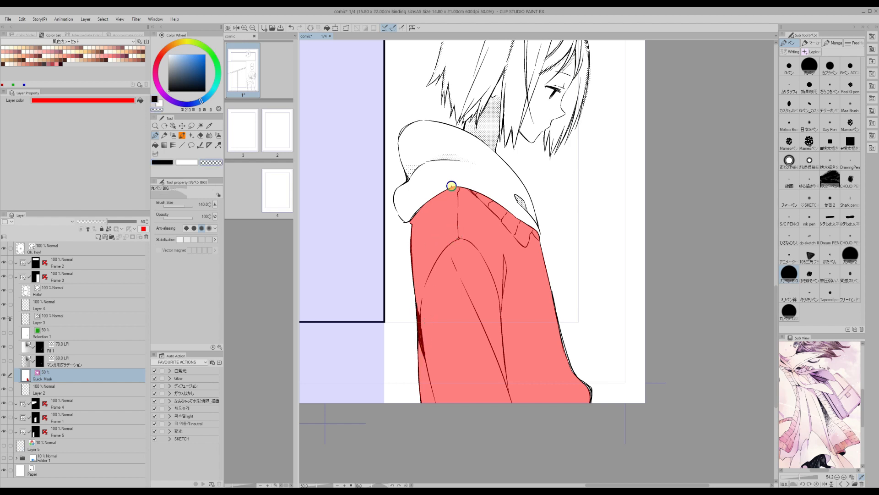
pyautogui.press('c')
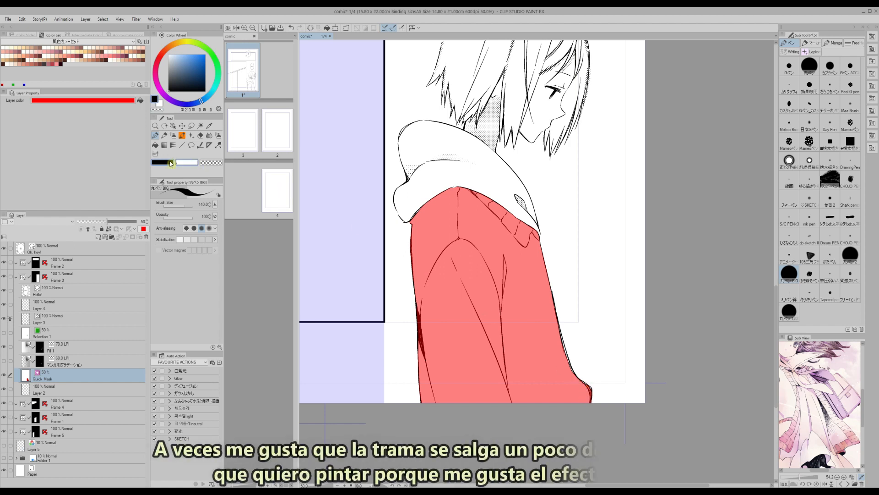
# - Extend the jacket mask slightly past the outline along the lower front edge and down the back
pyautogui.moveTo(559, 336); pyautogui.dragTo(591, 388)
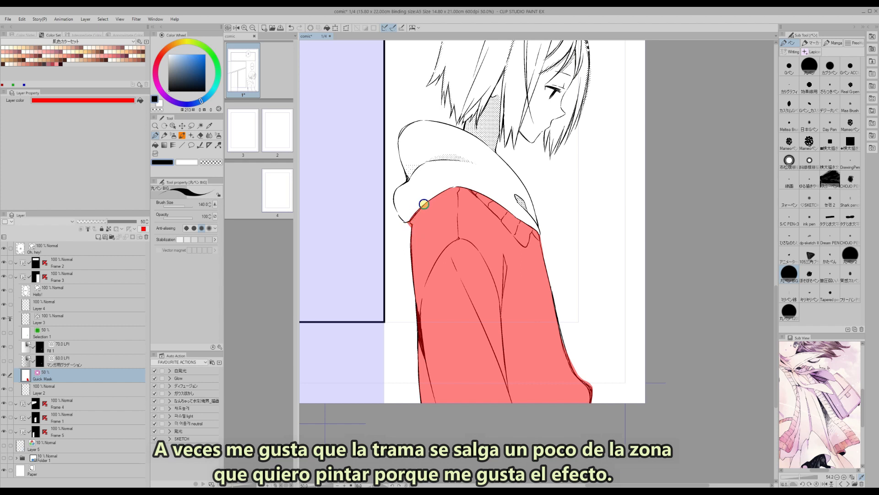
pyautogui.moveTo(413, 236); pyautogui.dragTo(422, 343)
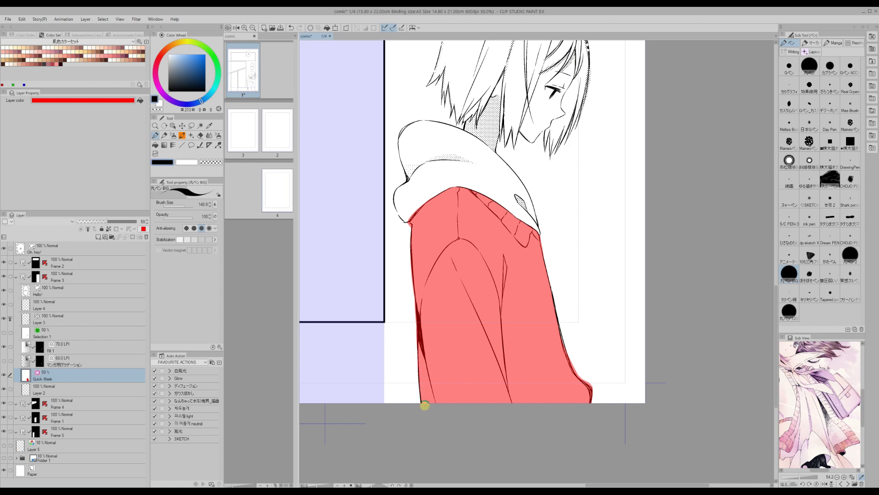
pyautogui.moveTo(419, 385)
pyautogui.mouseDown()
pyautogui.moveTo(418, 392)
pyautogui.moveTo(418, 364)
pyautogui.mouseUp()
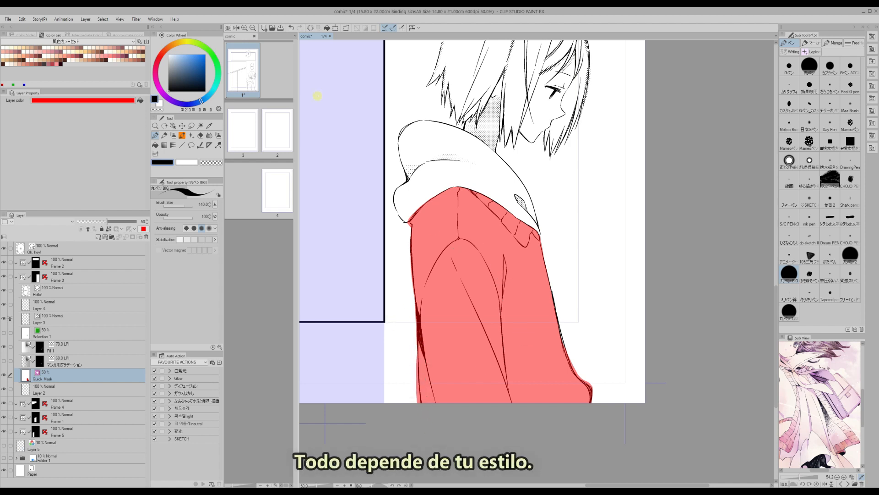
# - End the Quick Mask and convert the resulting jacket selection into a selection layer
pyautogui.hotkey('ctrl', '-')
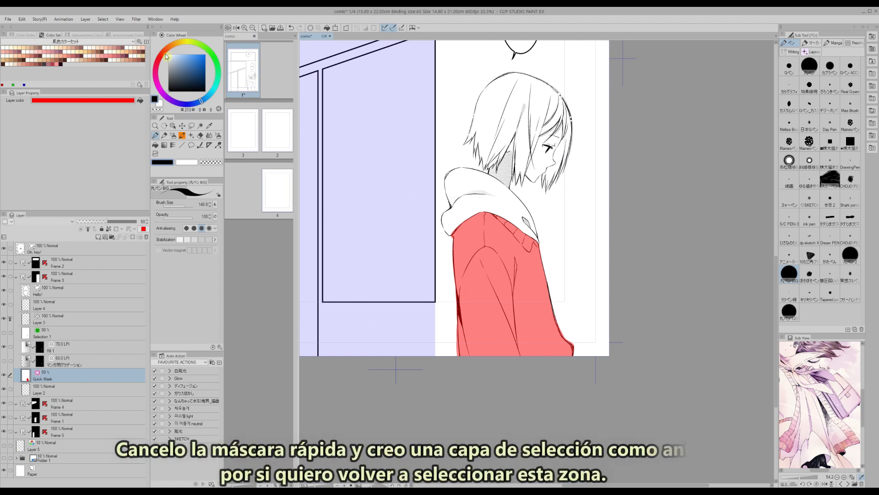
pyautogui.click(102, 19)
pyautogui.click(116, 122)
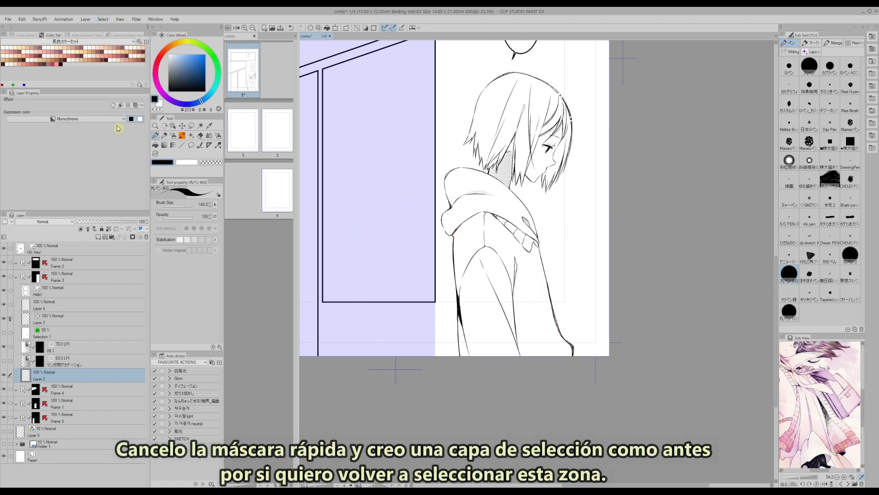
pyautogui.click(102, 19)
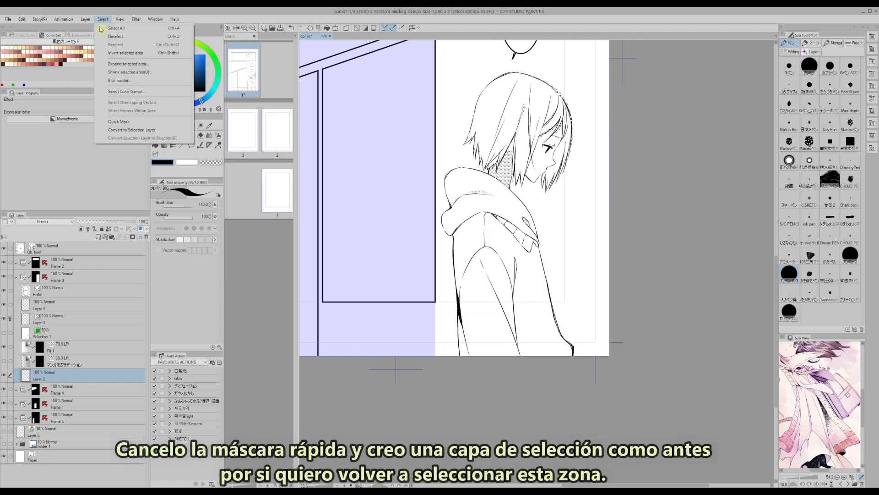
pyautogui.click(118, 130)
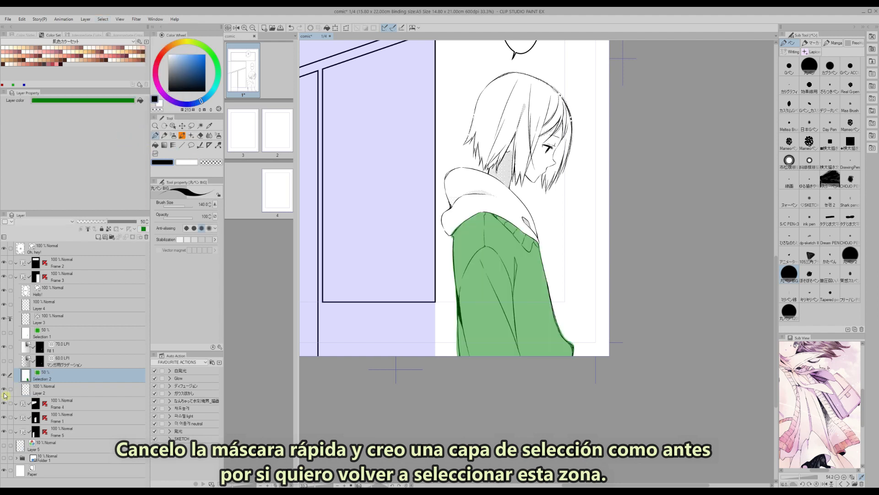
# - Load the jacket area as a selection from the Selection 2 layer, and hide that layer
pyautogui.keyDown('ctrl'); pyautogui.click(27, 378); pyautogui.keyUp('ctrl')
pyautogui.click(6, 376)
# - Apply the black manga gradient to the selected jacket, running from solid at the lower hem to lighter up past the collar
pyautogui.moveTo(572, 486); pyautogui.dragTo(575, 481)
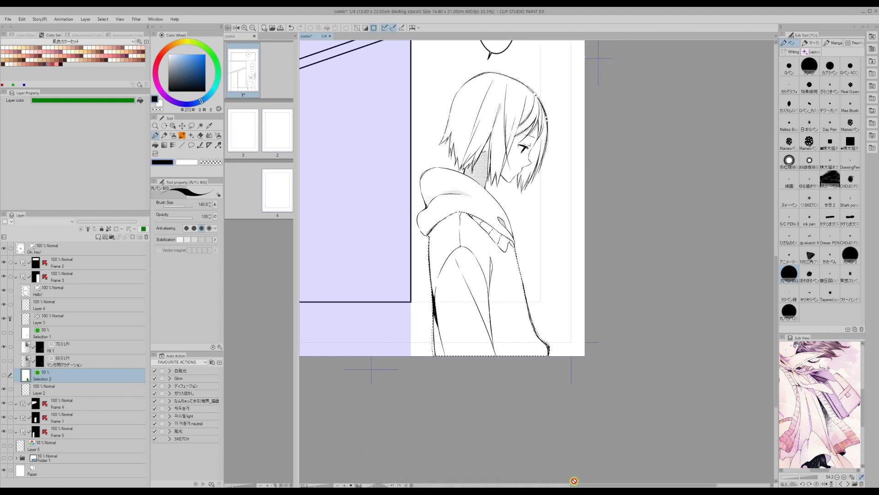
pyautogui.click(164, 145)
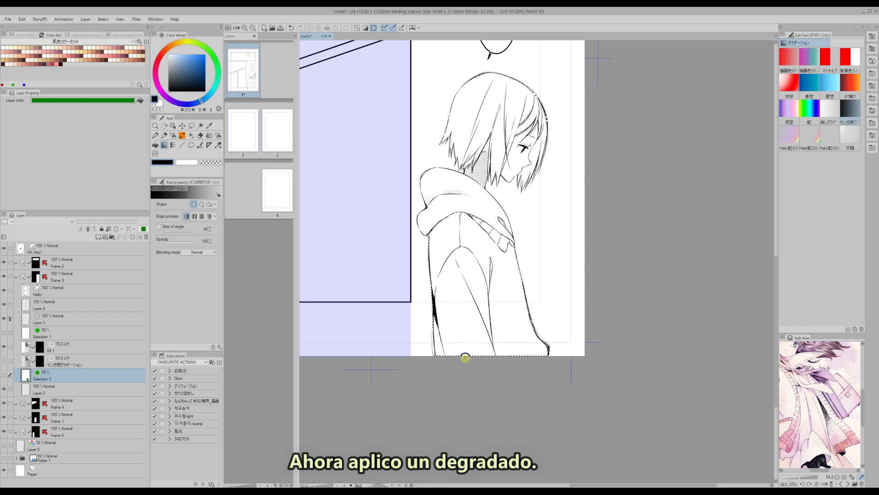
pyautogui.moveTo(466, 361); pyautogui.dragTo(447, 133)
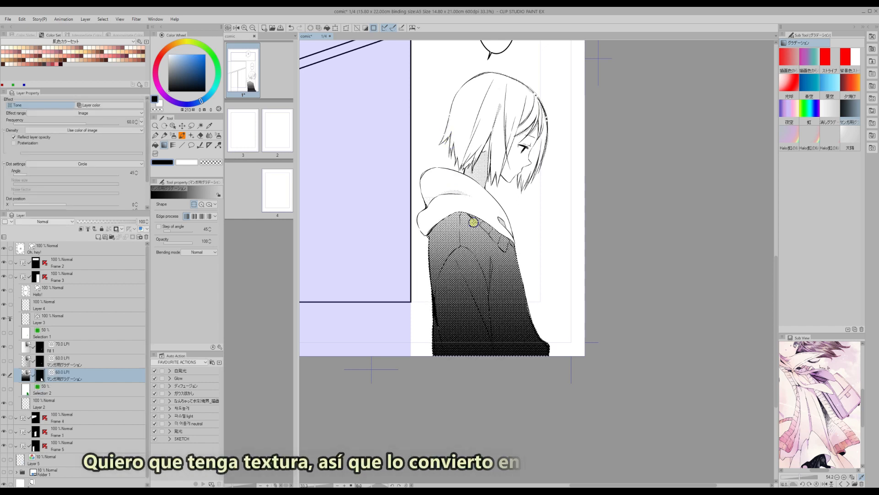
# - Change the jacket tone's dot setting to Noise with a noise size of 10, and rasterize the tone layer
pyautogui.click(87, 164)
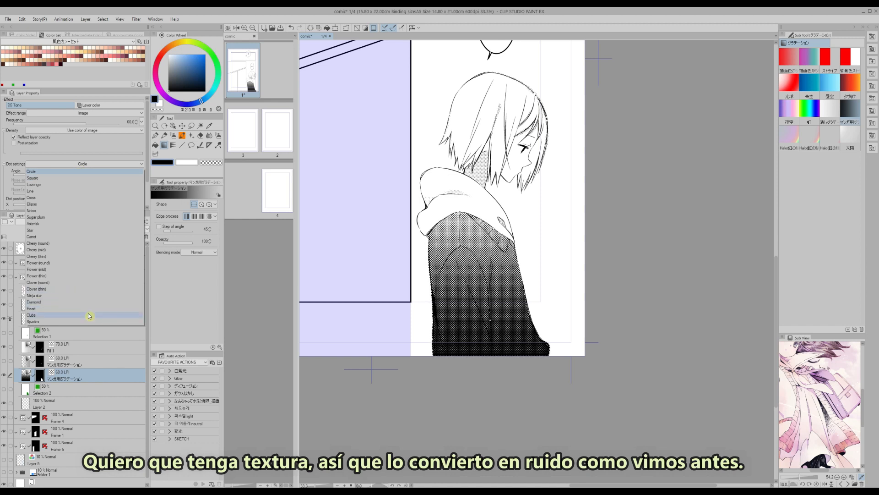
pyautogui.click(32, 211)
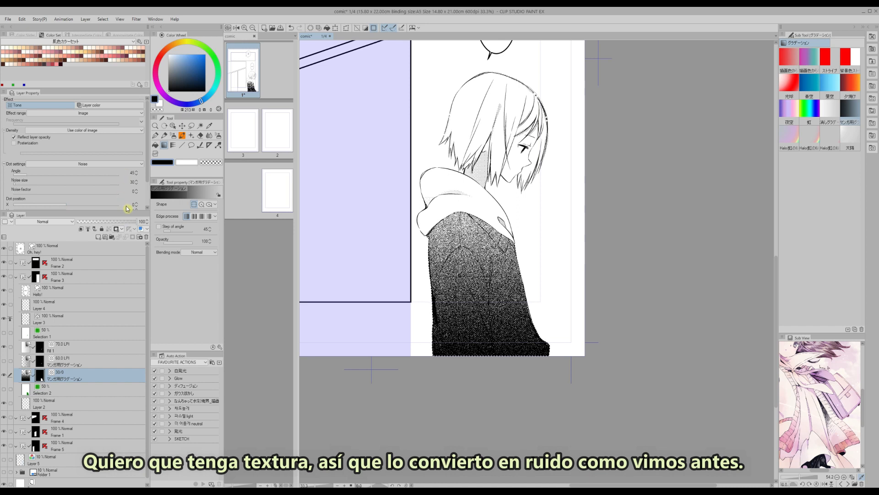
pyautogui.click(131, 182)
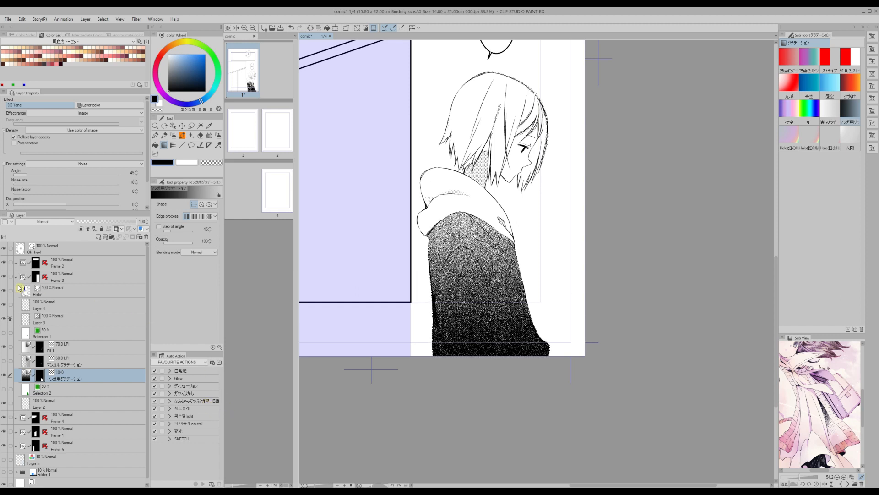
pyautogui.rightClick(80, 378)
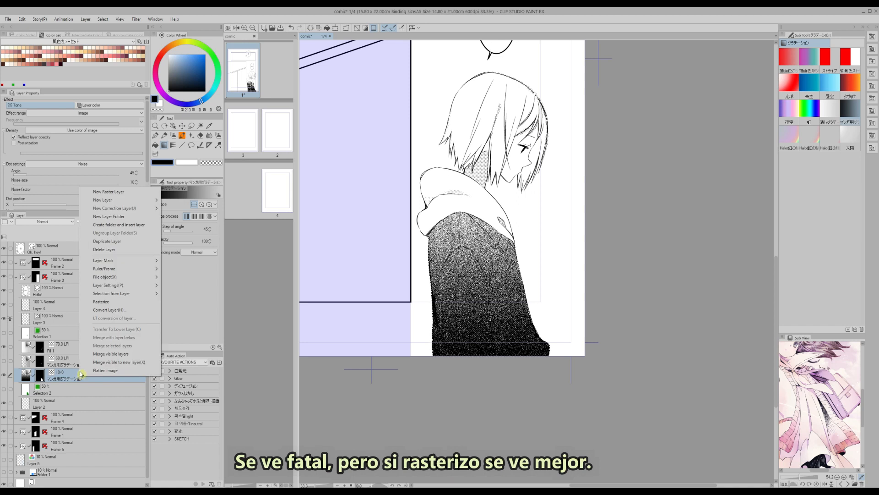
pyautogui.click(101, 308)
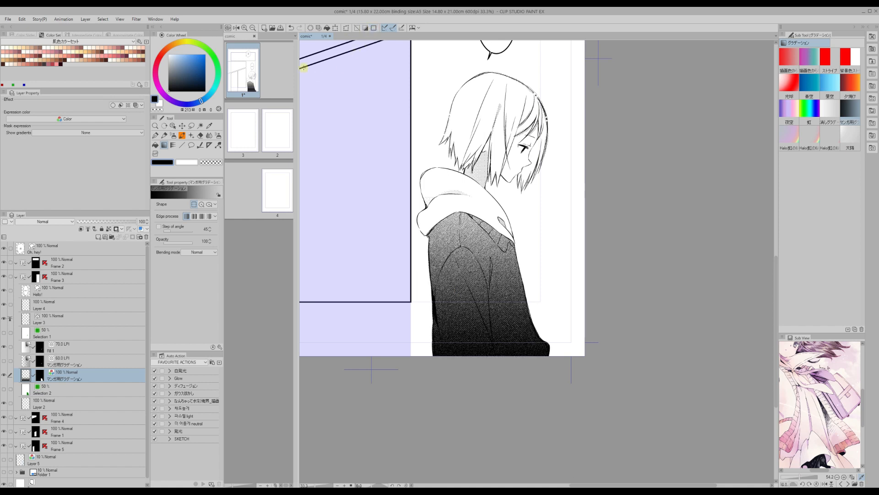
# - Hide the rasterized jacket tone layer and create a new raster layer above it
pyautogui.click(252, 29)
pyautogui.click(252, 29)
pyautogui.click(245, 29)
pyautogui.click(245, 28)
pyautogui.click(245, 28)
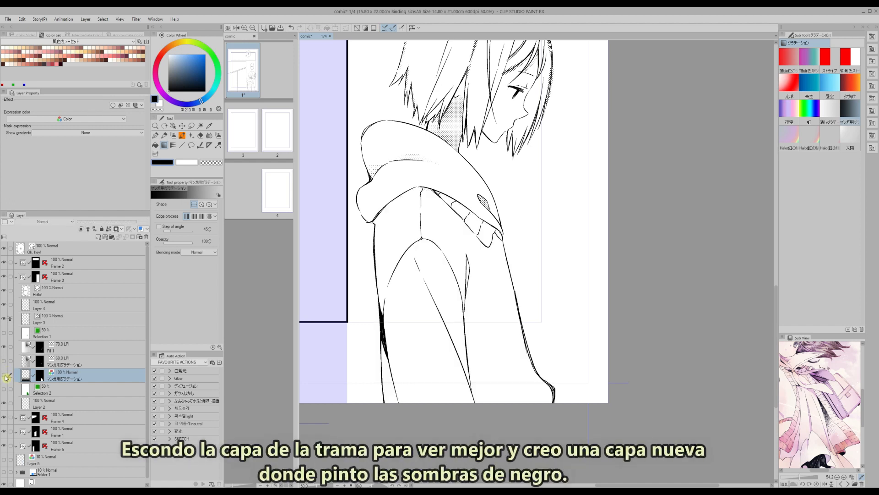
pyautogui.click(156, 136)
pyautogui.click(103, 20)
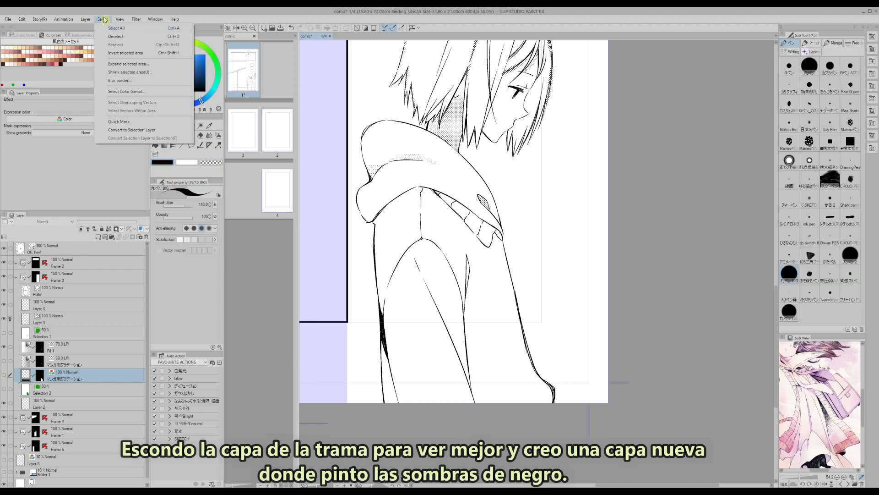
pyautogui.click(103, 19)
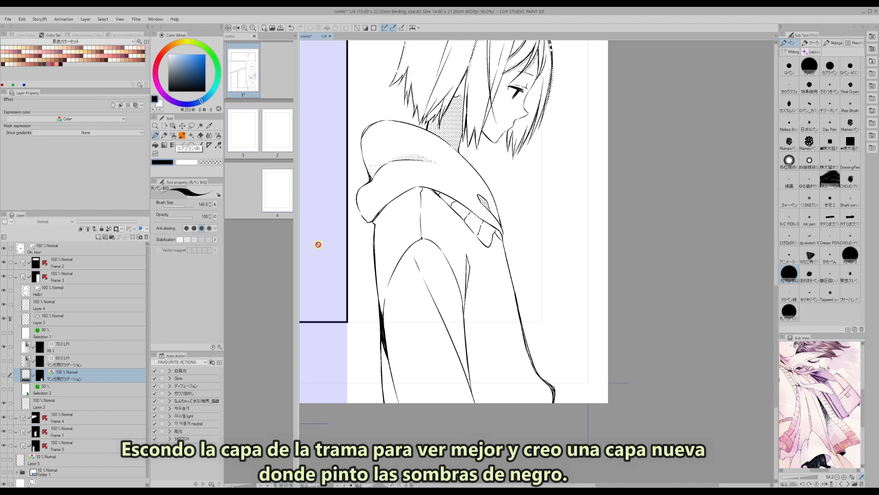
pyautogui.click(98, 238)
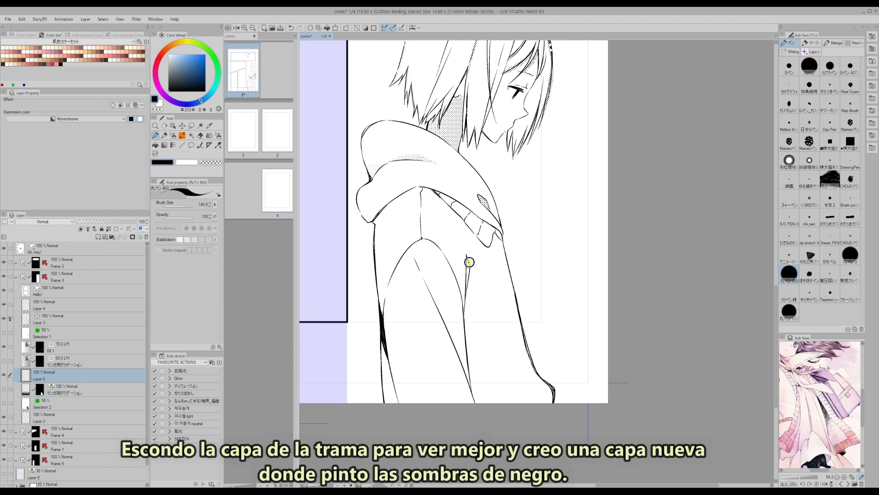
# - Paint black shadows on the jacket's upper front fold and lower back edge, erasing the excess with transparent colour
pyautogui.moveTo(466, 258)
pyautogui.mouseDown()
pyautogui.moveTo(465, 291)
pyautogui.moveTo(467, 261)
pyautogui.moveTo(466, 273)
pyautogui.mouseUp()
pyautogui.moveTo(380, 338); pyautogui.dragTo(387, 397)
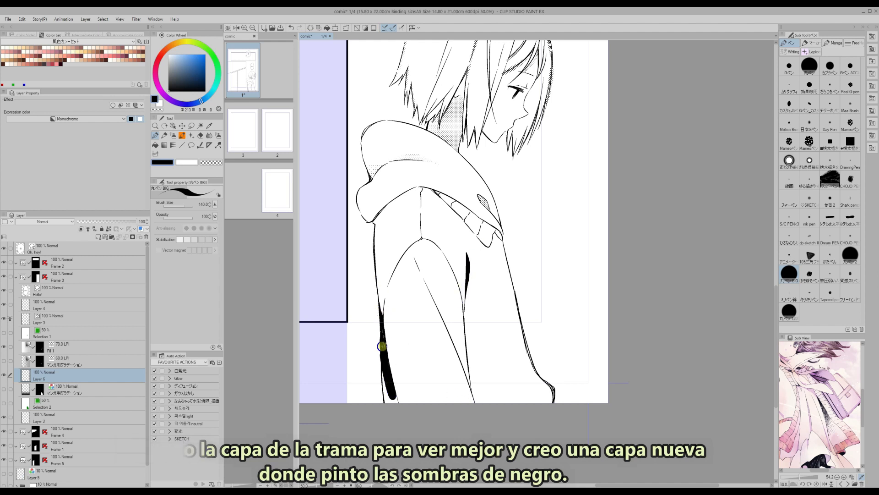
pyautogui.press('c')
pyautogui.moveTo(374, 356); pyautogui.dragTo(379, 366)
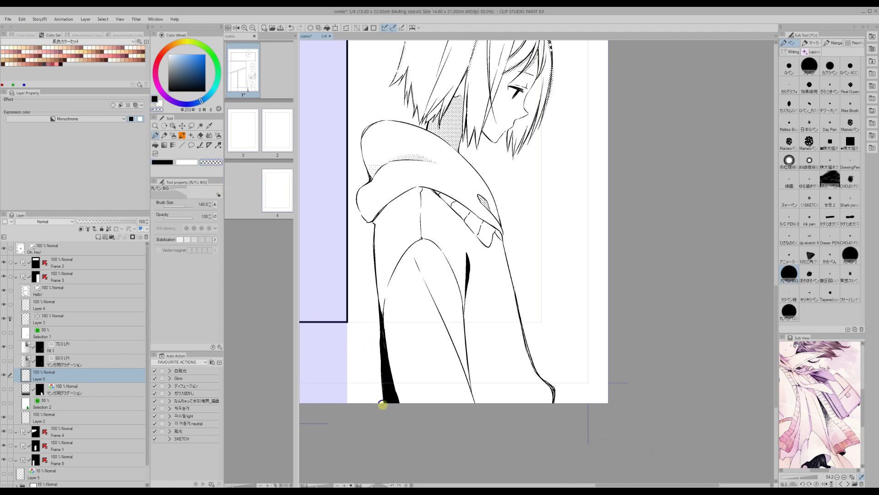
# - Outline a shadow on the jacket beneath the hood's lower edge with the black pen and fill it solid
pyautogui.click(169, 164)
pyautogui.moveTo(412, 193); pyautogui.dragTo(446, 207)
pyautogui.click(809, 65)
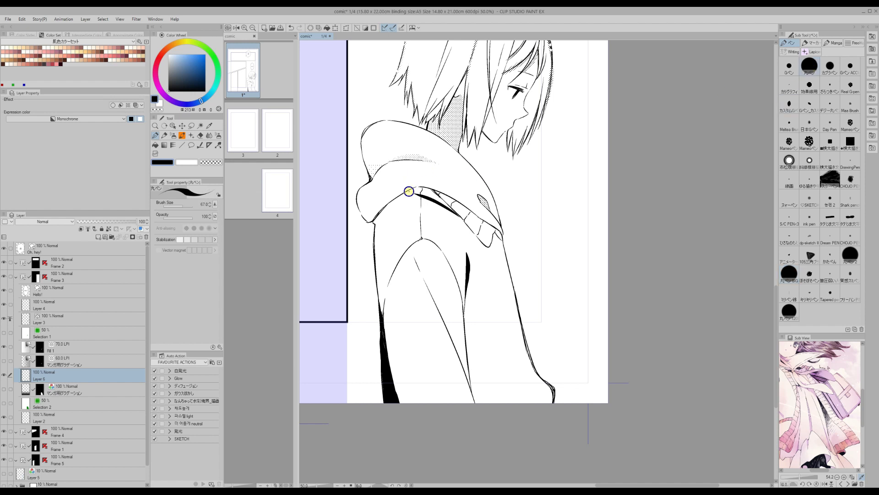
pyautogui.click(156, 146)
pyautogui.click(428, 191)
# - Outline a V-notched shadow across the jacket's lower front with the pen and fill it solid black
pyautogui.click(157, 136)
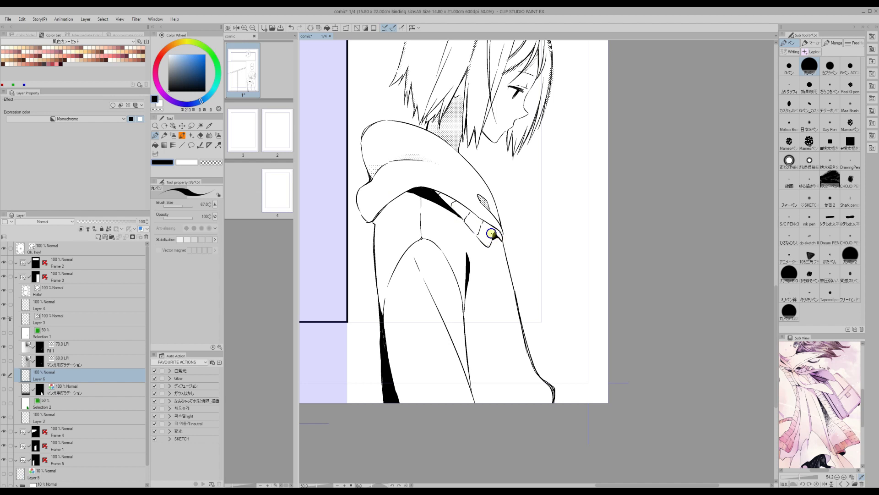
pyautogui.moveTo(514, 290)
pyautogui.mouseDown()
pyautogui.moveTo(472, 342)
pyautogui.moveTo(466, 320)
pyautogui.moveTo(474, 343)
pyautogui.mouseUp()
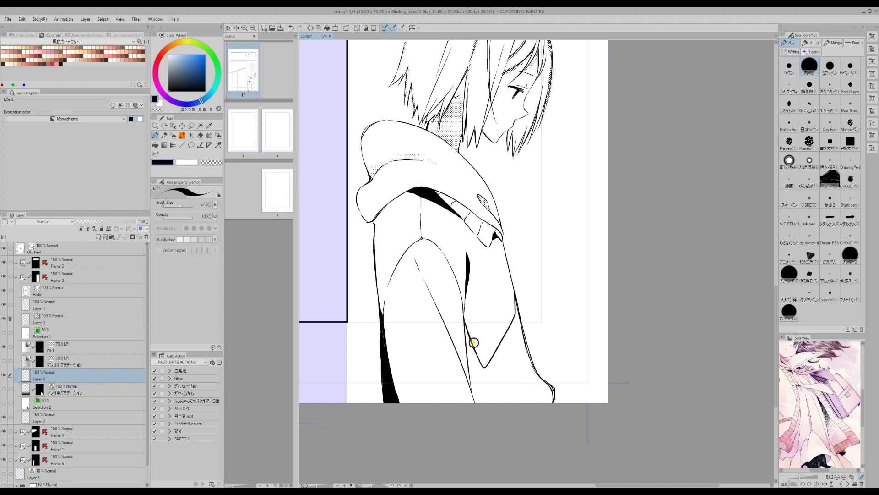
pyautogui.click(155, 146)
pyautogui.click(504, 379)
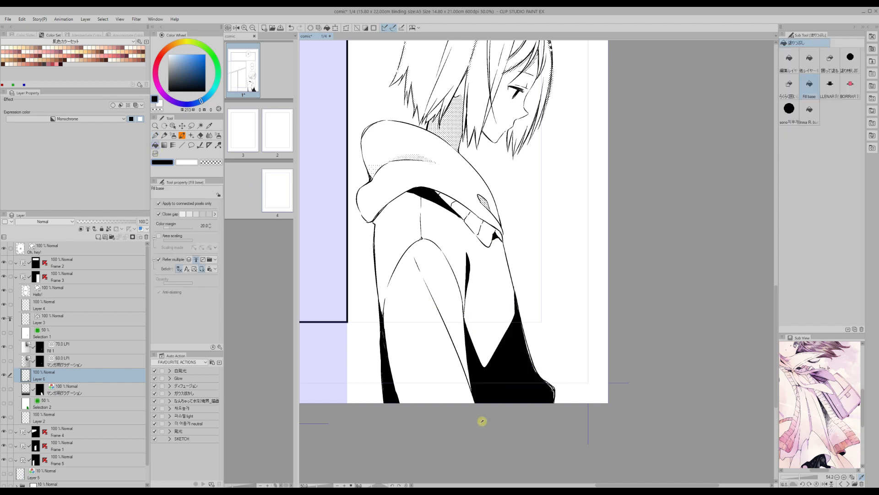
# - Paint a tapered black shadow along the upper sleeve fold, and show the jacket tone layer again
pyautogui.click(157, 136)
pyautogui.moveTo(436, 305)
pyautogui.mouseDown()
pyautogui.moveTo(413, 252)
pyautogui.moveTo(433, 297)
pyautogui.mouseUp()
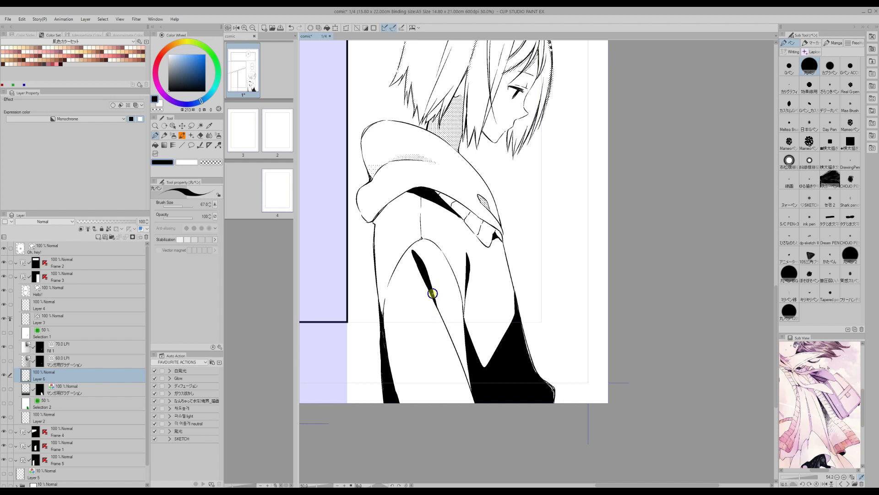
pyautogui.click(4, 390)
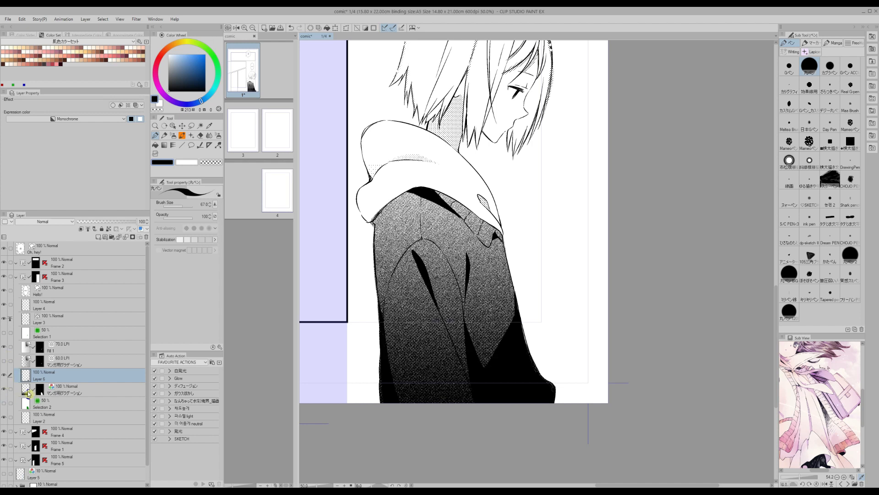
pyautogui.click(258, 28)
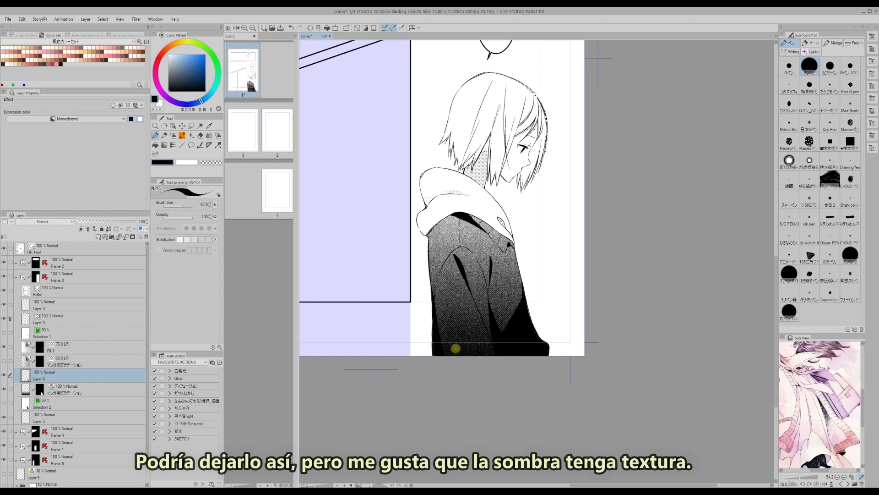
# - Create a selection from the painted shadows on Layer 6, and hide that layer
pyautogui.rightClick(87, 376)
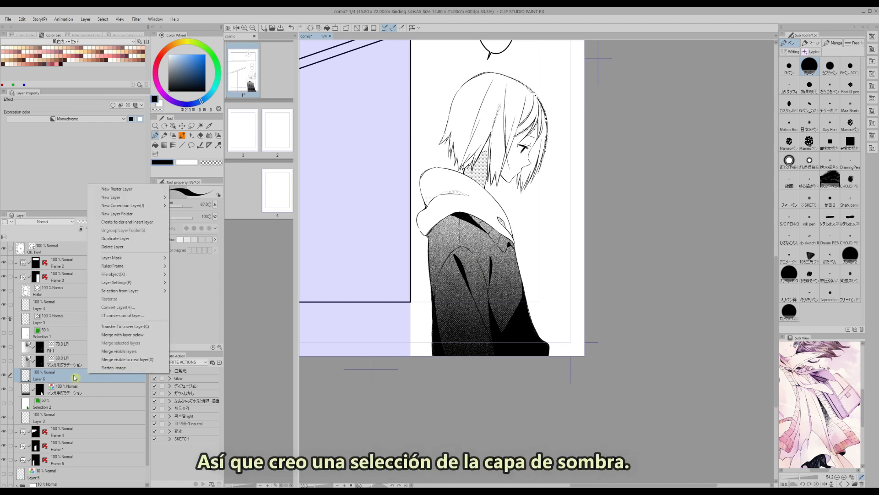
pyautogui.moveTo(110, 294)
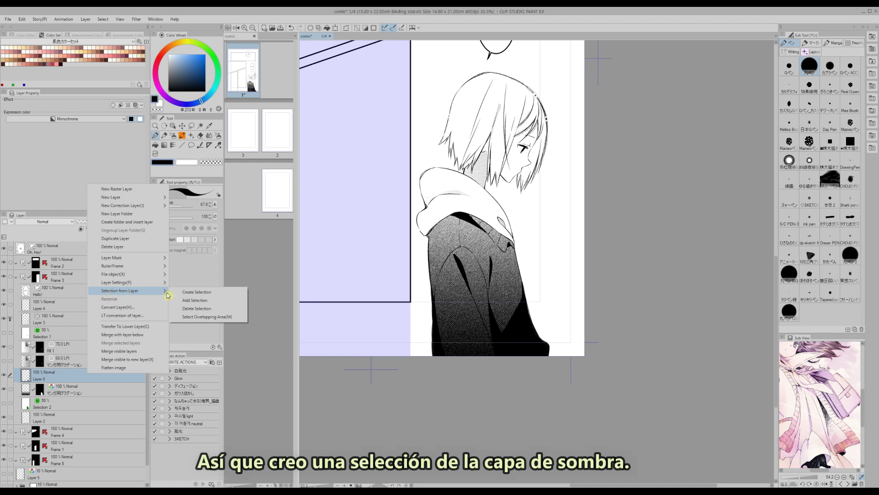
pyautogui.click(192, 292)
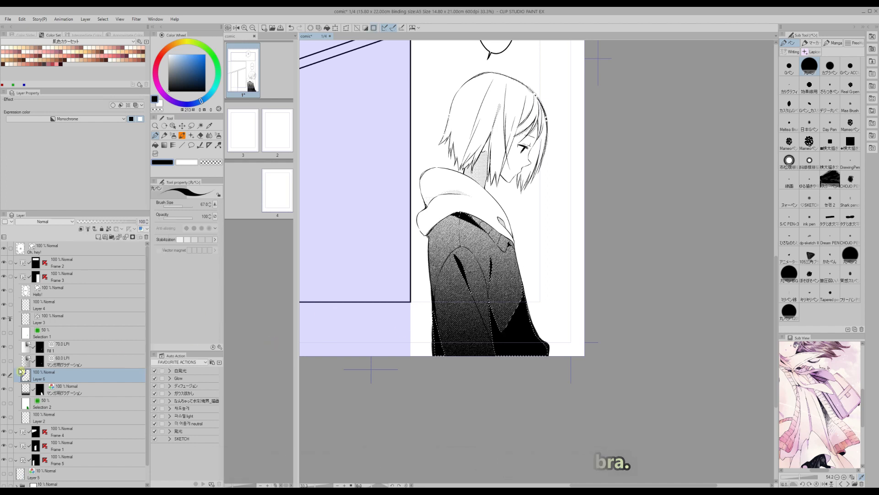
pyautogui.click(4, 374)
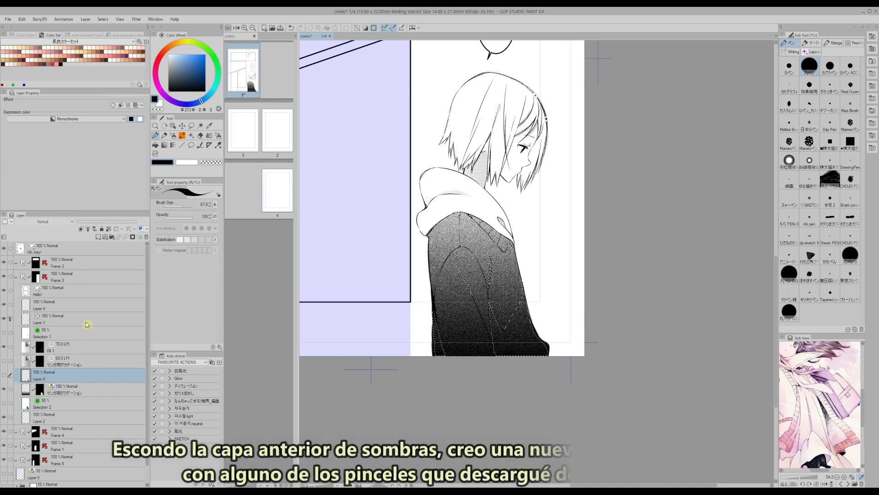
# - Create a new raster layer above Layer 6 and choose the hatching 2 brush with black
pyautogui.click(99, 237)
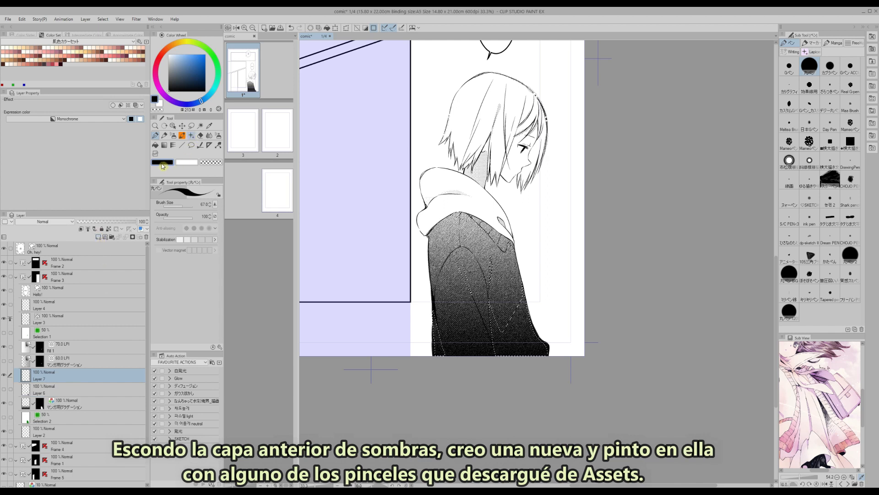
pyautogui.press('b')
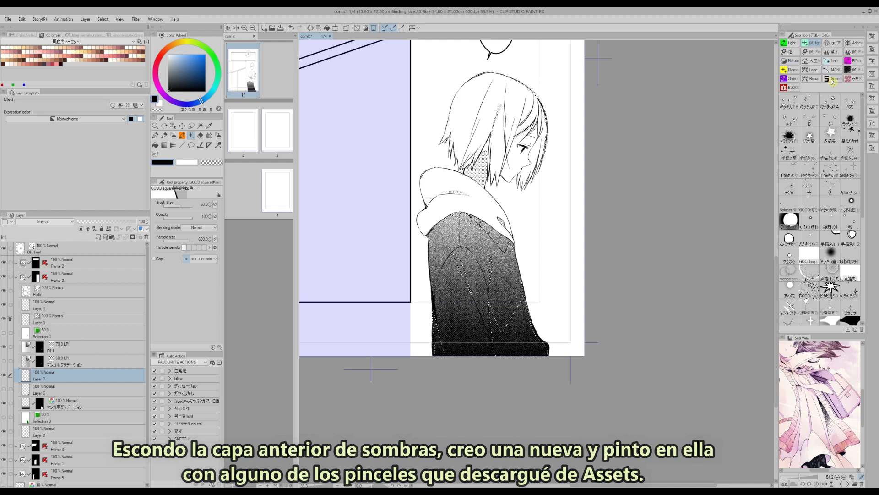
pyautogui.click(855, 69)
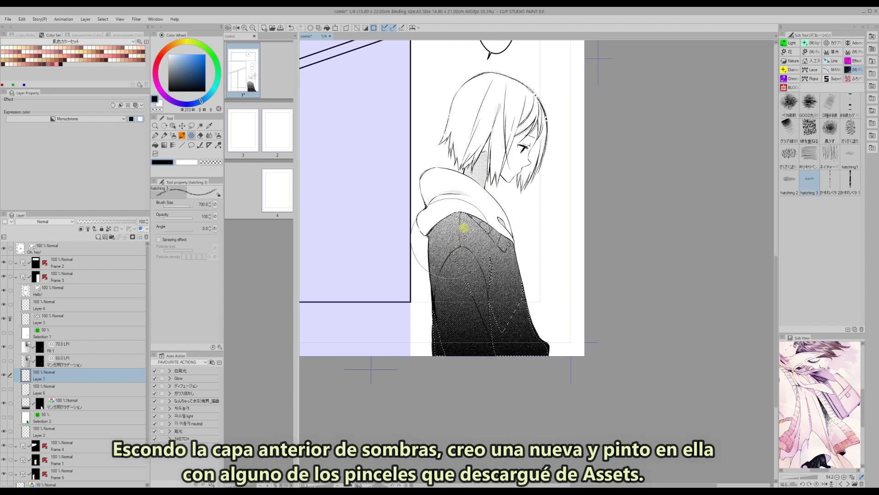
pyautogui.click(789, 186)
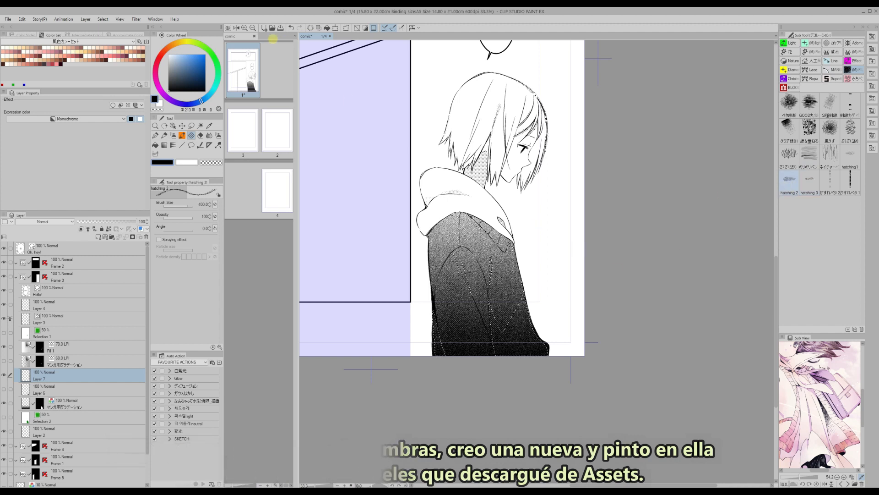
# - Hatch the sleeve-fold shadow inside the selection with hatching 2, hiding the jacket tone layer and the selection border
pyautogui.click(245, 29)
pyautogui.moveTo(428, 274); pyautogui.dragTo(413, 293)
pyautogui.click(4, 403)
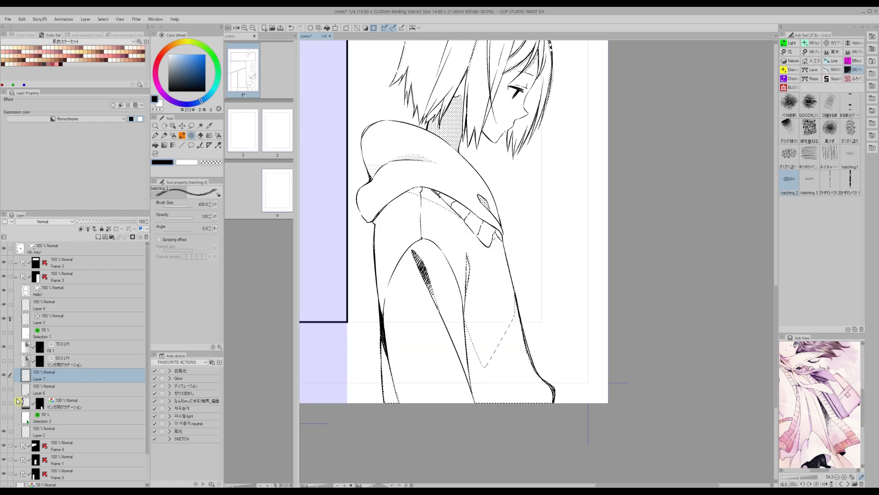
pyautogui.moveTo(427, 243)
pyautogui.mouseDown()
pyautogui.moveTo(410, 304)
pyautogui.moveTo(425, 320)
pyautogui.mouseUp()
pyautogui.click(373, 28)
pyautogui.moveTo(436, 284); pyautogui.dragTo(432, 345)
# - Hatch the selected shadows on the front fold, beneath the hood and across the jacket's lower front
pyautogui.moveTo(482, 249); pyautogui.dragTo(481, 314)
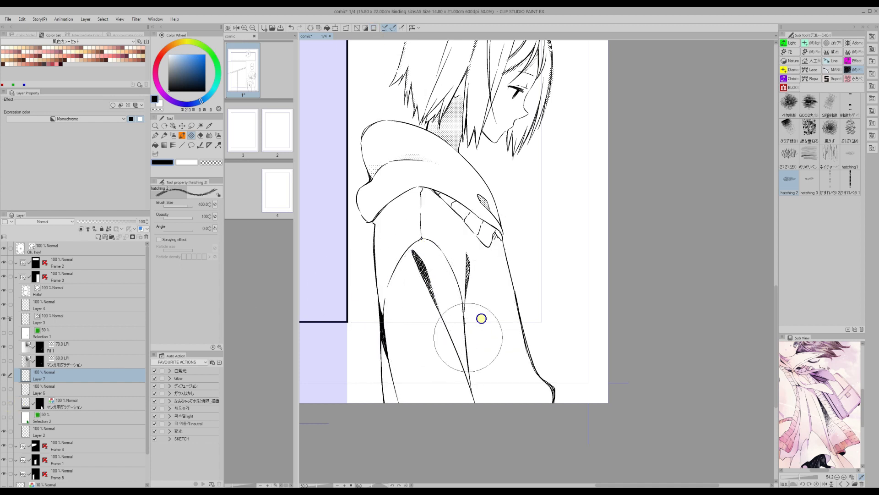
pyautogui.moveTo(442, 201)
pyautogui.mouseDown()
pyautogui.moveTo(426, 184)
pyautogui.moveTo(403, 212)
pyautogui.moveTo(461, 220)
pyautogui.mouseUp()
pyautogui.moveTo(517, 316)
pyautogui.mouseDown()
pyautogui.moveTo(471, 384)
pyautogui.moveTo(508, 349)
pyautogui.moveTo(487, 388)
pyautogui.moveTo(519, 409)
pyautogui.moveTo(472, 432)
pyautogui.mouseUp()
pyautogui.moveTo(467, 372); pyautogui.dragTo(467, 329)
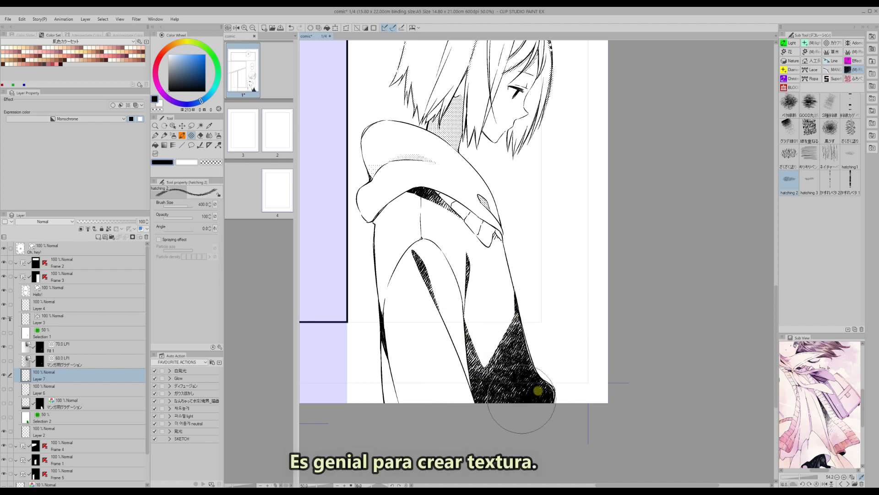
# - Hatch the shadow along the jacket's lower back edge, and show the jacket tone layer again
pyautogui.moveTo(397, 356)
pyautogui.mouseDown()
pyautogui.moveTo(386, 436)
pyautogui.moveTo(396, 391)
pyautogui.moveTo(412, 425)
pyautogui.mouseUp()
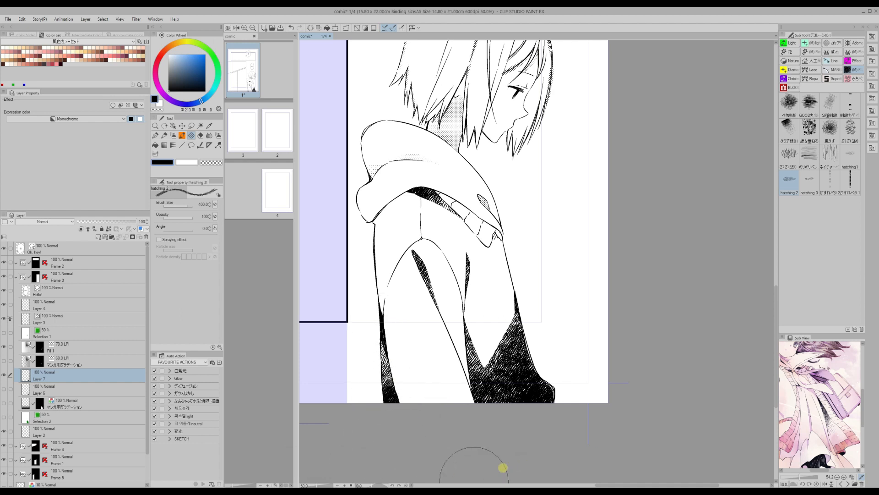
pyautogui.click(5, 405)
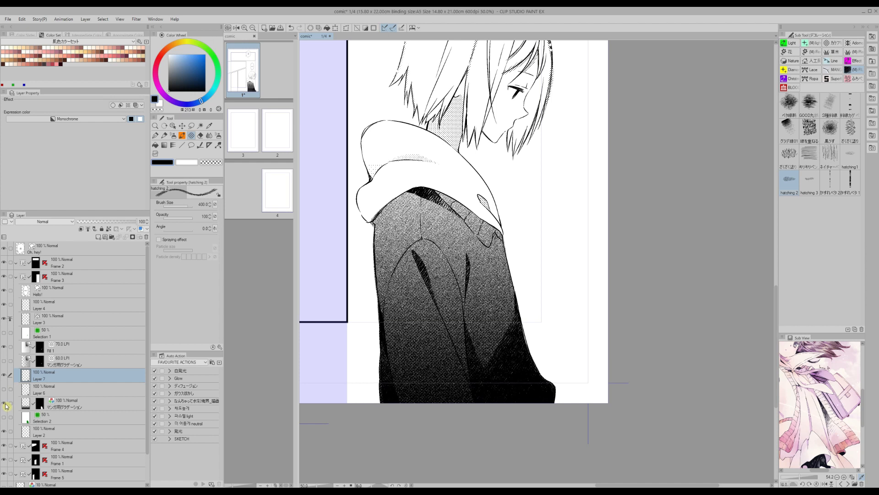
pyautogui.click(253, 28)
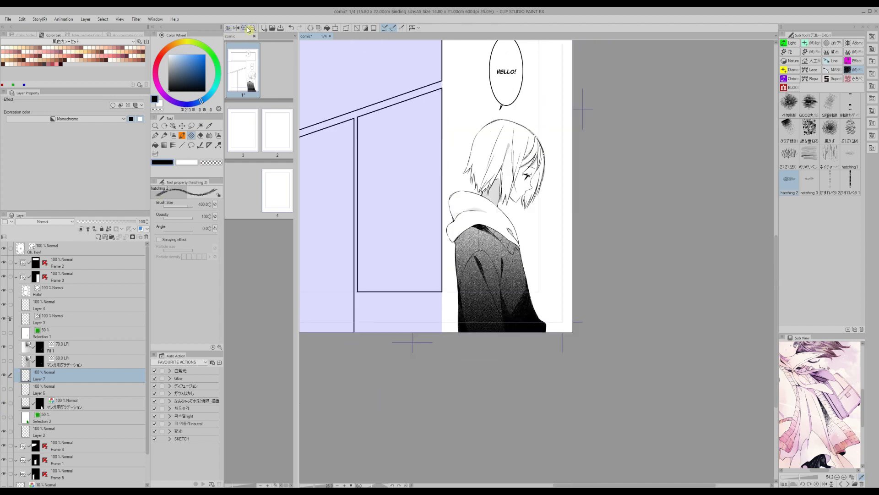
# - Soften the hatched shadow along the jacket's lower back edge with a speckled spray brush in transparent colour, and return to black
pyautogui.click(245, 28)
pyautogui.click(245, 27)
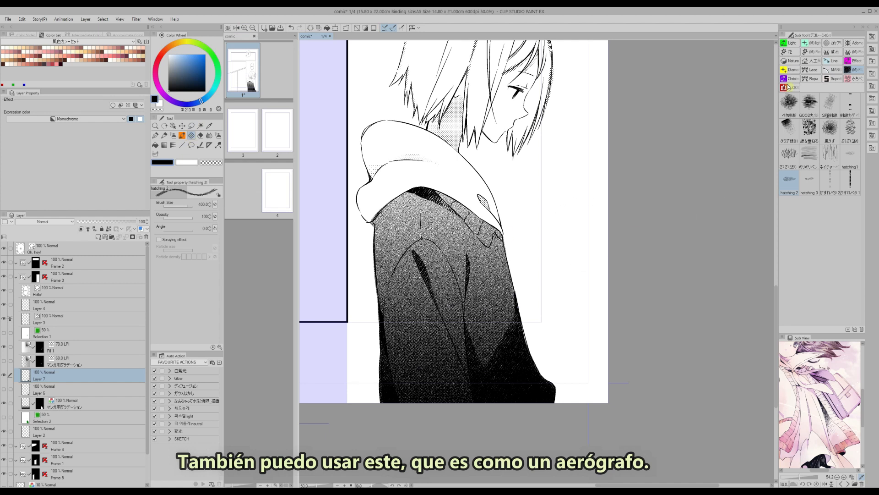
pyautogui.click(826, 43)
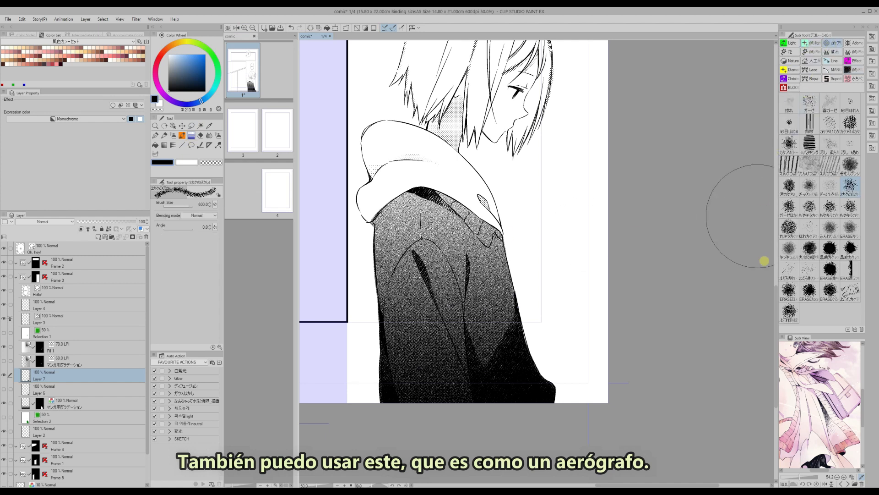
pyautogui.click(788, 273)
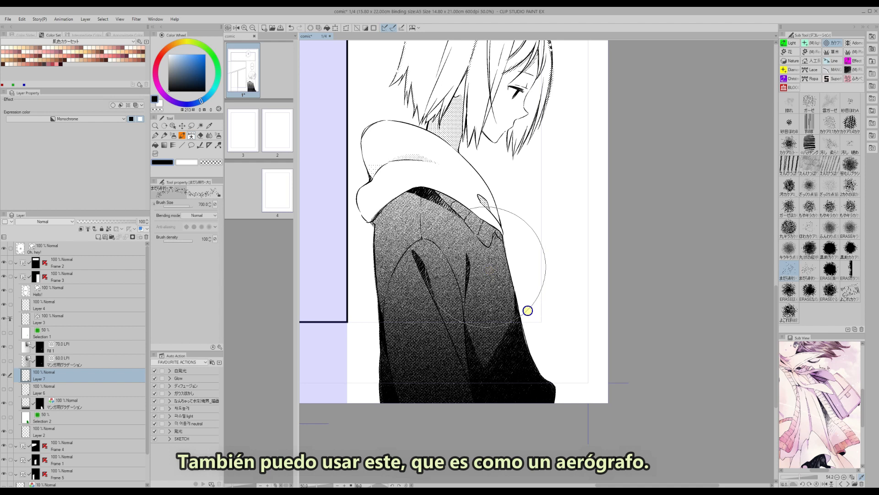
pyautogui.click(209, 163)
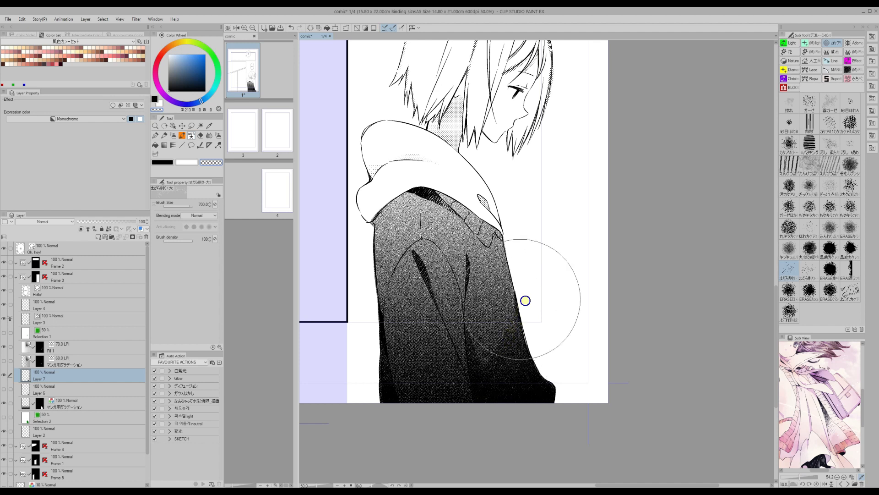
pyautogui.press('c')
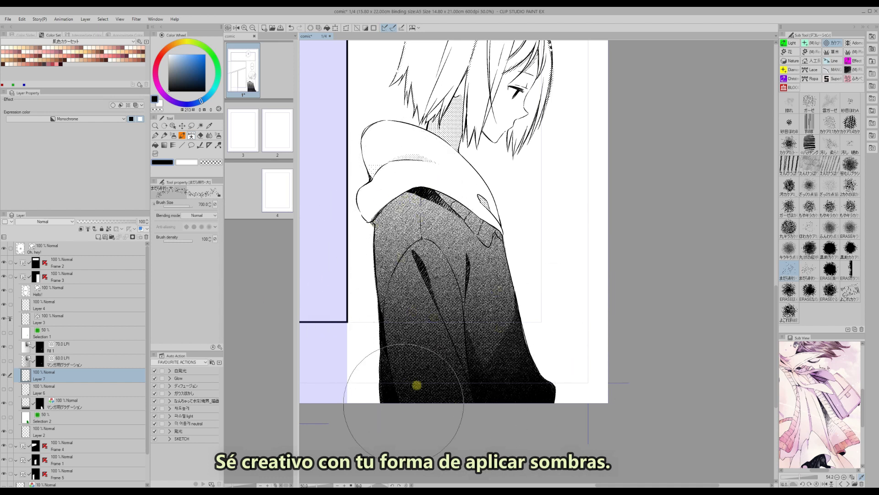
pyautogui.click(255, 31)
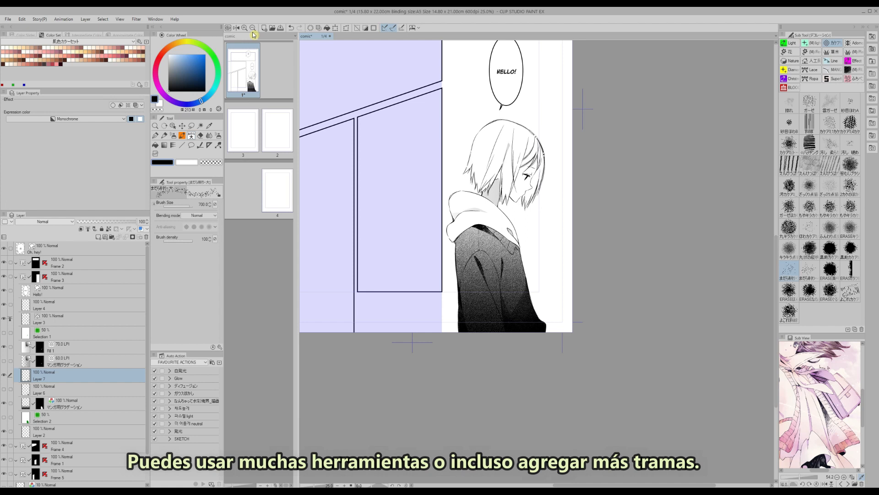
# - Hide Layer 7 and add a simple circle tone layer for the jacket shadows with frequency 70 and density 20%
pyautogui.click(6, 376)
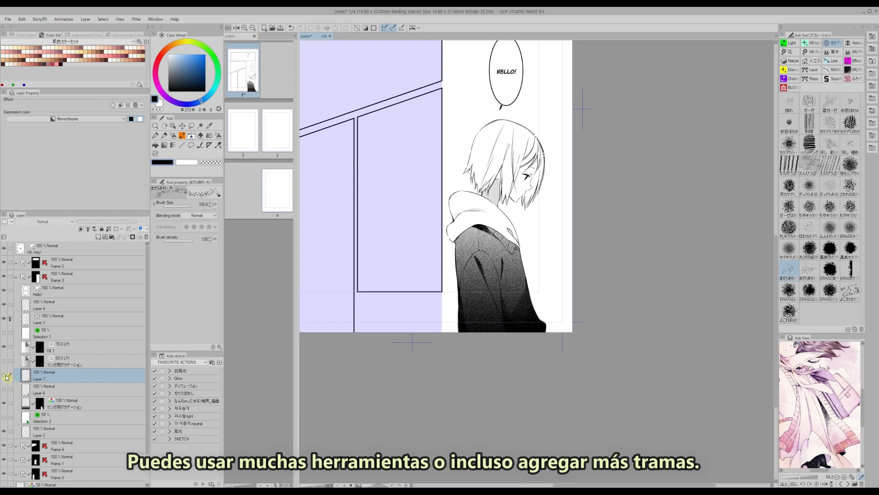
pyautogui.click(86, 19)
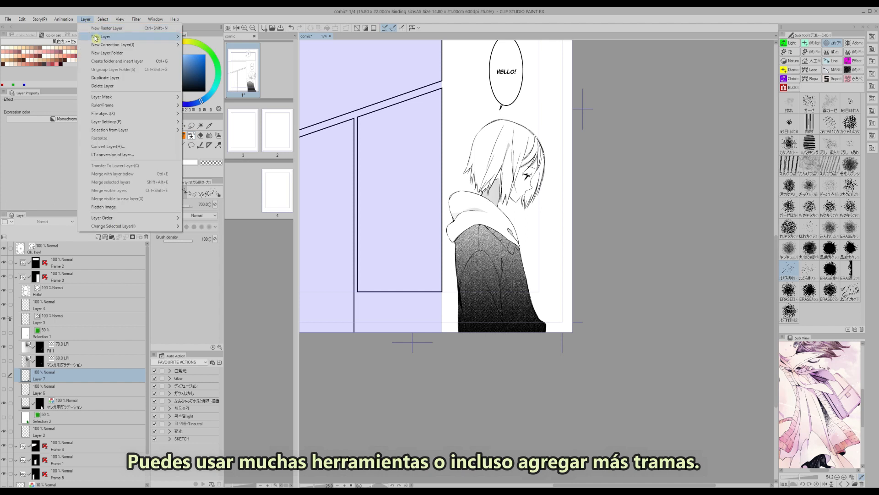
pyautogui.moveTo(114, 36)
pyautogui.click(207, 73)
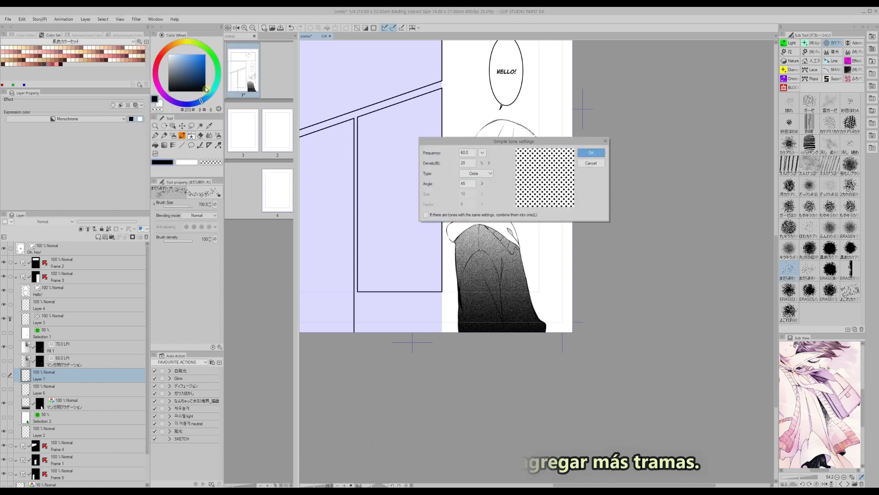
pyautogui.write('7')
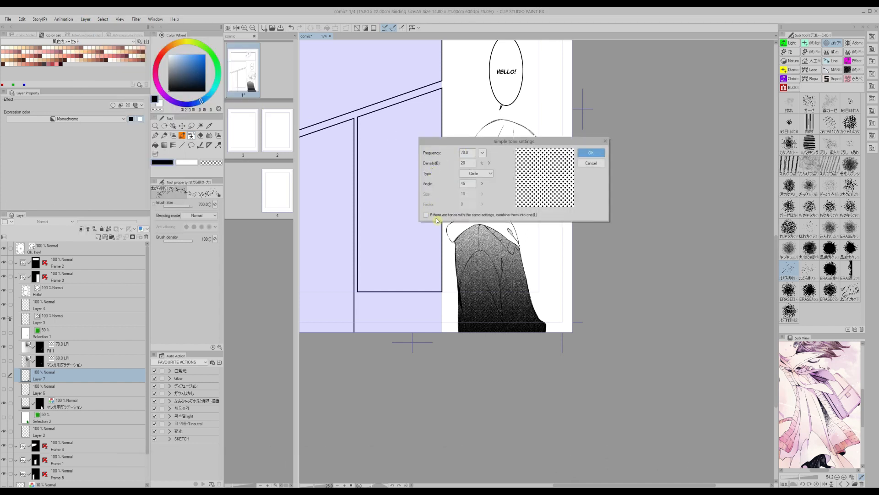
pyautogui.press('Return')
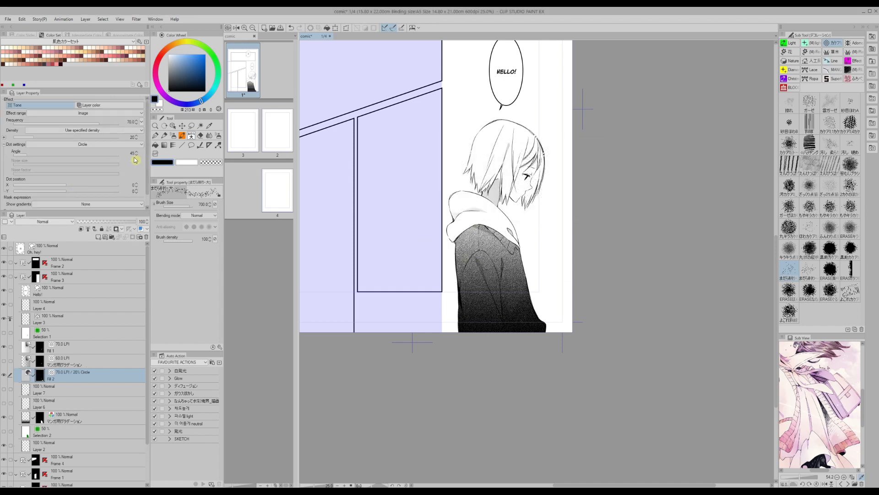
# - Set the jacket shadow tone's density to 40
pyautogui.click(132, 139)
pyautogui.write('40')
pyautogui.press('Return')
pyautogui.click(245, 28)
pyautogui.click(244, 27)
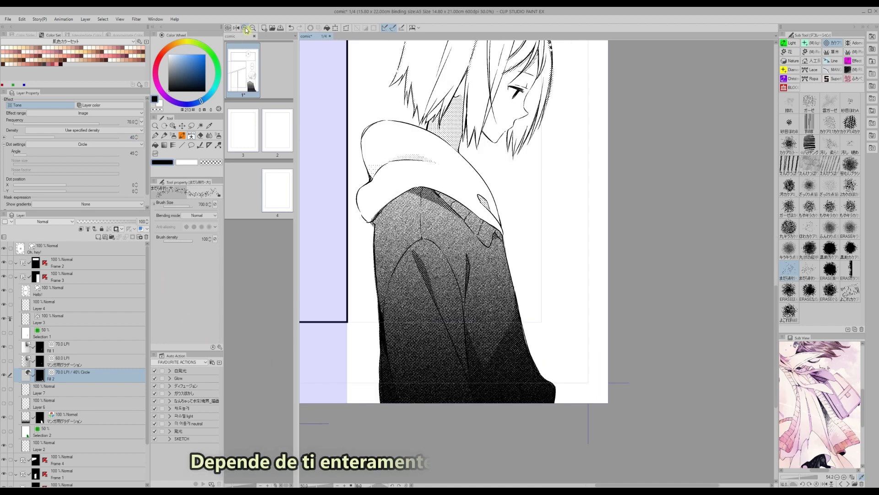
# - Hide the Fill 2 dot tone and show the hatched shadows of Layer 7 again
pyautogui.moveTo(777, 375)
pyautogui.mouseDown()
pyautogui.moveTo(777, 349)
pyautogui.moveTo(775, 375)
pyautogui.mouseUp()
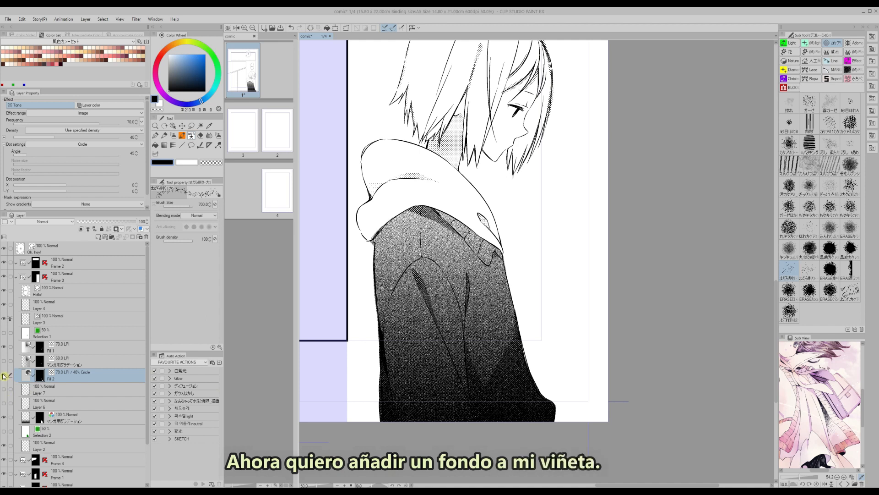
pyautogui.click(4, 390)
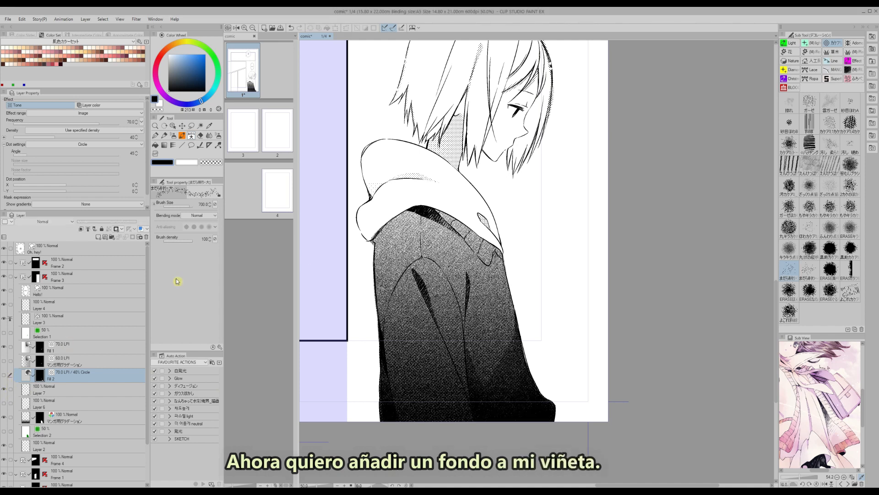
pyautogui.click(253, 29)
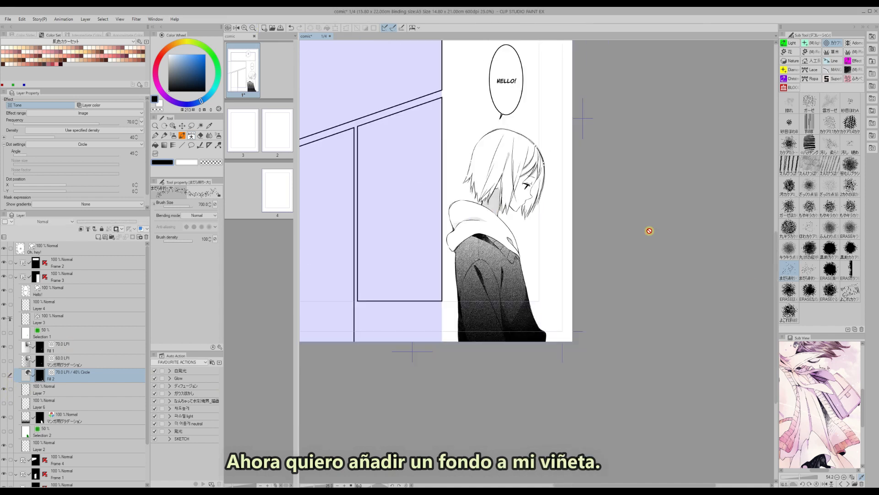
pyautogui.scroll(3, 776, 279)
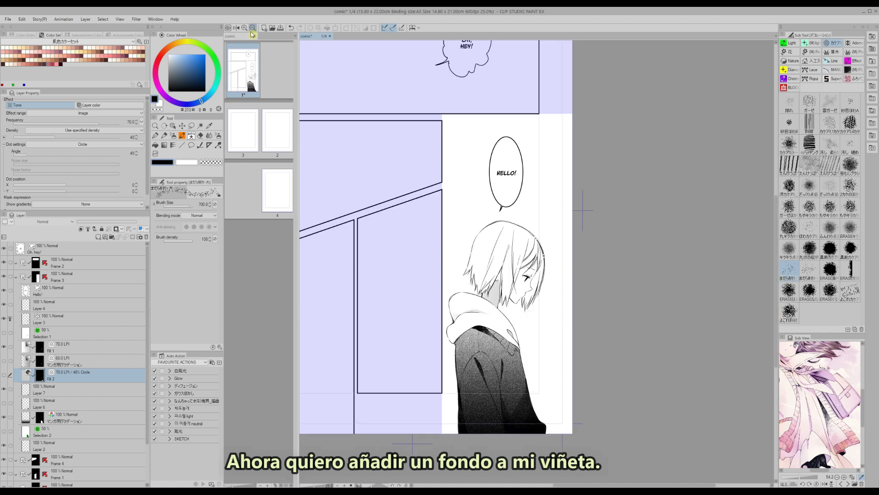
pyautogui.click(252, 31)
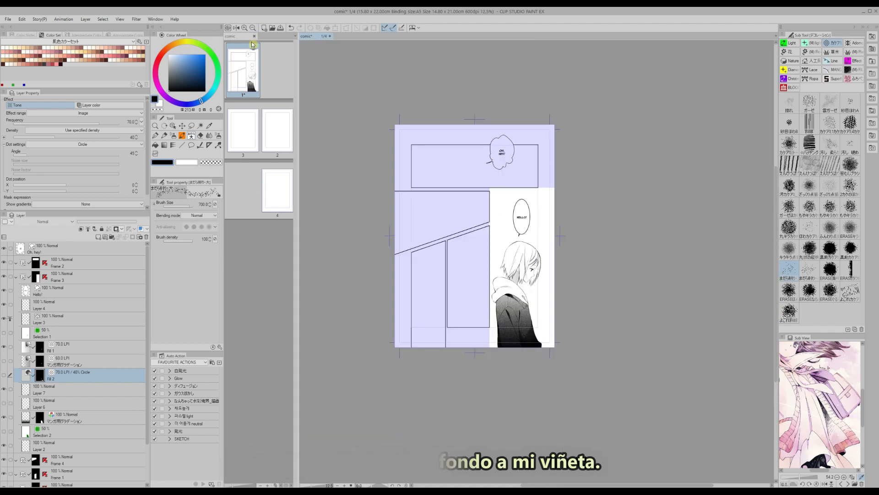
# - Place a half-page cloudy sky image from the Manga > Background > Nature materials into the character's panel
pyautogui.click(872, 111)
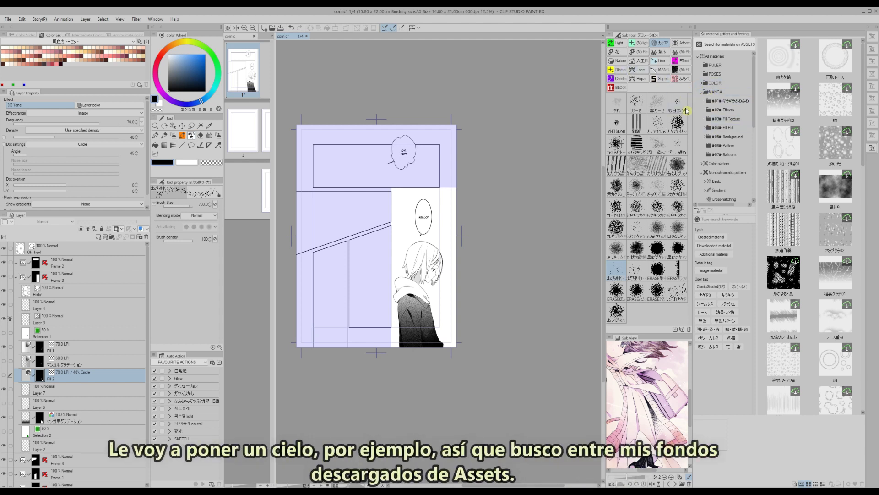
pyautogui.click(705, 137)
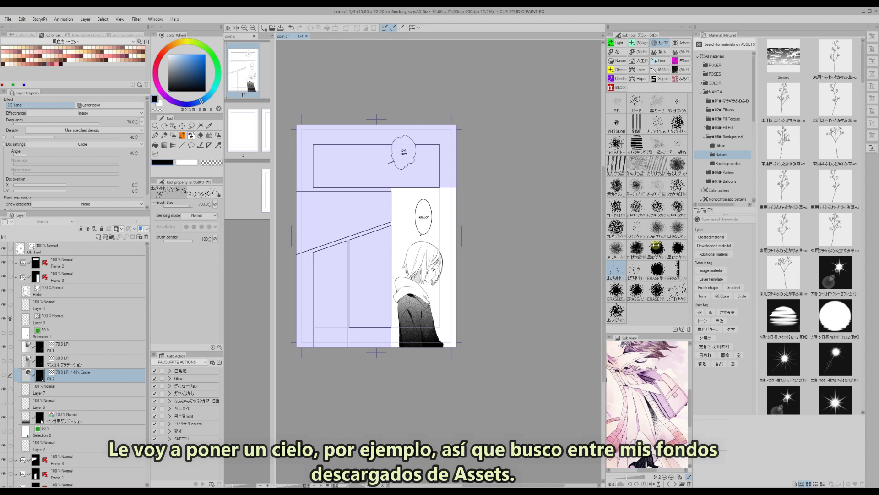
pyautogui.moveTo(865, 69); pyautogui.dragTo(866, 132)
pyautogui.scroll(-1, 791, 176)
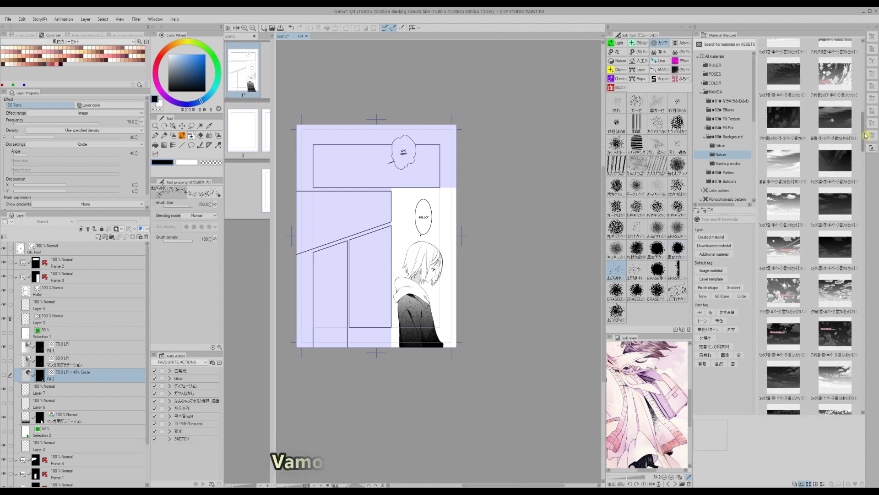
pyautogui.click(784, 140)
pyautogui.click(780, 185)
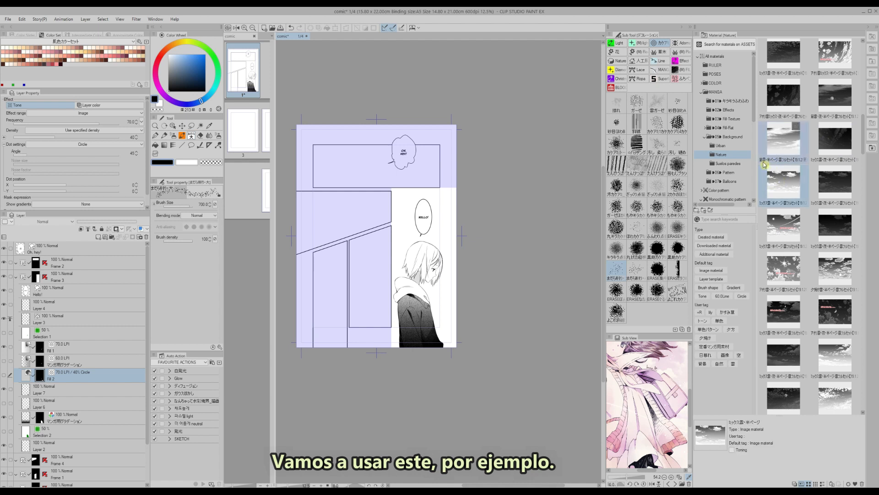
pyautogui.moveTo(781, 184); pyautogui.dragTo(421, 248)
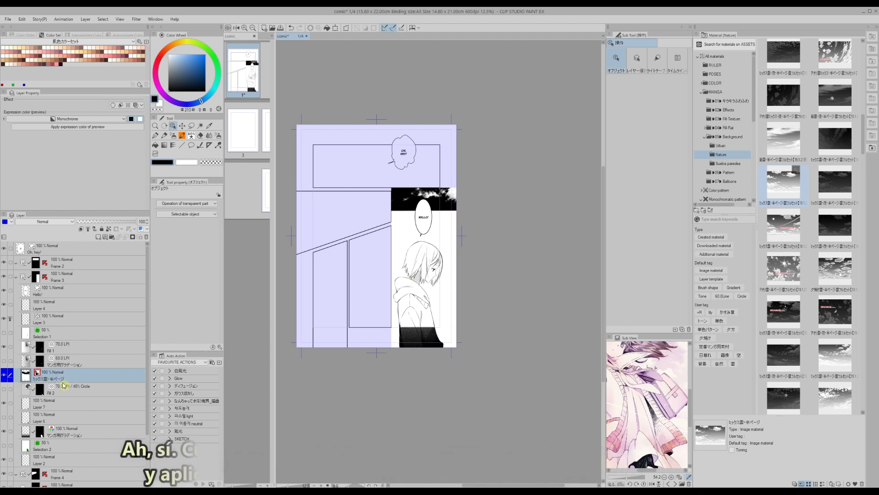
# - Change the sky layer's expression color to Gray, comparing it once with Monochrome
pyautogui.click(66, 120)
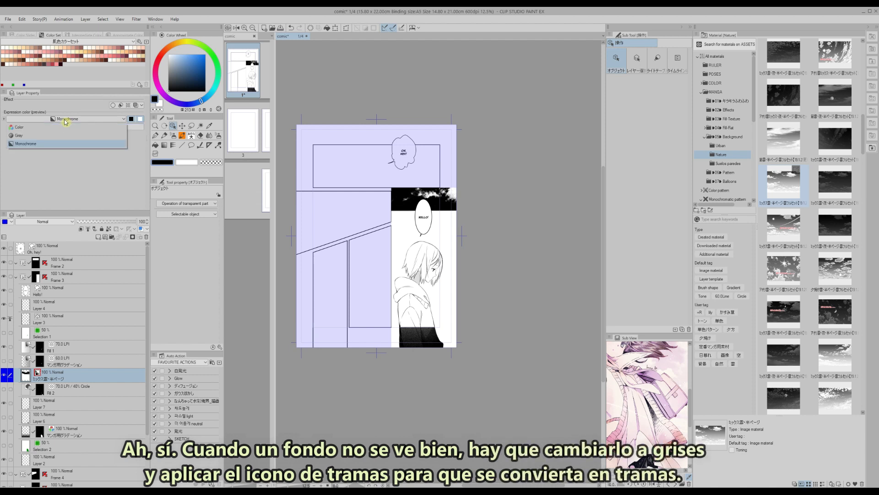
pyautogui.click(21, 136)
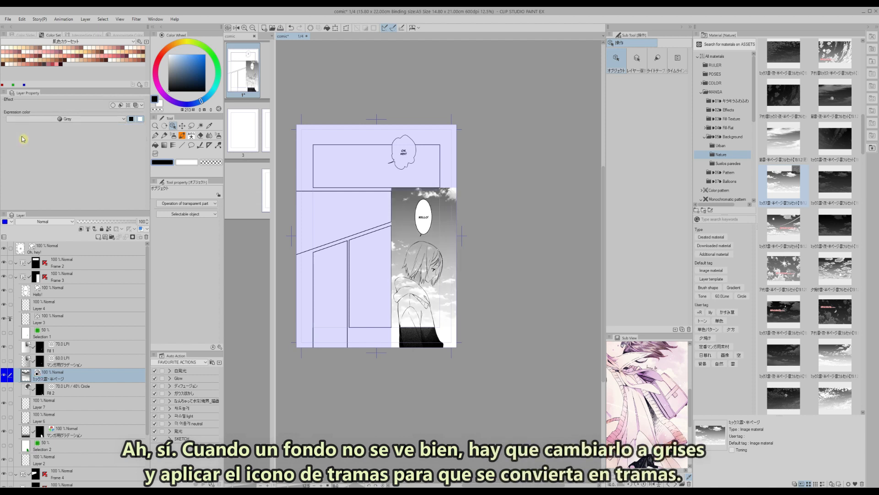
pyautogui.click(72, 120)
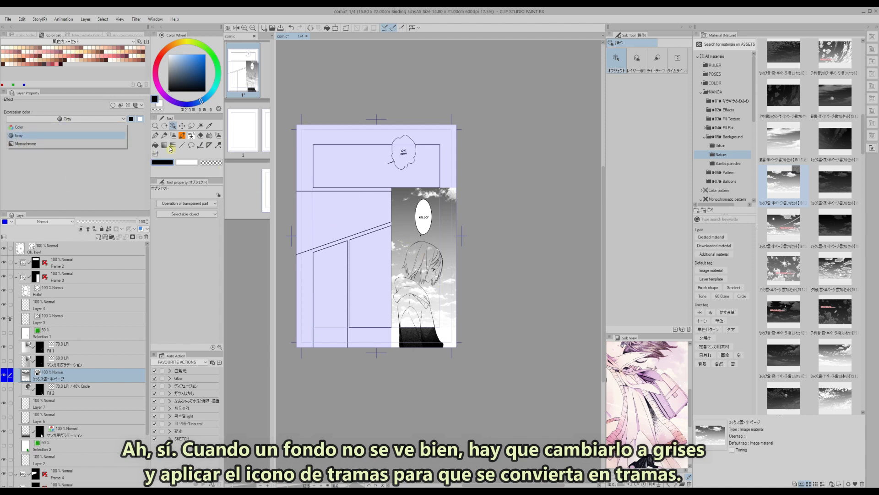
pyautogui.click(41, 144)
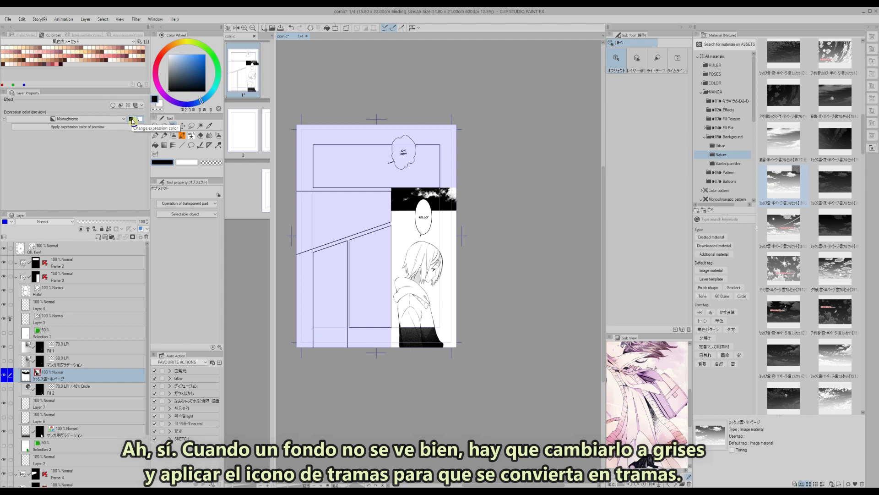
pyautogui.click(91, 120)
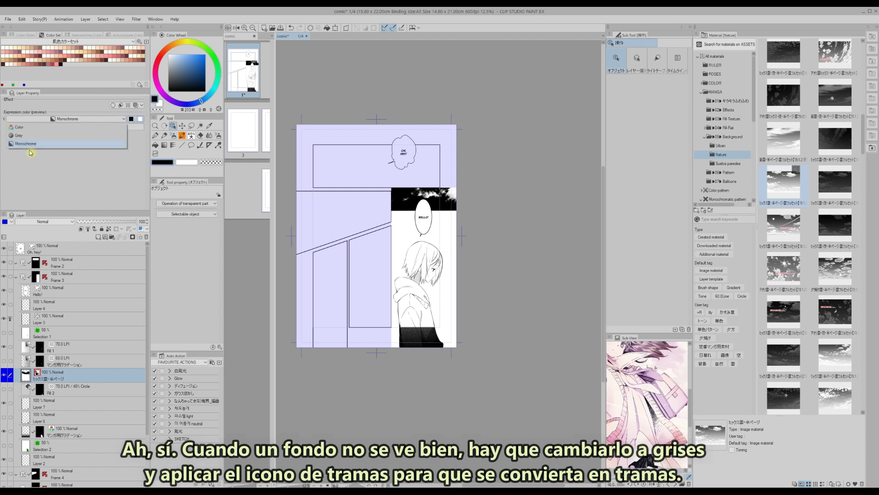
pyautogui.click(26, 136)
# - Apply the Tone effect to the gray sky layer
pyautogui.click(245, 28)
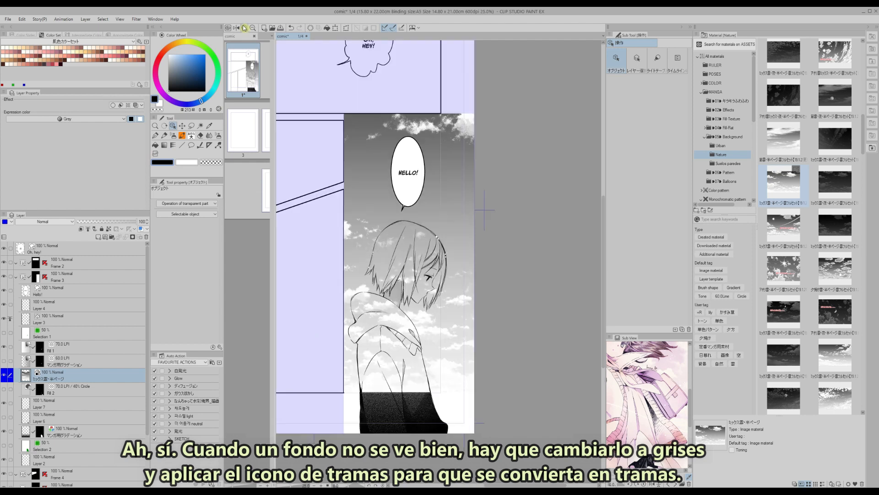
pyautogui.click(244, 28)
pyautogui.click(245, 28)
pyautogui.click(245, 28)
pyautogui.click(245, 28)
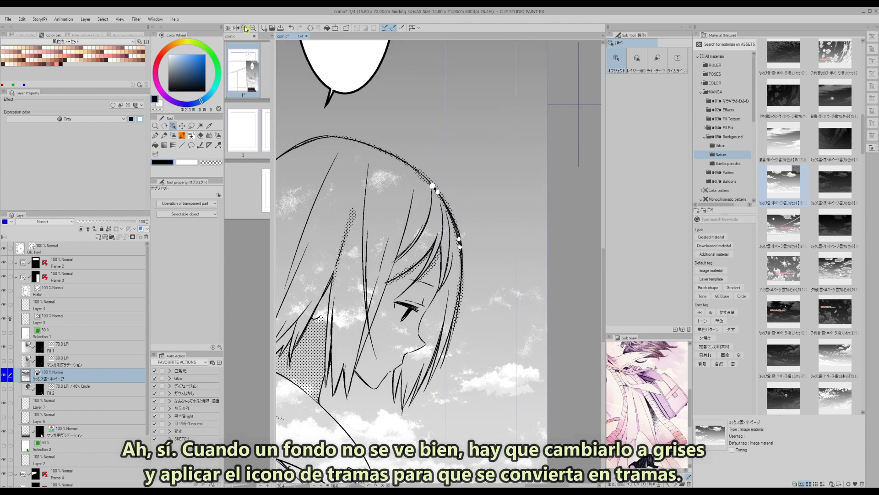
pyautogui.click(129, 105)
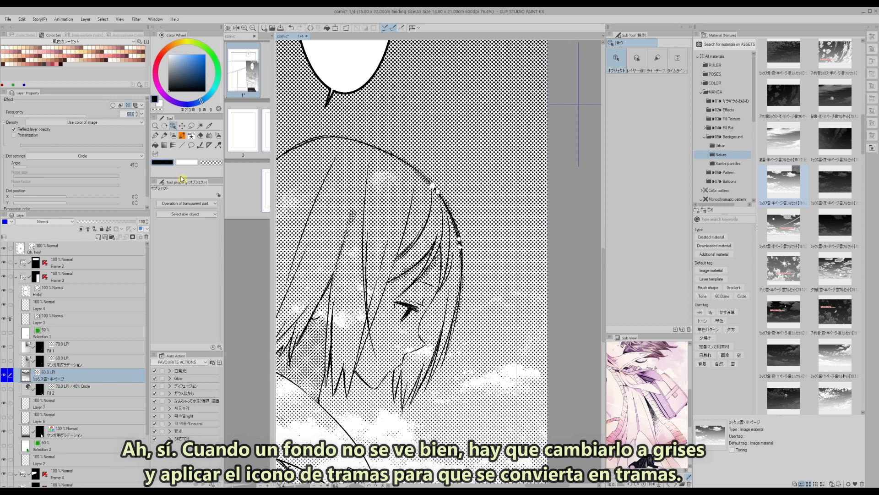
# - Set the sky tone's frequency to 70
pyautogui.write('7')
pyautogui.press('Return')
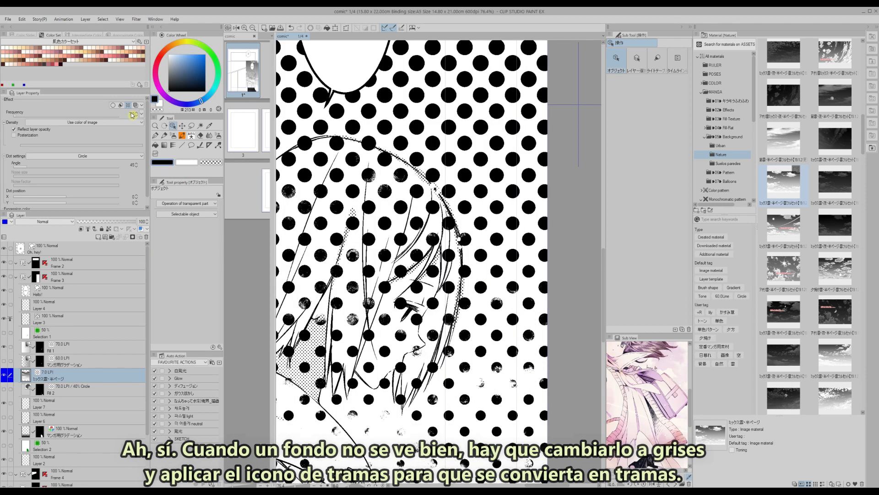
pyautogui.write('70')
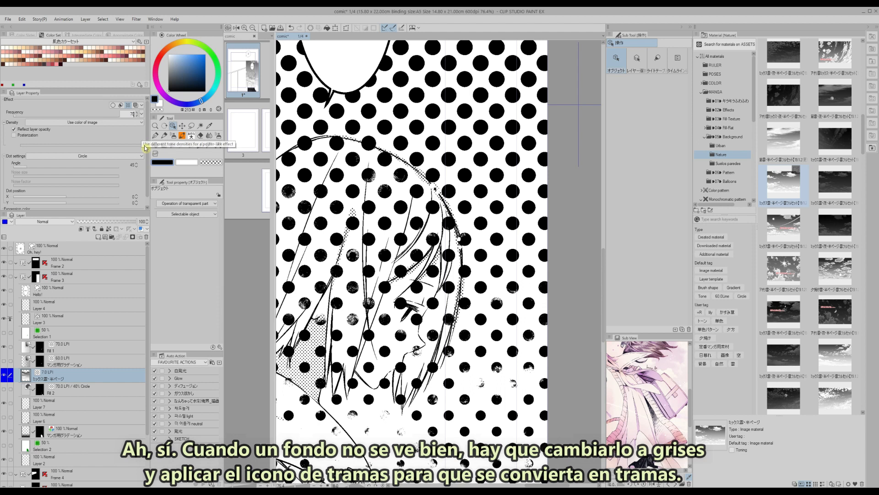
pyautogui.press('Return')
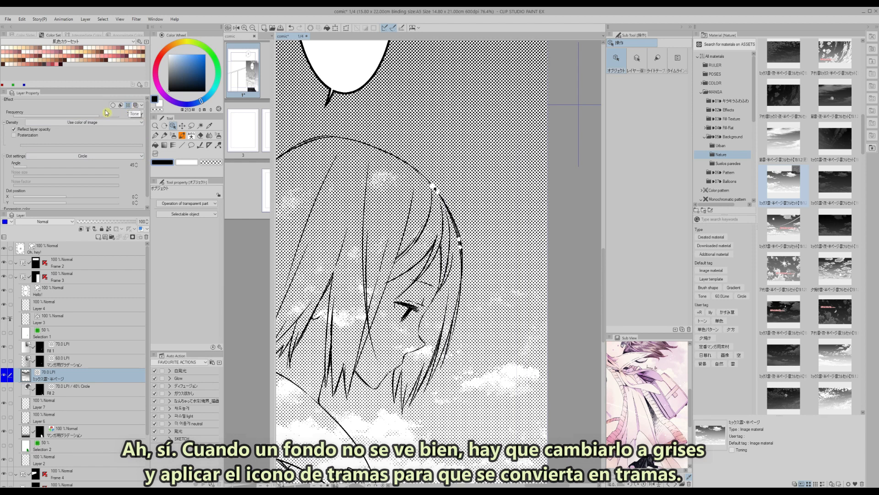
pyautogui.scroll(-1, 61, 210)
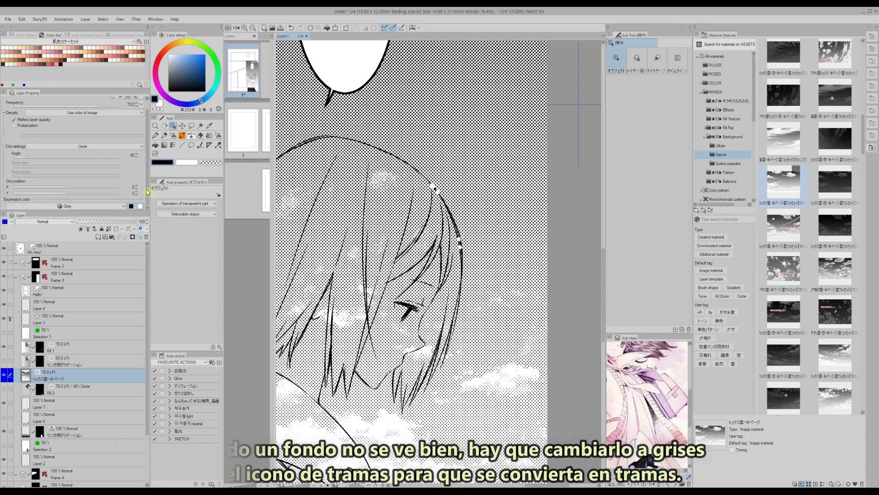
pyautogui.click(253, 28)
pyautogui.click(253, 28)
pyautogui.click(252, 28)
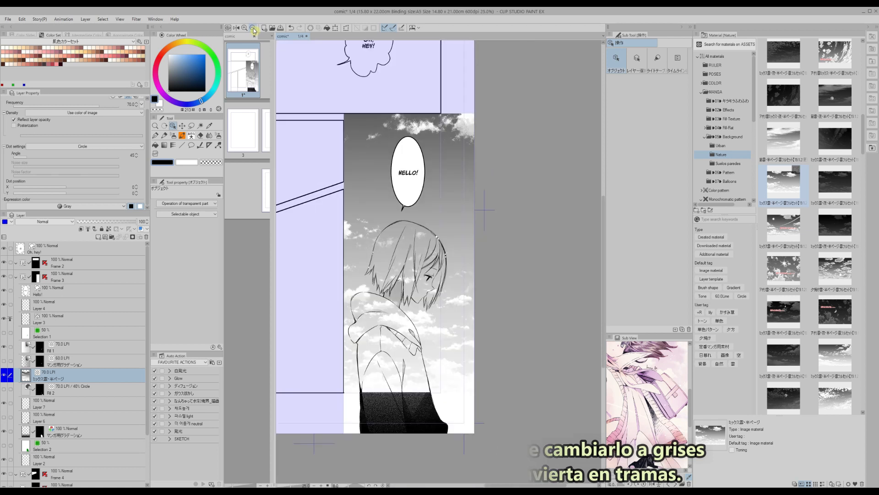
# - Reposition the sky tone layer inside the character's panel so its clouds fade to white around the character's head
pyautogui.click(252, 28)
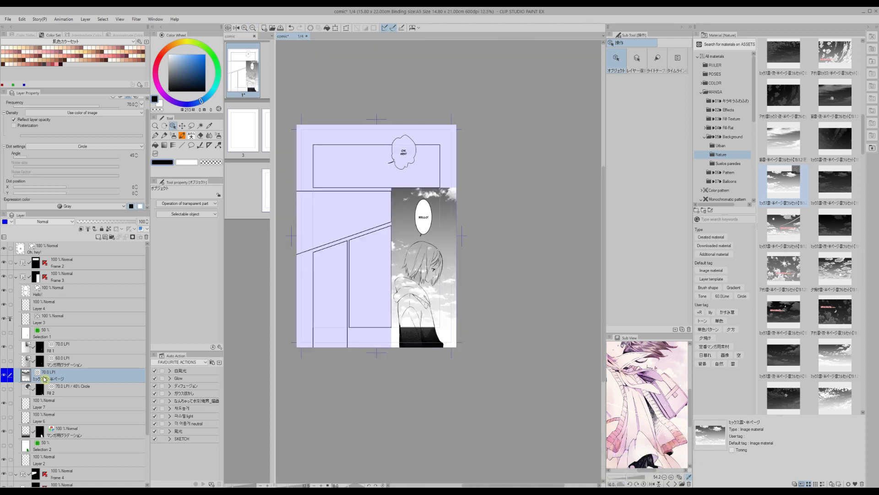
pyautogui.click(182, 126)
pyautogui.moveTo(393, 268); pyautogui.dragTo(376, 221)
pyautogui.moveTo(379, 190); pyautogui.dragTo(411, 202)
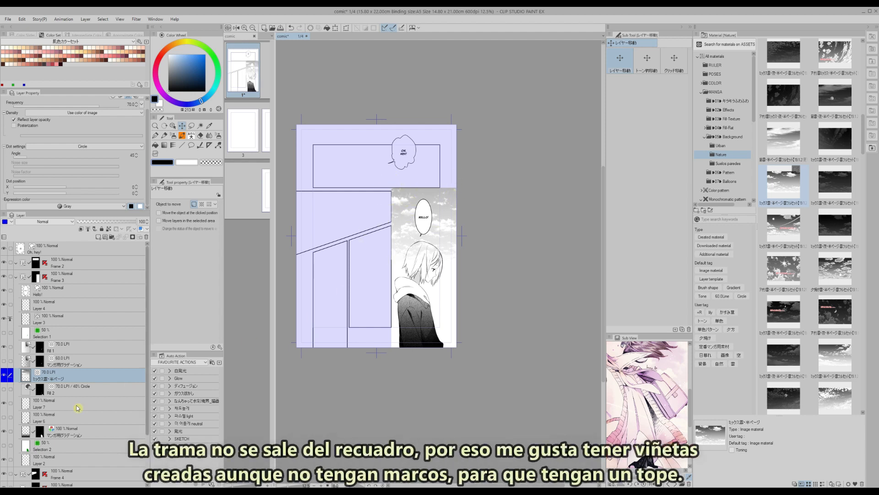
# - Check the page without the frame overlay by making the Paper layer active, and return to the sky tone layer
pyautogui.scroll(-3, 41, 463)
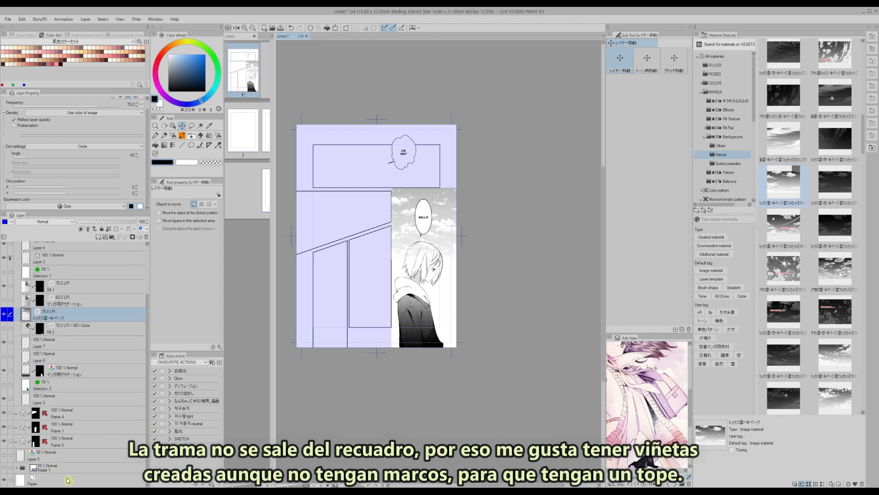
pyautogui.click(68, 480)
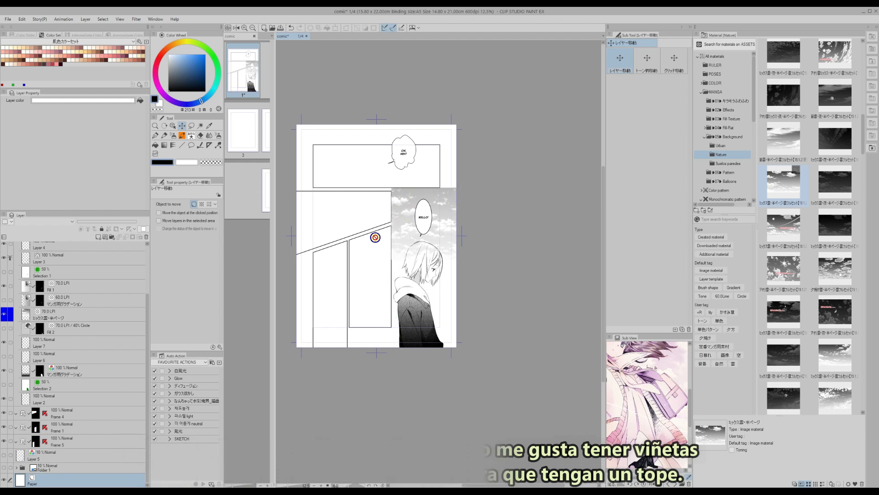
pyautogui.scroll(2, 148, 390)
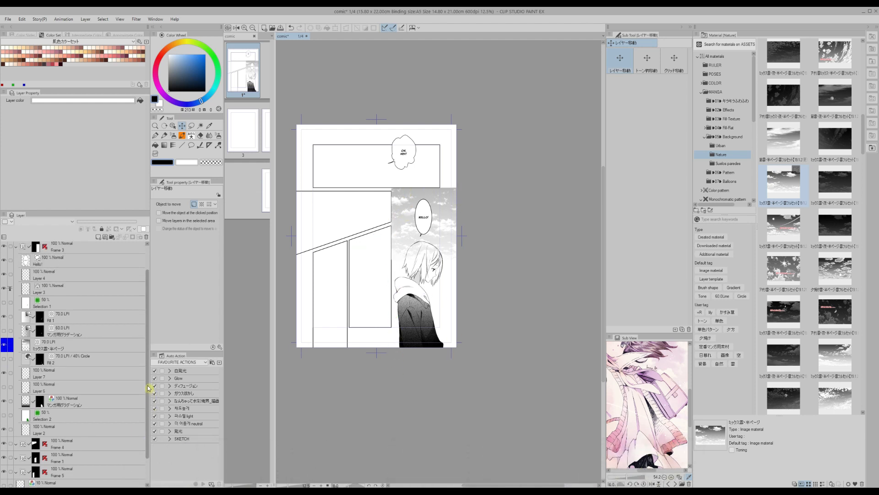
pyautogui.click(82, 351)
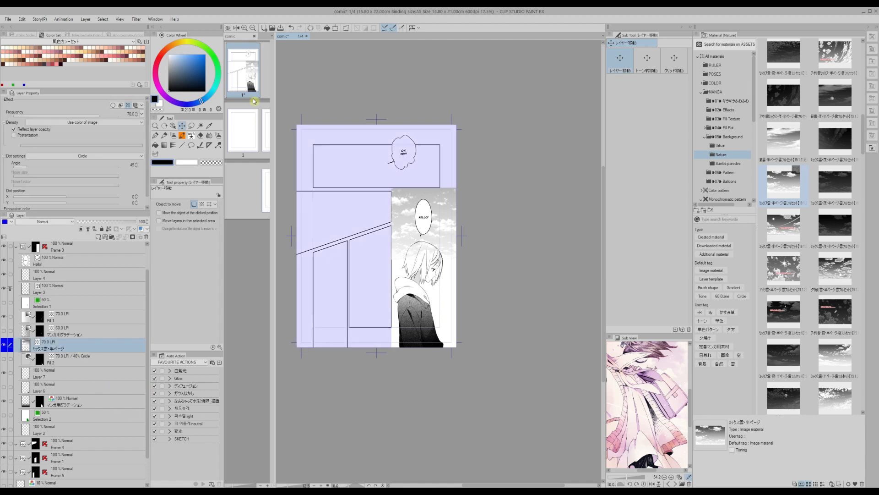
# - Add a layer mask to the sky layer and mask out the tone over the character's hair with the large round pen in transparent color
pyautogui.click(236, 27)
pyautogui.click(237, 27)
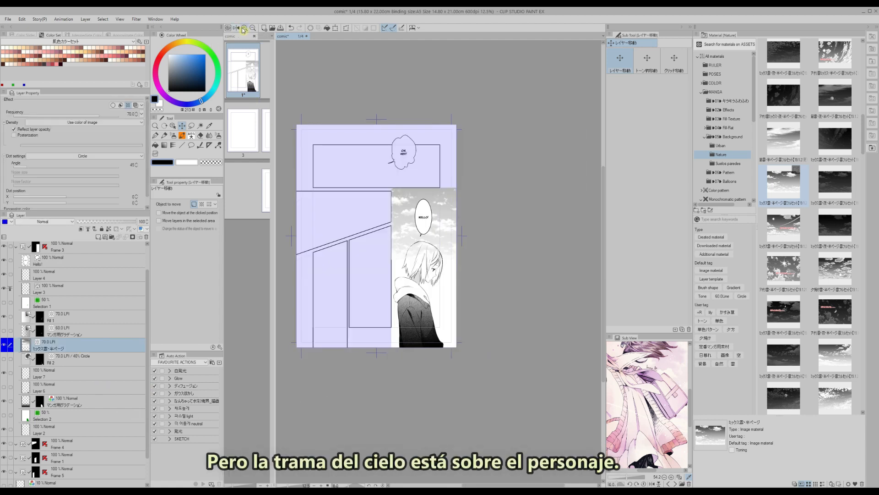
pyautogui.click(245, 28)
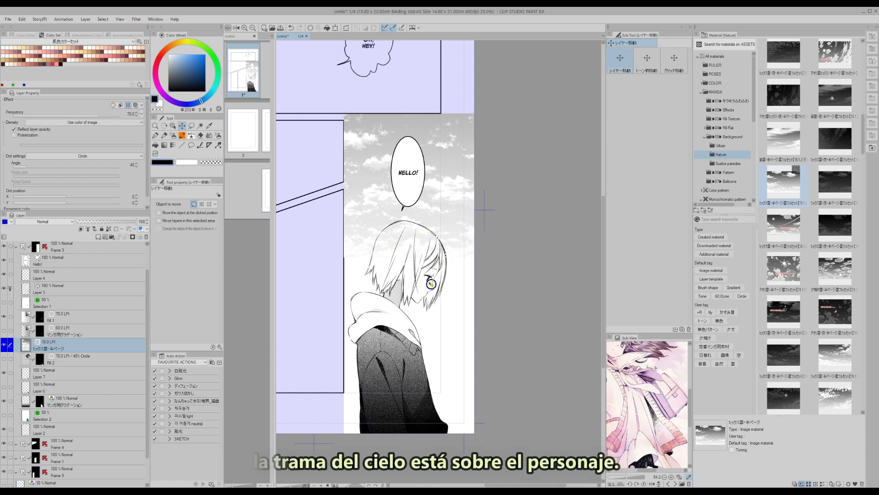
pyautogui.scroll(1, 148, 350)
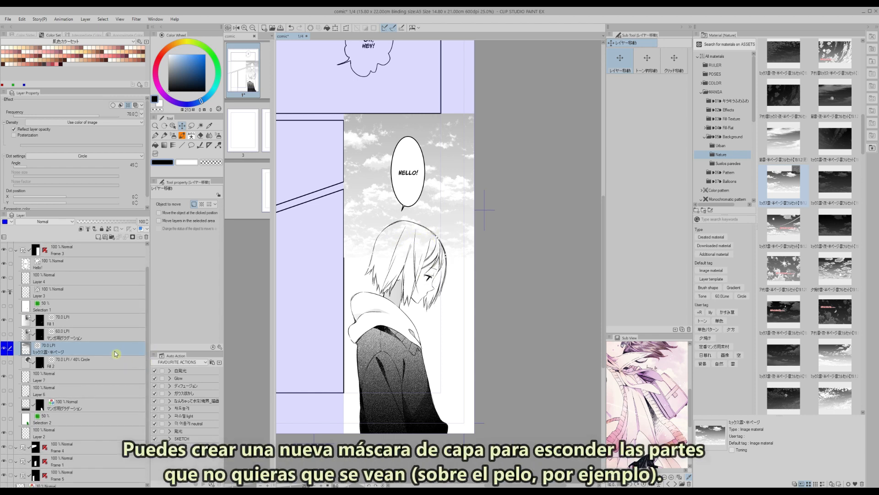
pyautogui.click(133, 238)
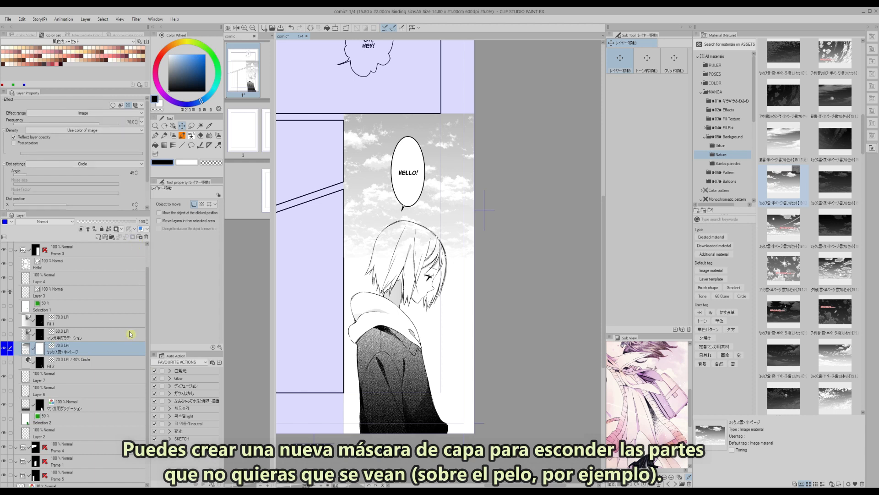
pyautogui.click(156, 136)
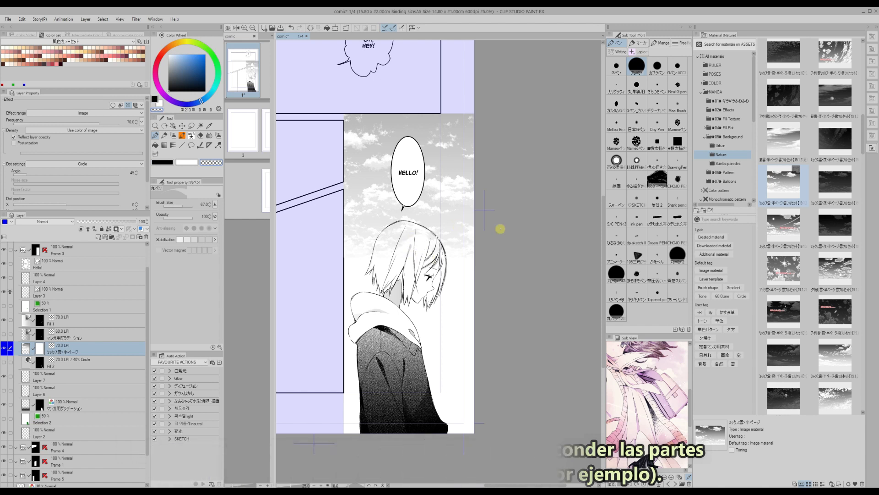
pyautogui.click(616, 273)
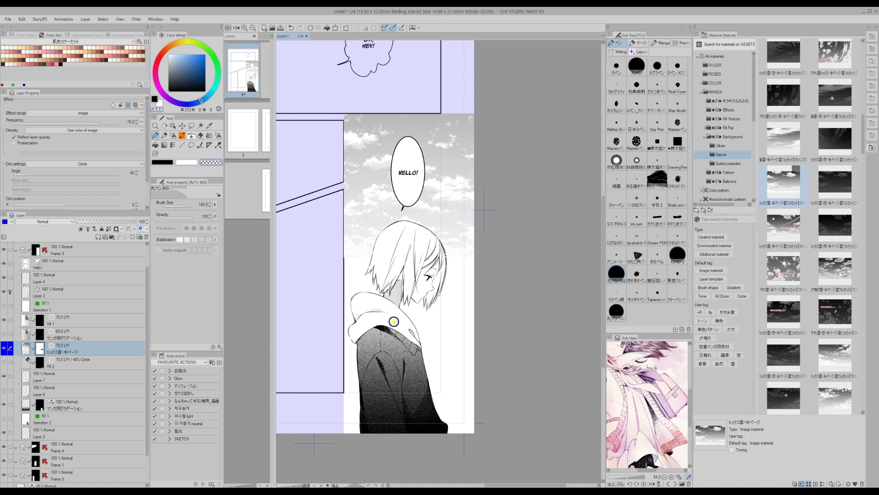
pyautogui.click(253, 28)
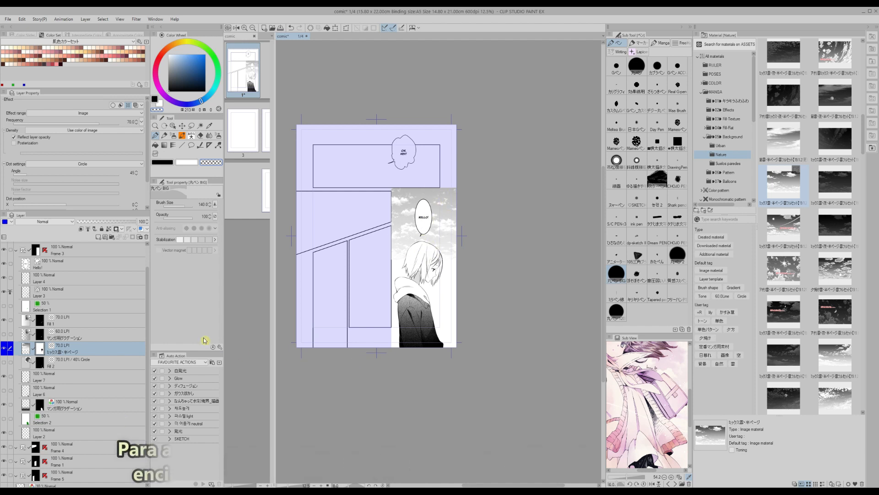
# - Create a new raster layer above Layer 4, just below the "Hello!" balloon layer
pyautogui.scroll(2, 148, 320)
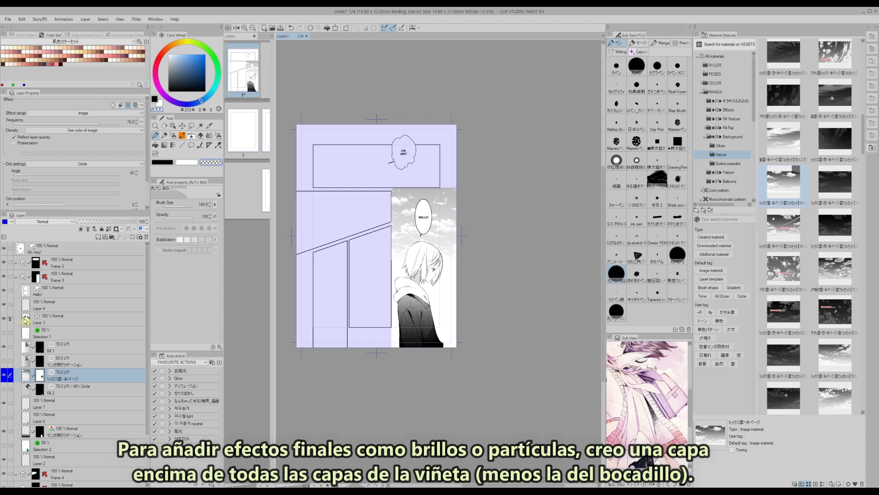
pyautogui.click(74, 318)
pyautogui.click(84, 306)
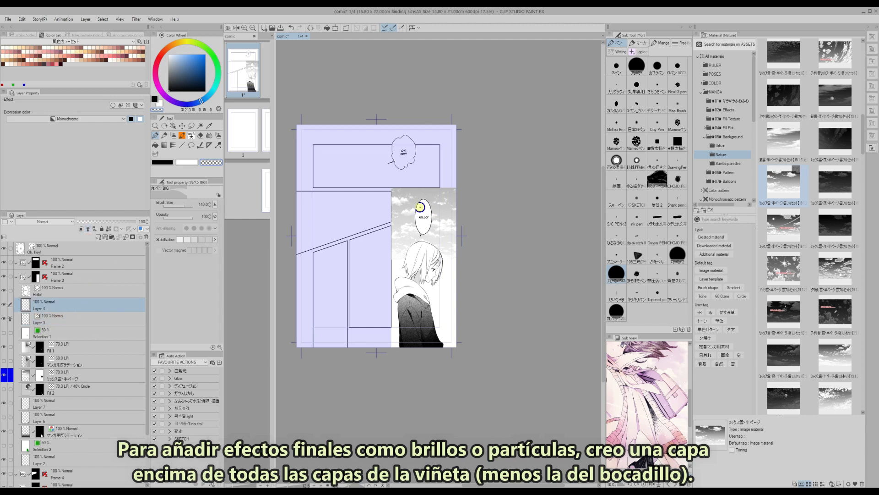
pyautogui.click(98, 237)
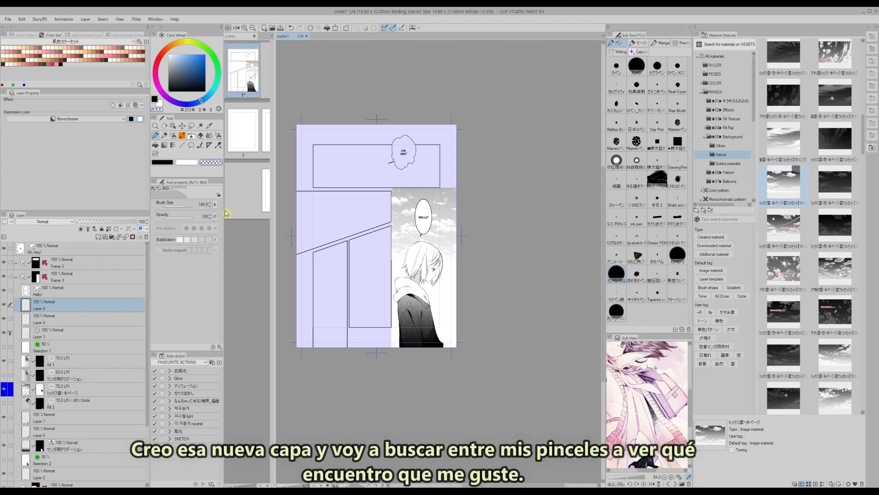
# - Choose the 白まる帯 particle brush from the manga light decoration brushes and set the drawing color to white
pyautogui.press('b')
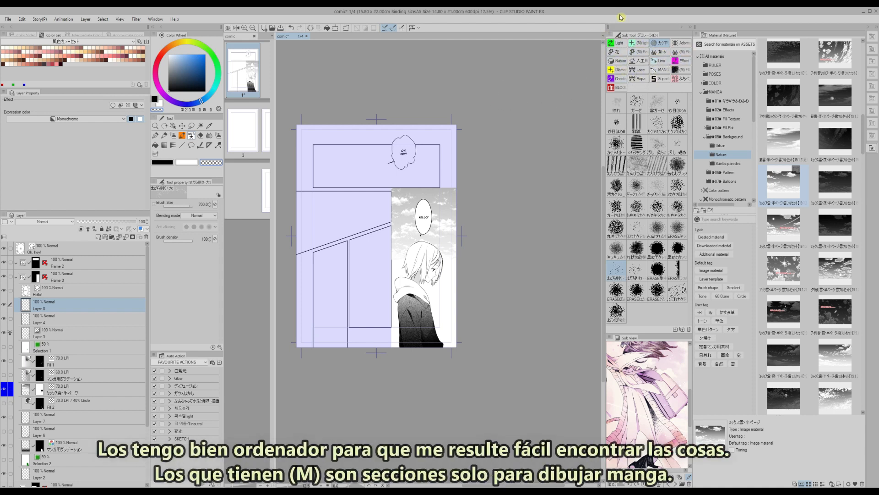
pyautogui.click(615, 51)
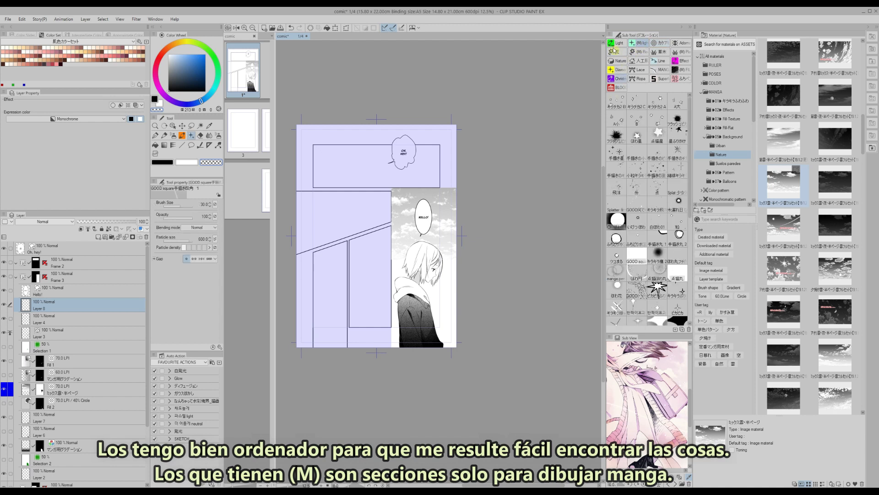
pyautogui.click(636, 44)
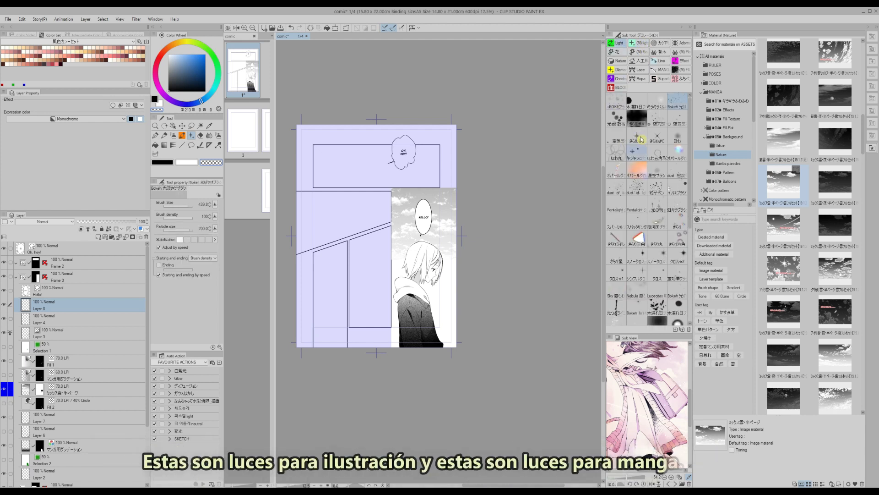
pyautogui.click(635, 63)
pyautogui.moveTo(693, 214); pyautogui.dragTo(692, 316)
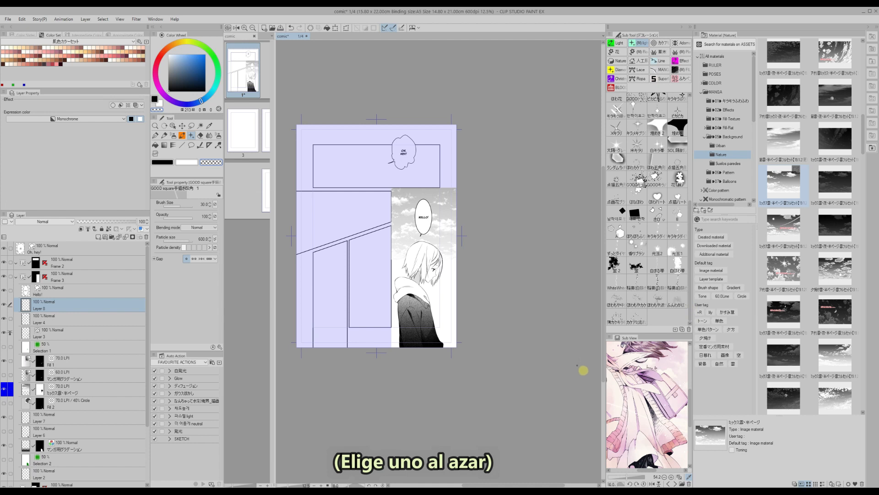
pyautogui.click(656, 264)
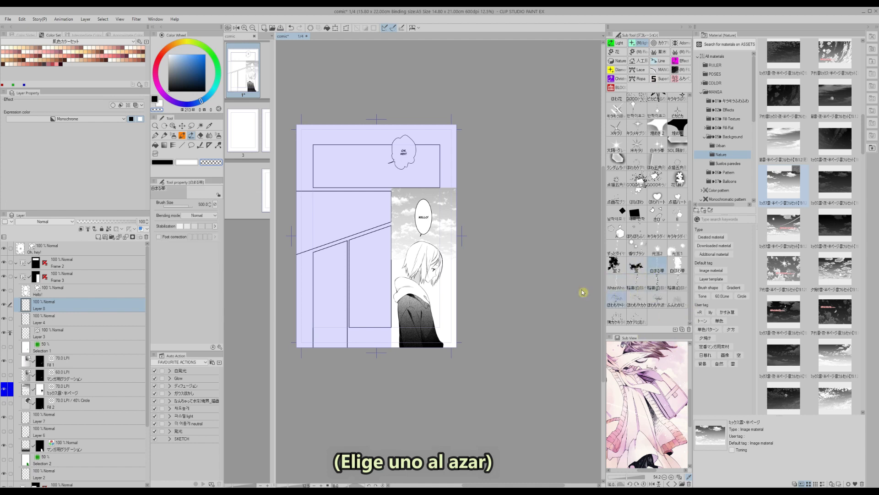
pyautogui.click(186, 162)
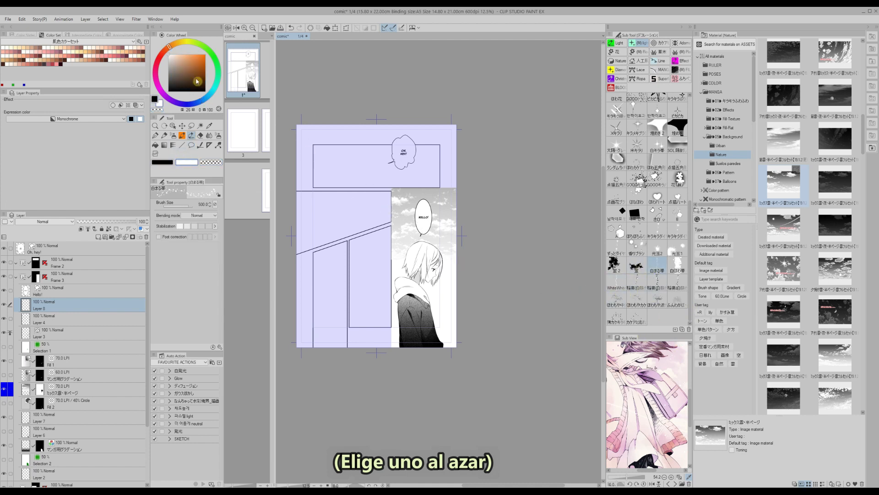
# - Set the brush size to 200 and paint white round particles across the character's jacket
pyautogui.click(244, 27)
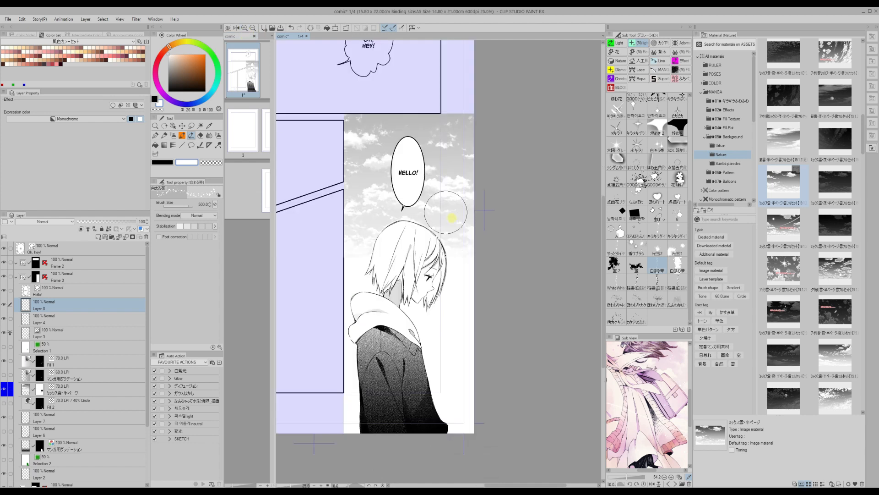
pyautogui.click(21, 19)
pyautogui.click(202, 209)
pyautogui.click(201, 207)
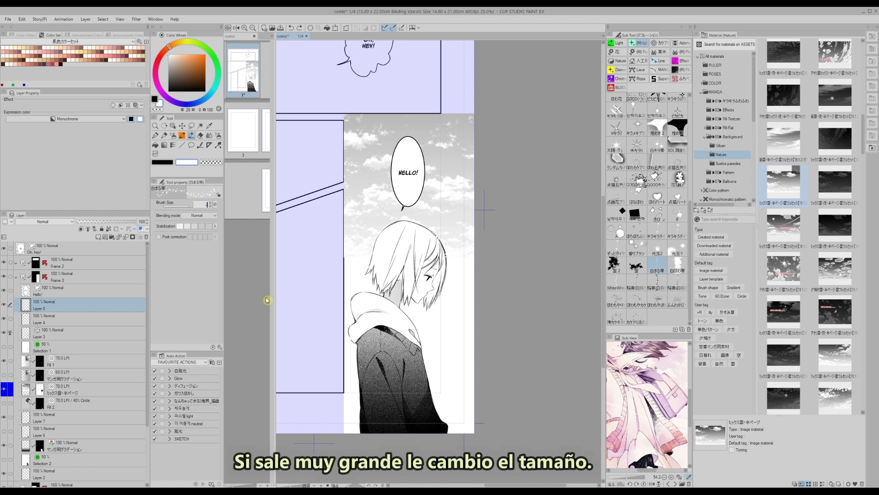
pyautogui.press('Return')
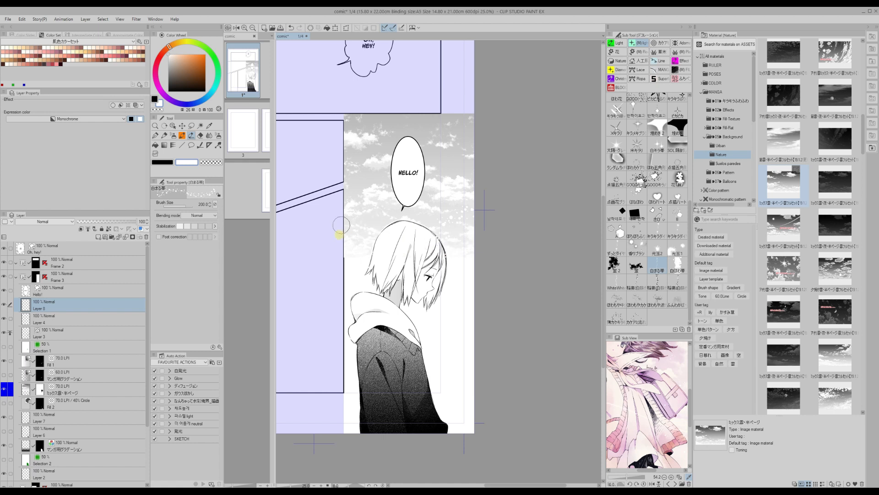
pyautogui.moveTo(414, 365); pyautogui.dragTo(387, 376)
pyautogui.click(359, 354)
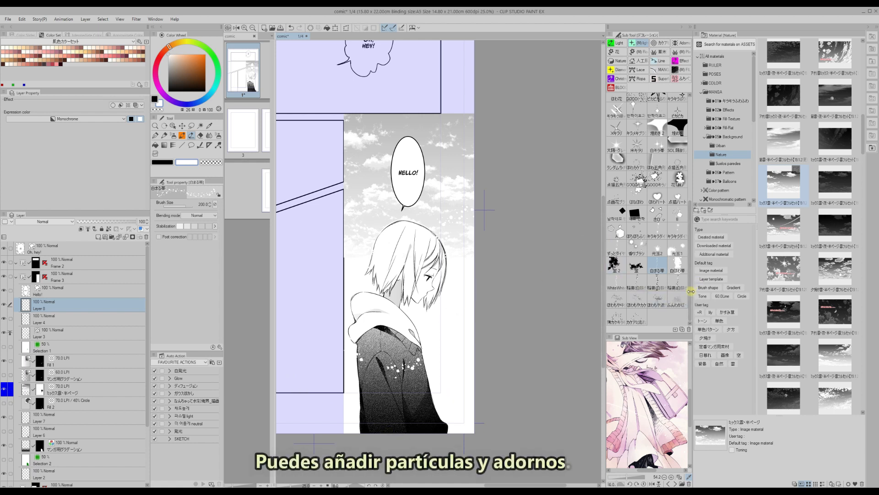
# - Choose the GOOD square hand-drawn decoration brush and set its particle size to 300
pyautogui.scroll(1, 676, 242)
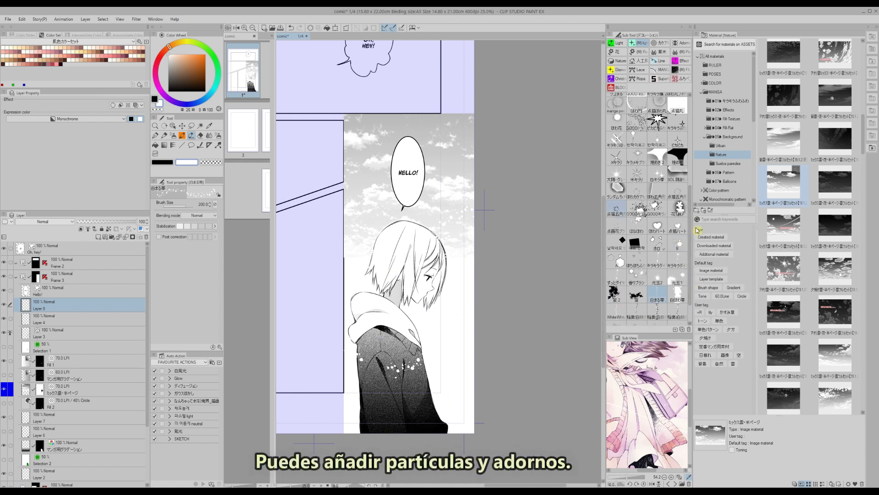
pyautogui.moveTo(691, 219); pyautogui.dragTo(689, 220)
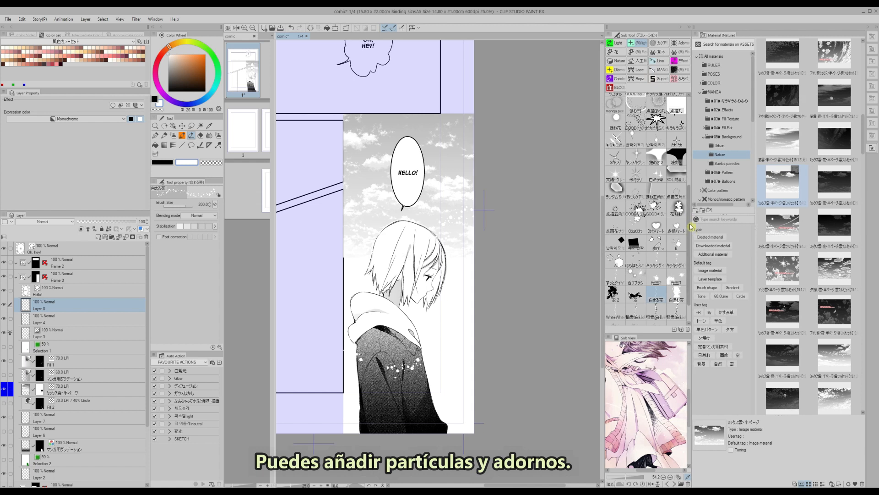
pyautogui.scroll(2, 636, 157)
pyautogui.click(637, 157)
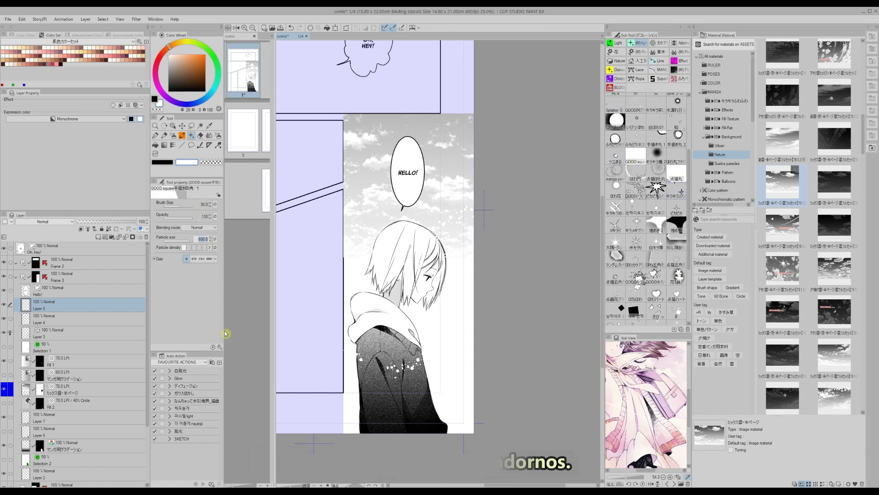
pyautogui.write('100')
pyautogui.press('Return')
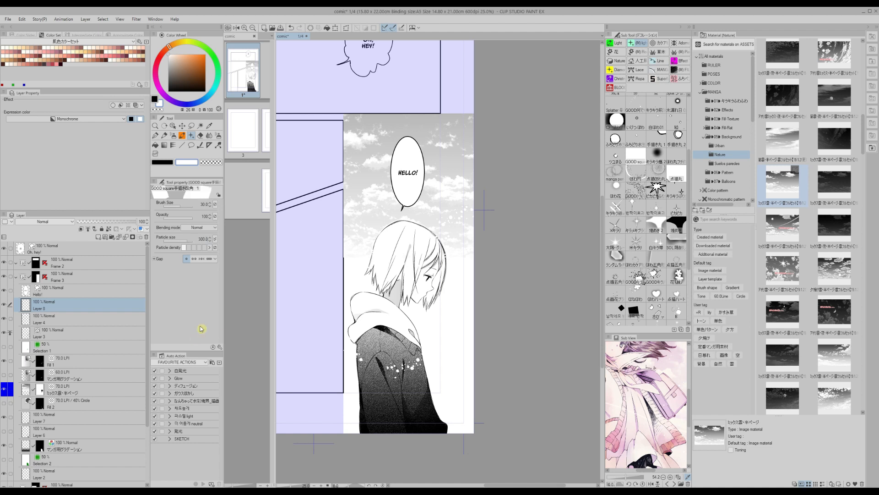
# - Scatter hand-drawn squares with the black drawing color over the sky, beside the character and across the lower jacket
pyautogui.click(165, 163)
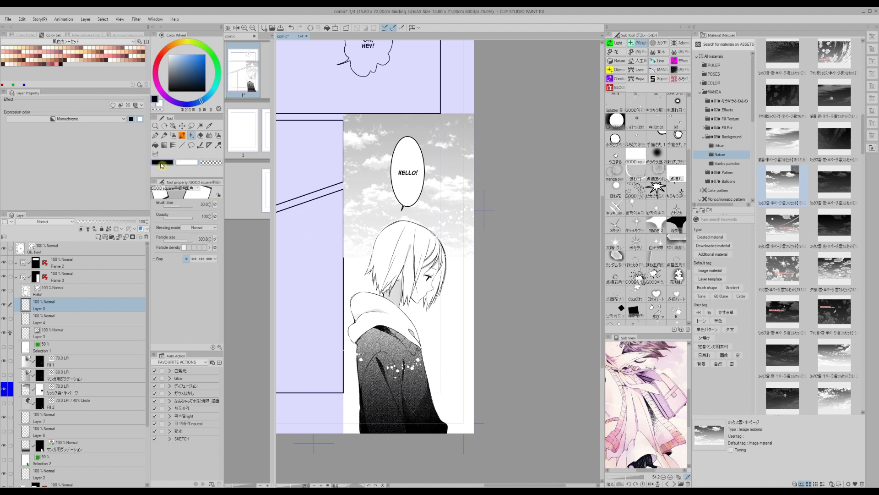
pyautogui.moveTo(374, 174); pyautogui.dragTo(367, 257)
pyautogui.moveTo(459, 302)
pyautogui.mouseDown()
pyautogui.moveTo(438, 364)
pyautogui.moveTo(449, 371)
pyautogui.moveTo(443, 420)
pyautogui.moveTo(430, 426)
pyautogui.mouseUp()
pyautogui.moveTo(372, 426); pyautogui.dragTo(364, 417)
pyautogui.click(253, 28)
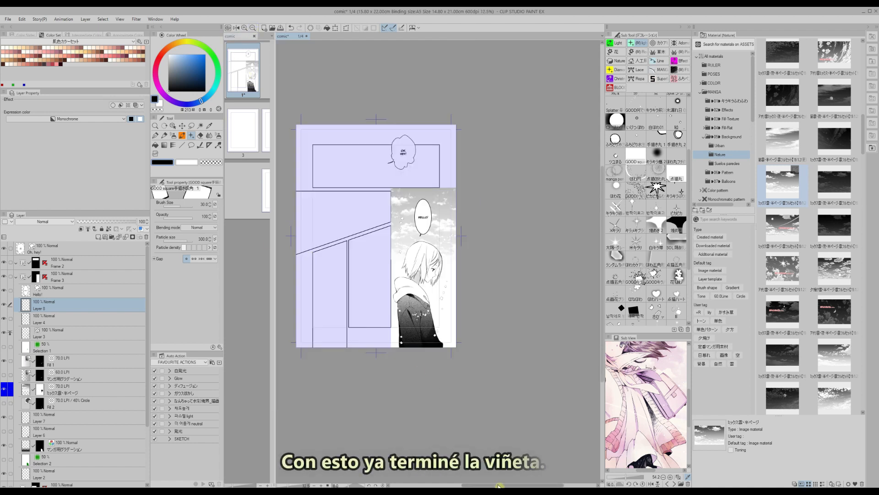
# - Merge a copy of all visible layers to a new layer above the "Oh, hey!" balloon layer
pyautogui.moveTo(499, 485); pyautogui.dragTo(489, 484)
pyautogui.moveTo(604, 382); pyautogui.dragTo(603, 362)
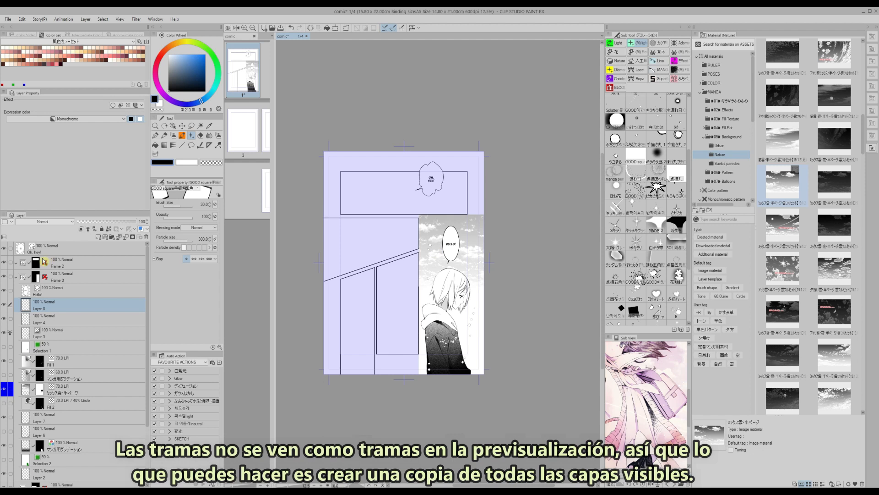
pyautogui.click(74, 249)
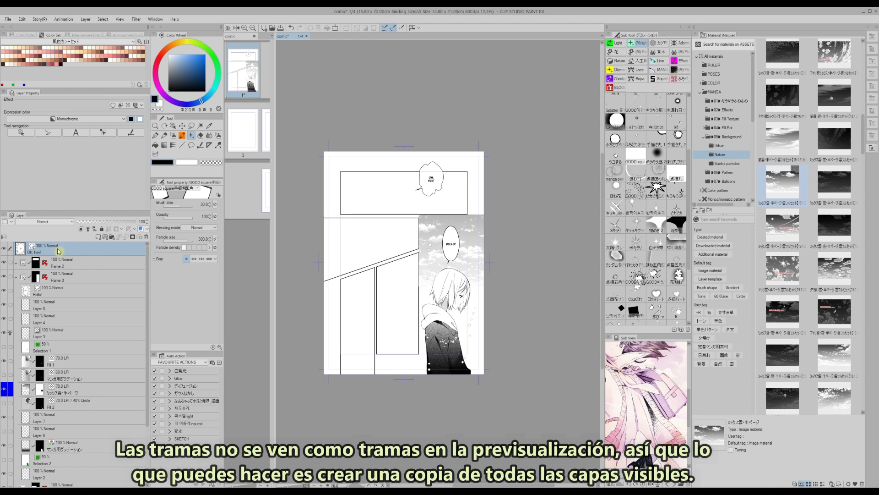
pyautogui.rightClick(58, 251)
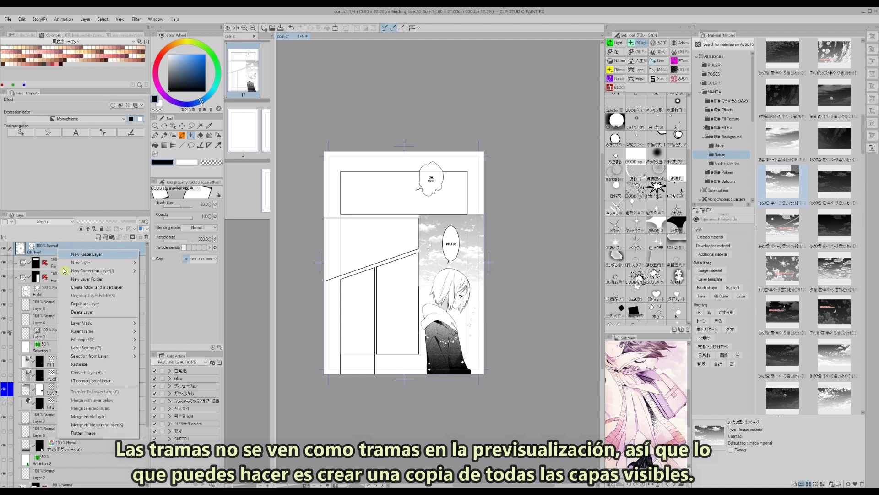
pyautogui.click(81, 428)
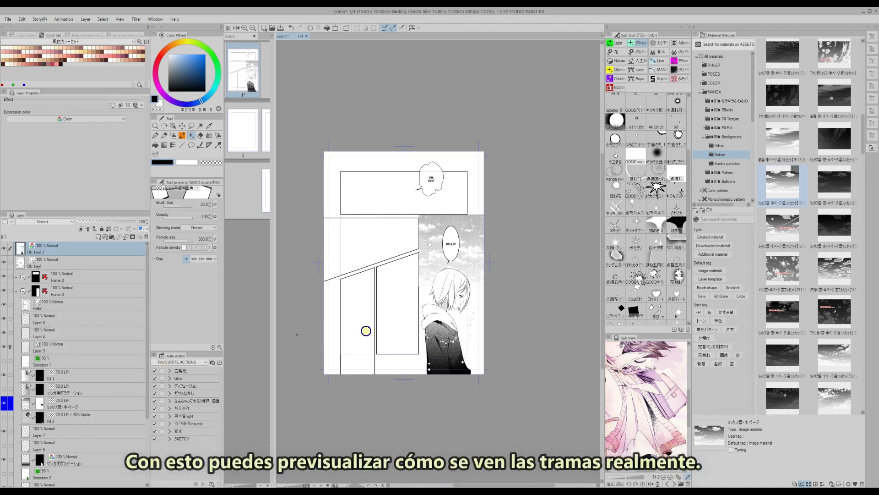
# - Turn off the display of the page's crop marks and default border
pyautogui.click(245, 28)
pyautogui.moveTo(602, 284); pyautogui.dragTo(603, 302)
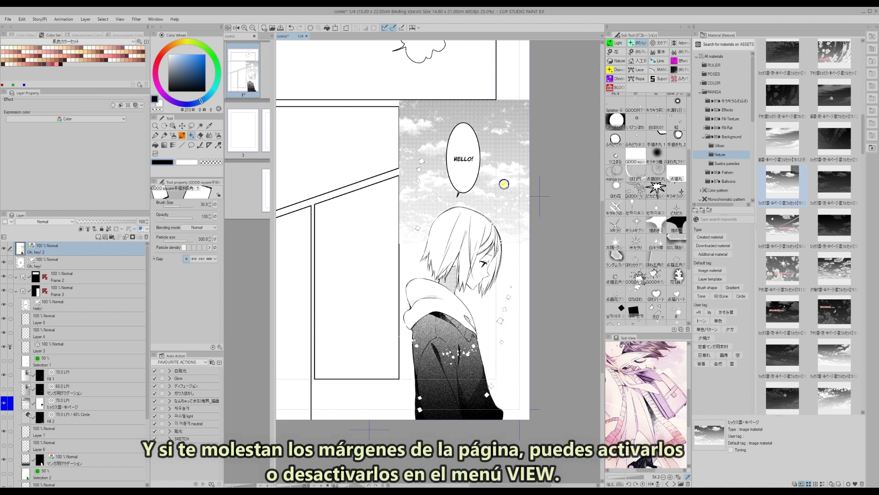
pyautogui.click(120, 18)
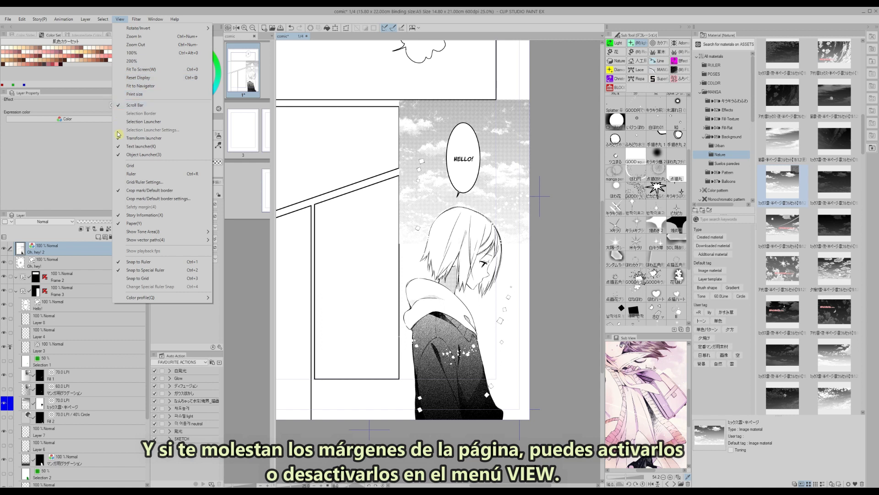
pyautogui.click(137, 190)
# - Fit the whole page in view and save the comic file
pyautogui.click(253, 28)
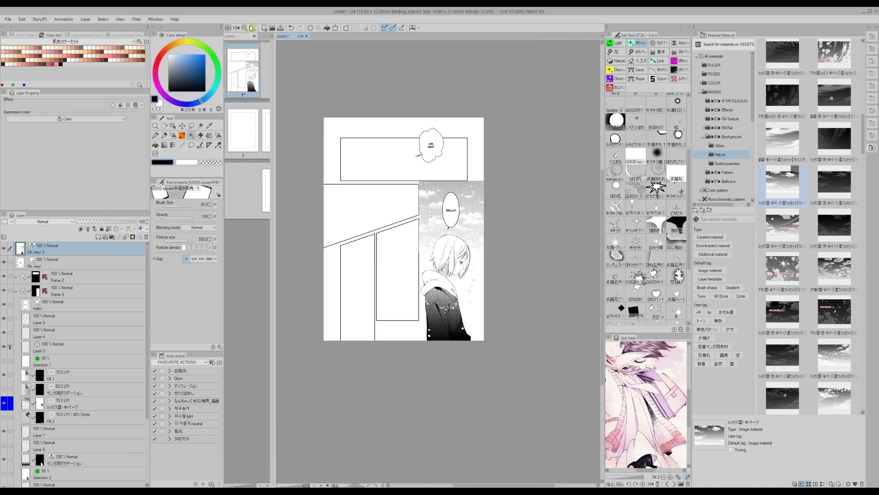
pyautogui.moveTo(605, 353); pyautogui.dragTo(605, 346)
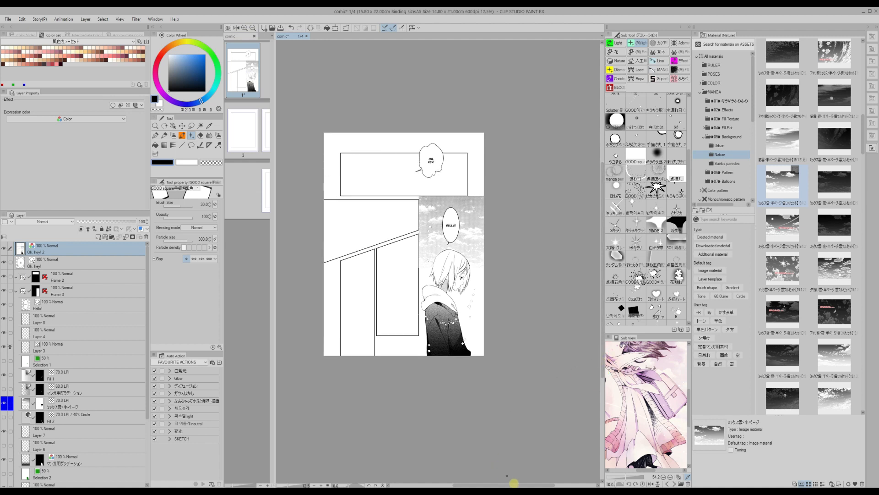
pyautogui.moveTo(514, 483); pyautogui.dragTo(497, 469)
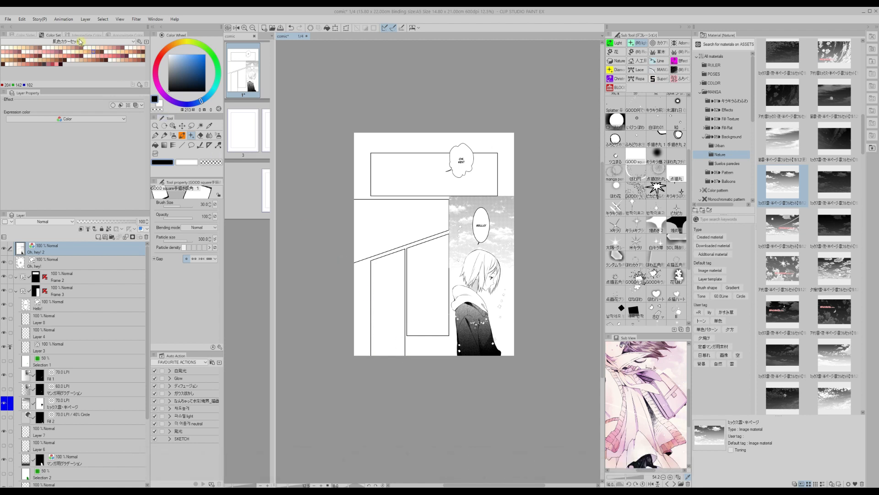
pyautogui.click(281, 29)
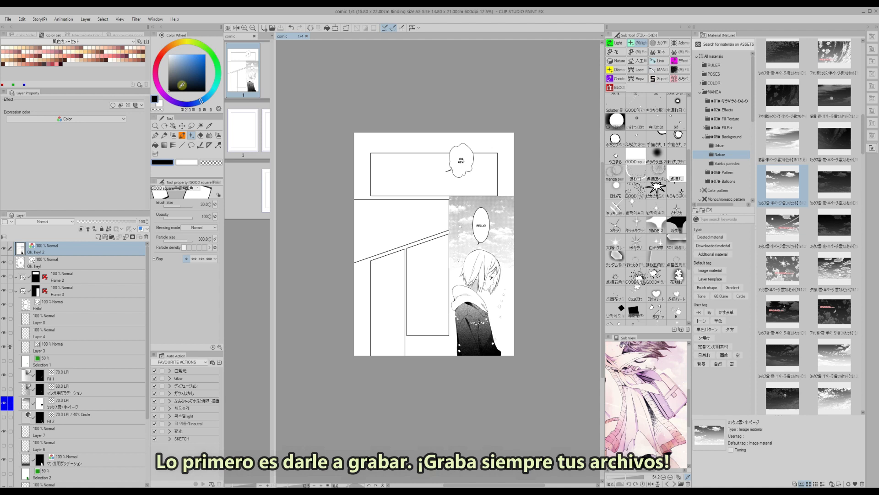
# - Start a single-layer export of the page as a PNG named Comic_tutorial in the Comic_tutorial folder
pyautogui.click(7, 19)
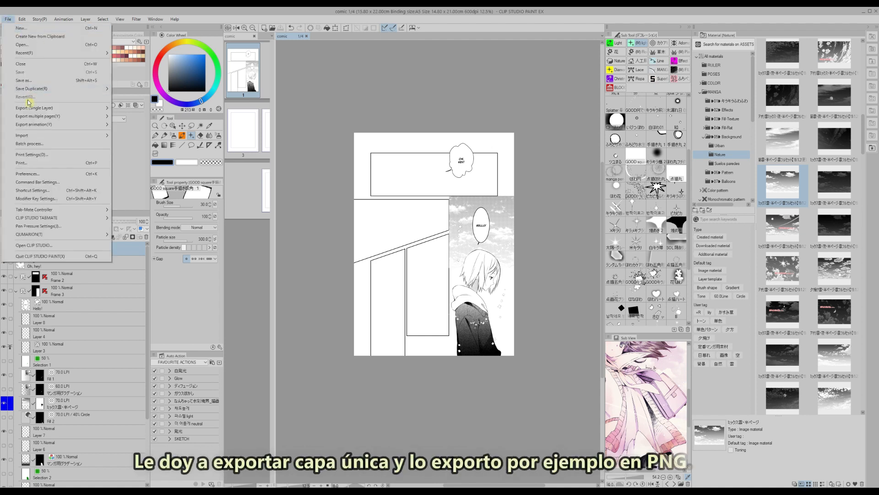
pyautogui.moveTo(25, 110)
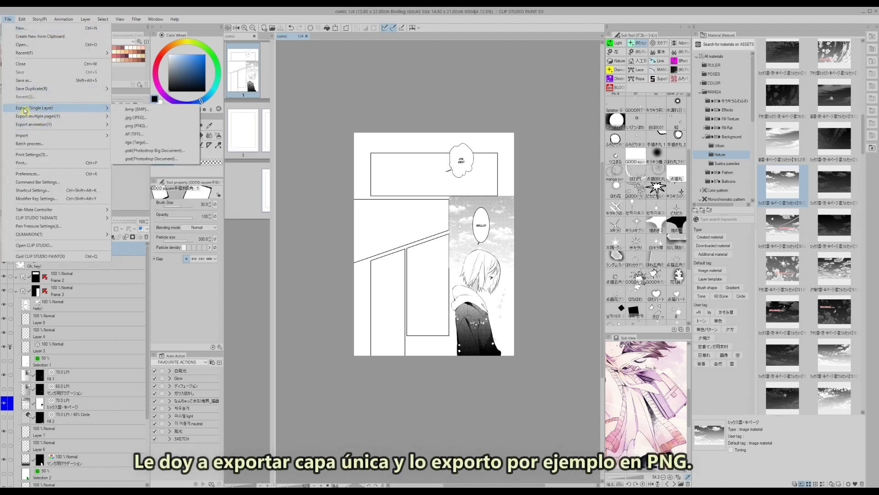
pyautogui.click(129, 126)
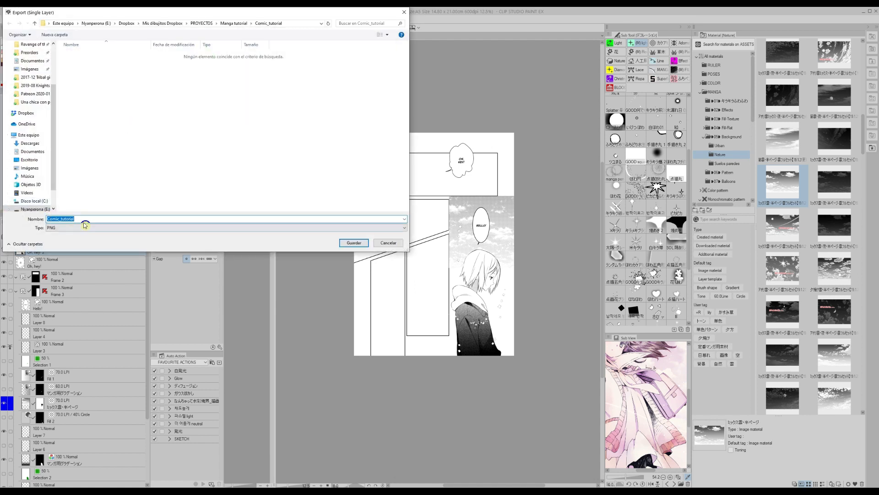
pyautogui.click(351, 244)
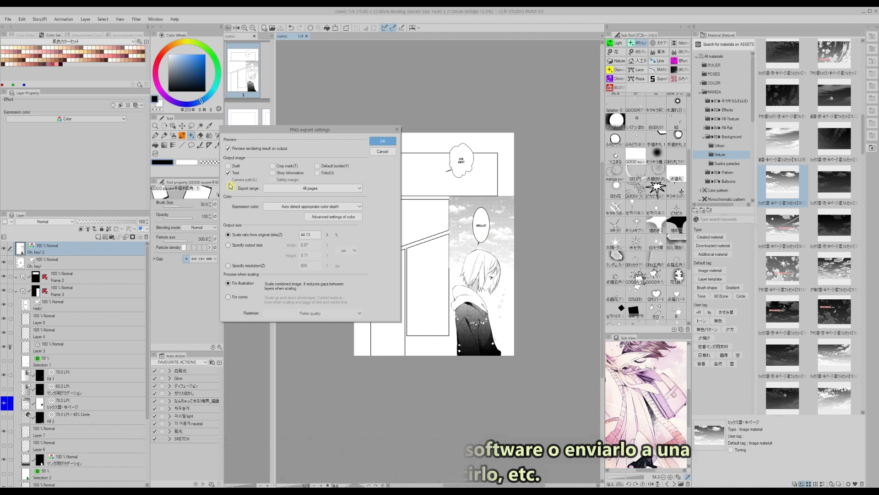
# - Export the PNG with range All pages, a 100% scale ratio and For comic scaling, accepting the export preview
pyautogui.click(274, 188)
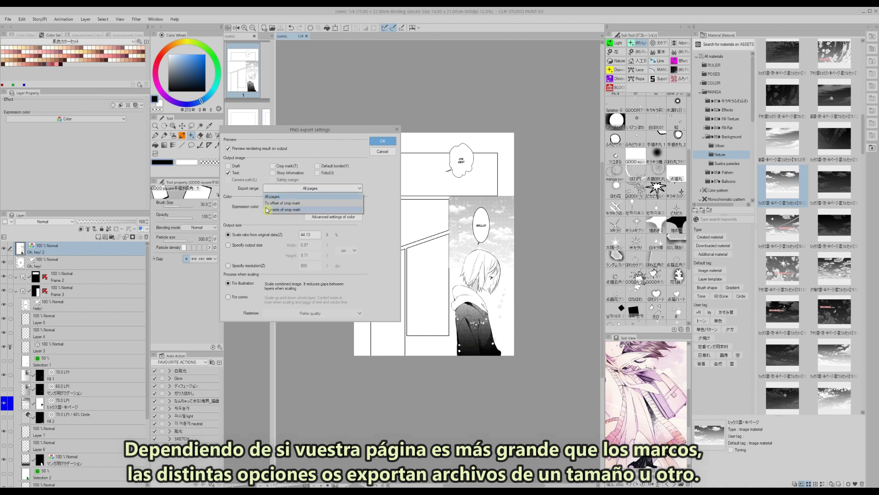
pyautogui.click(248, 196)
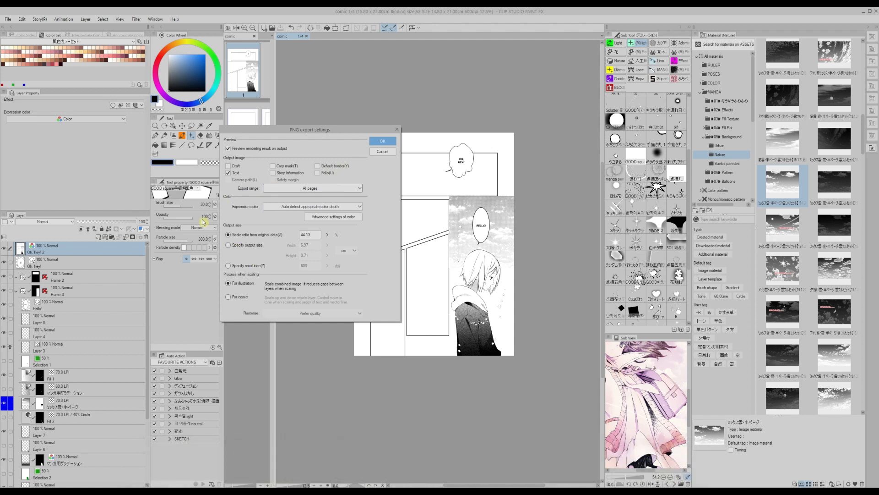
pyautogui.doubleClick(314, 235)
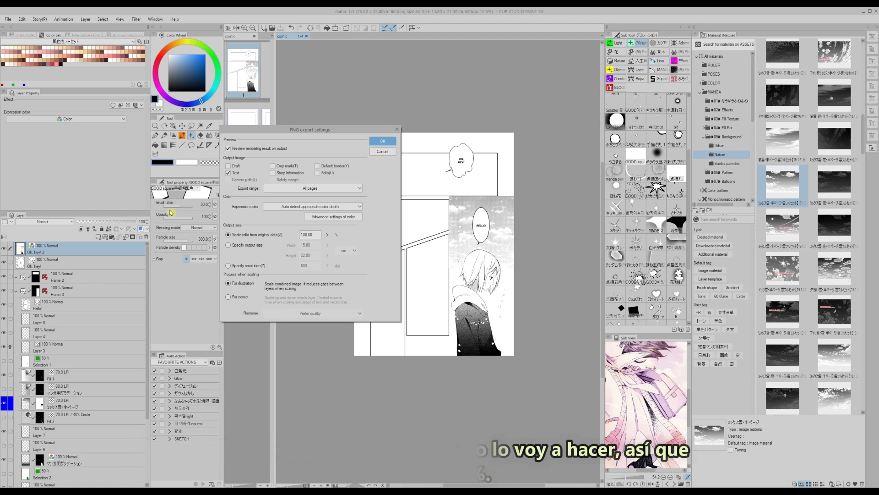
pyautogui.click(230, 298)
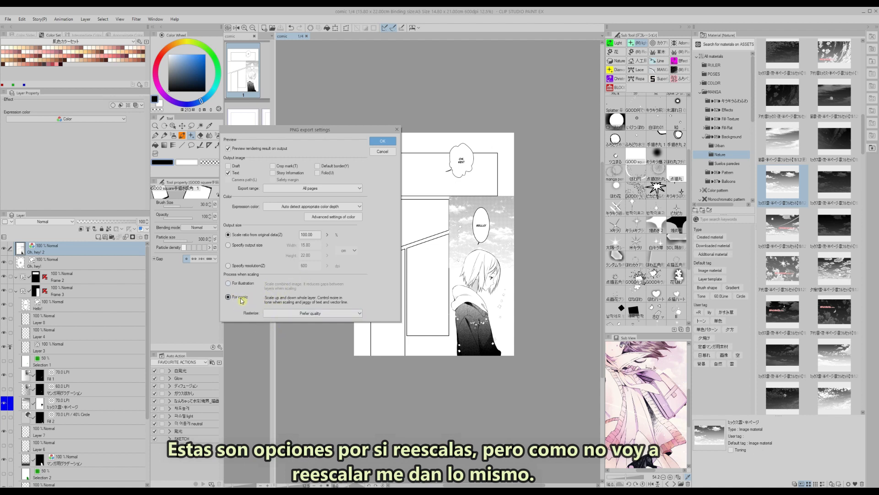
pyautogui.click(380, 143)
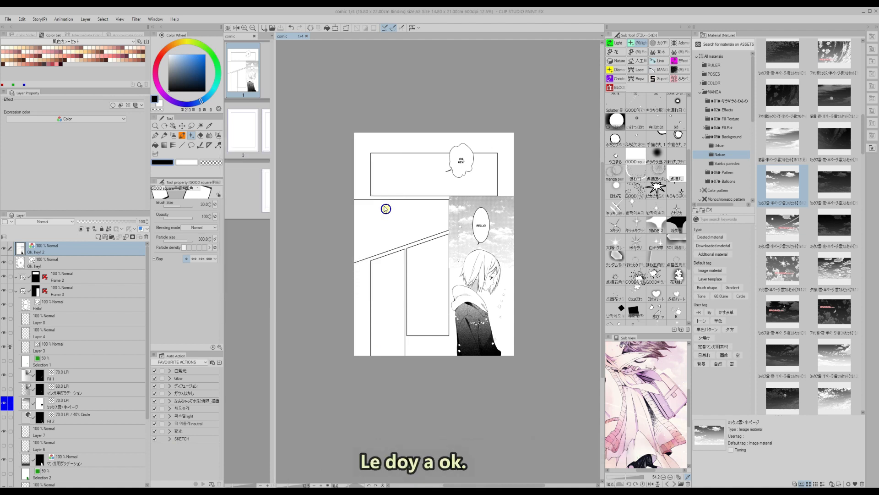
pyautogui.moveTo(865, 149); pyautogui.dragTo(355, 142)
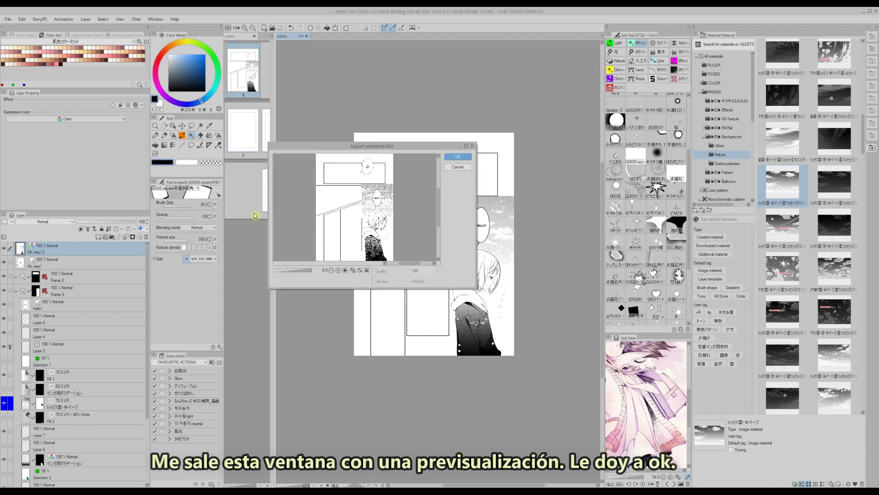
pyautogui.click(456, 157)
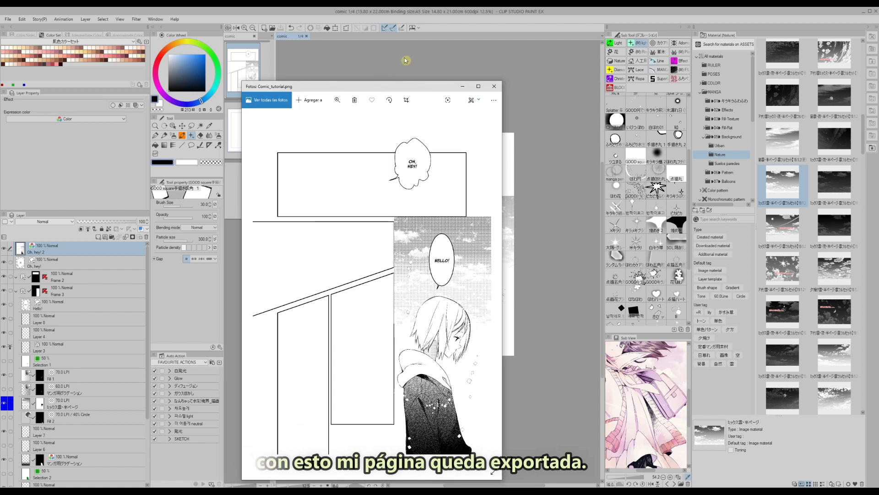
# - Examine the exported Comic_tutorial.png enlarged in the Windows Photos viewer, checking the screentones and frame borders at several zoom levels
pyautogui.click(515, 53)
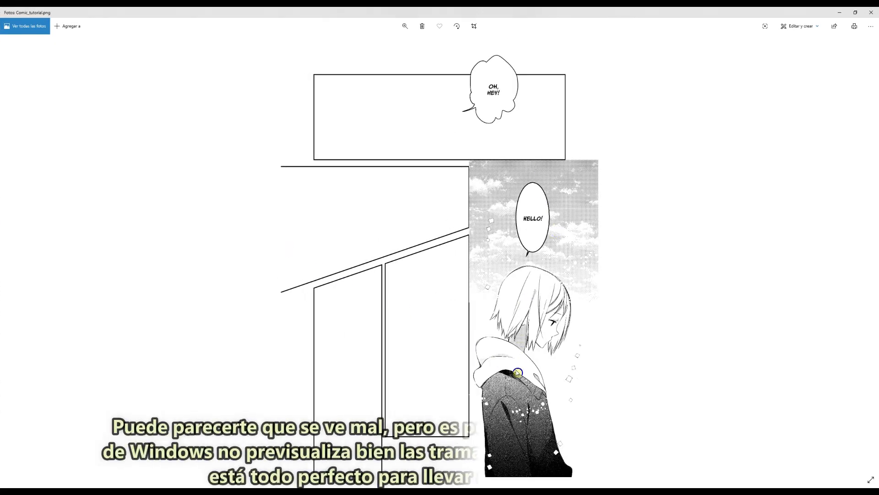
pyautogui.click(407, 27)
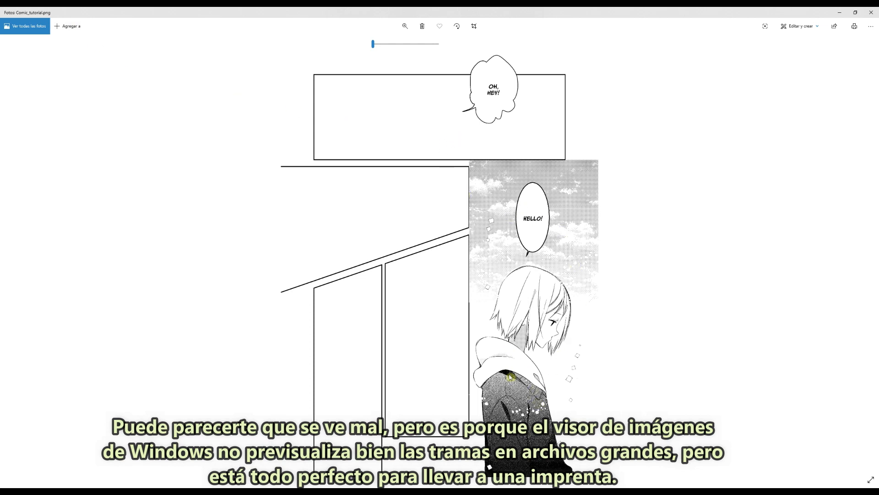
pyautogui.scroll(2, 503, 355)
pyautogui.moveTo(550, 398); pyautogui.dragTo(494, 272)
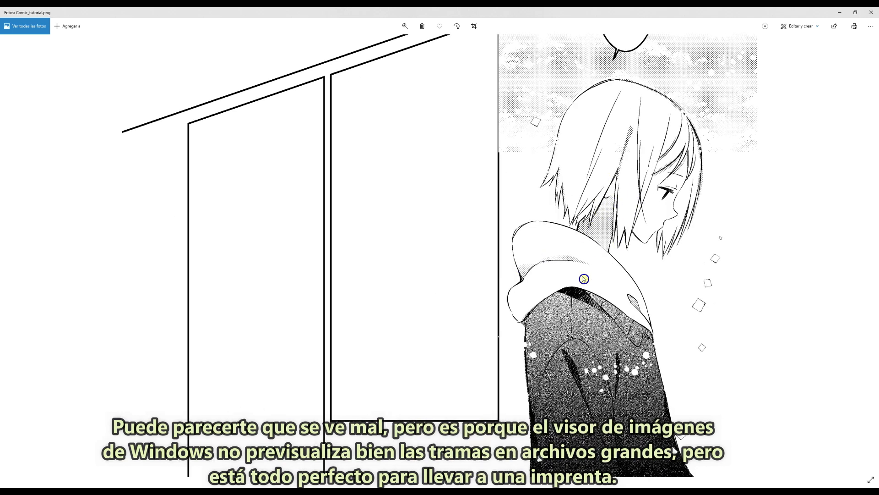
pyautogui.scroll(-2, 583, 280)
pyautogui.click(406, 28)
pyautogui.click(378, 43)
pyautogui.moveTo(382, 48); pyautogui.dragTo(385, 50)
pyautogui.scroll(-2, 384, 49)
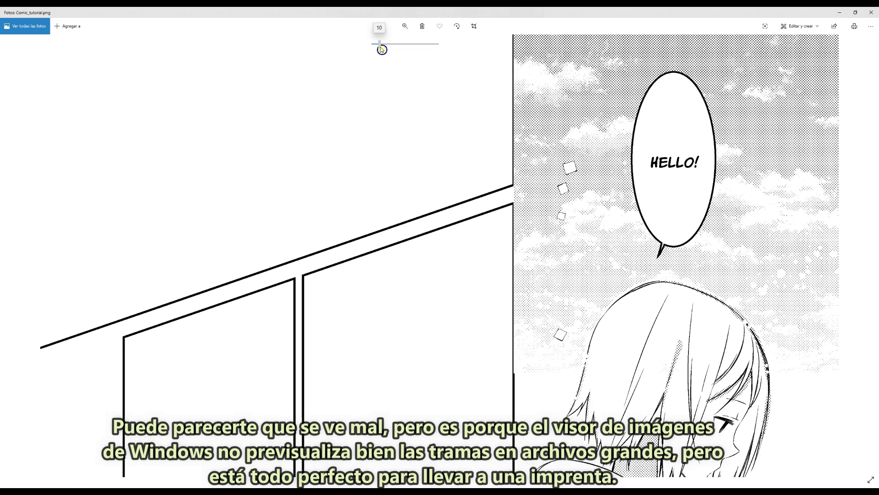
pyautogui.moveTo(384, 49); pyautogui.dragTo(373, 49)
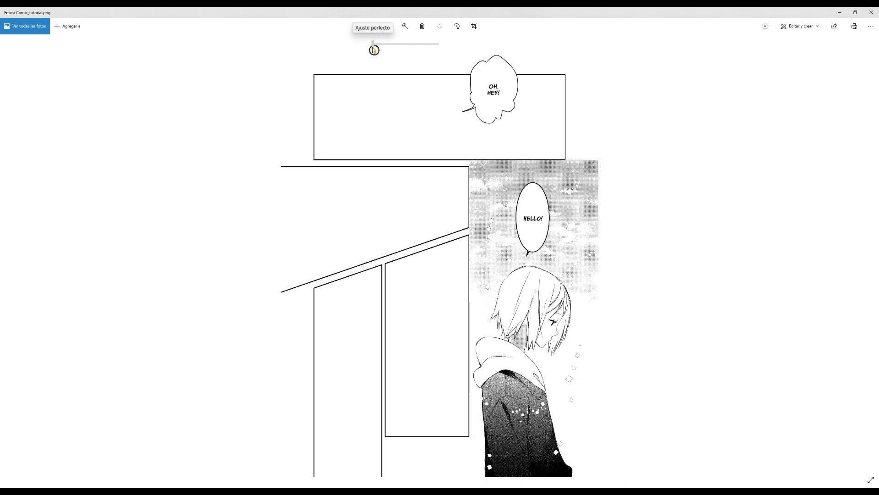
pyautogui.moveTo(374, 44); pyautogui.dragTo(380, 45)
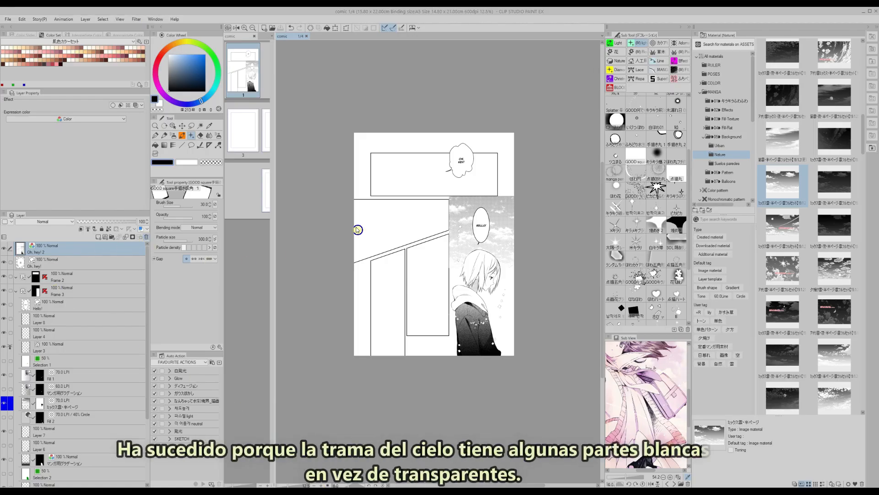
# - Back in Clip Studio Paint, remove the merged copy layer above the "Oh, hey!" balloon layer
pyautogui.click(440, 184)
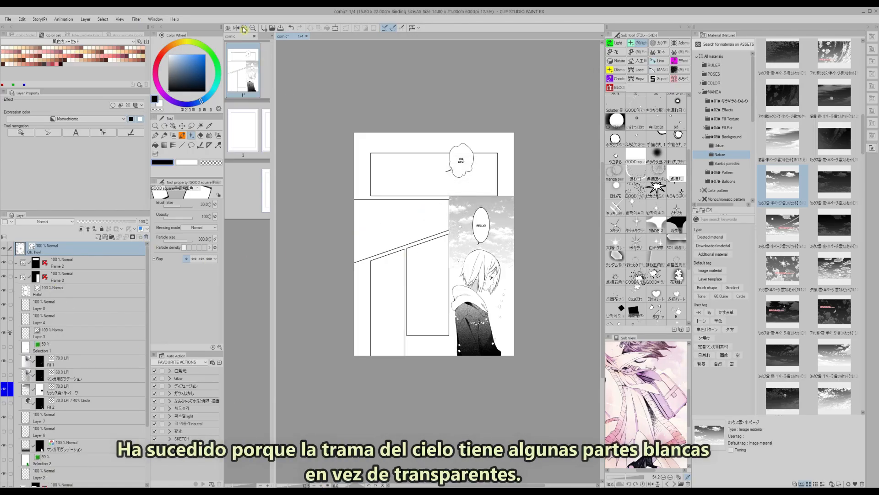
pyautogui.click(244, 29)
pyautogui.click(244, 29)
pyautogui.click(244, 29)
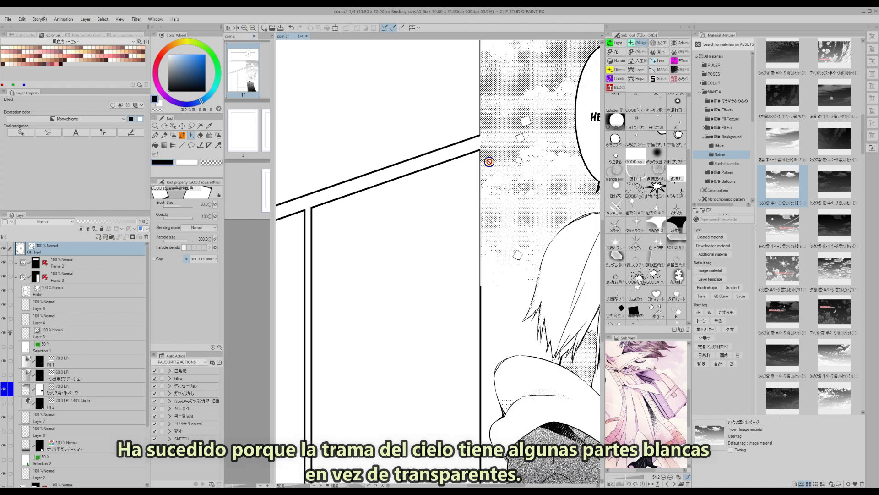
# - Collapse the Frame 3 folder containing the sky tone and move it below Frame 5 in the layer stack
pyautogui.click(16, 277)
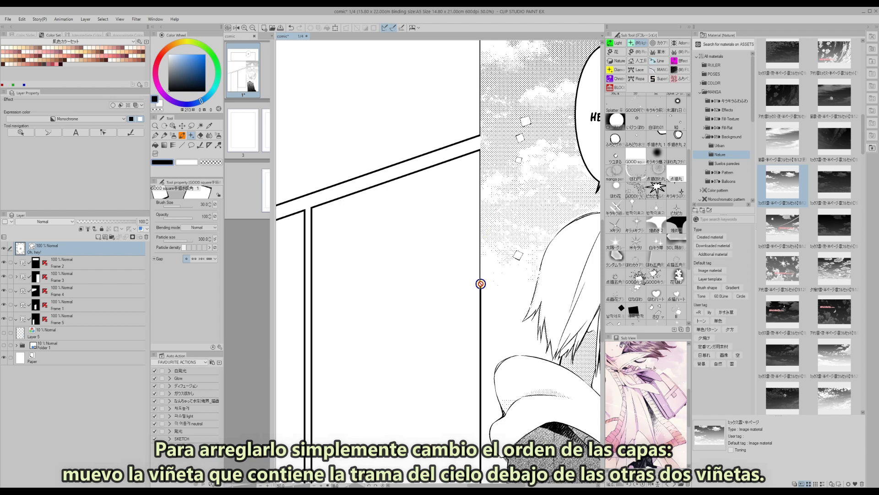
pyautogui.click(76, 278)
pyautogui.moveTo(67, 277); pyautogui.dragTo(60, 328)
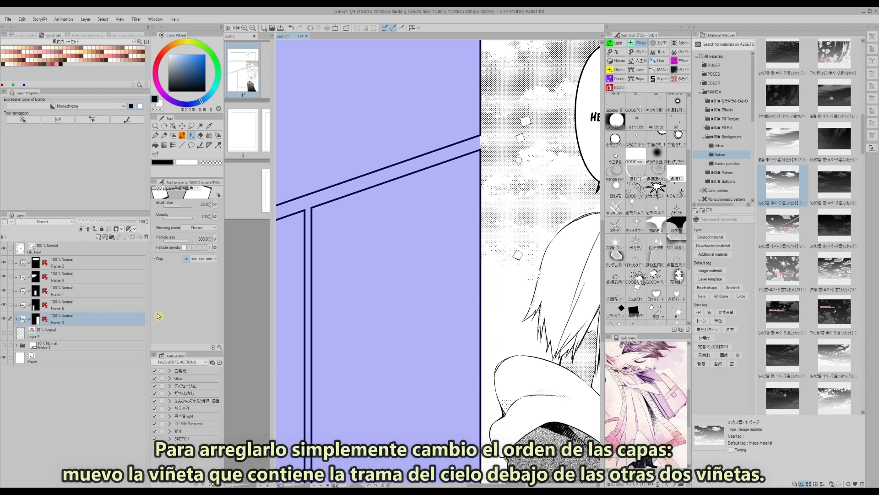
pyautogui.click(253, 28)
pyautogui.click(253, 29)
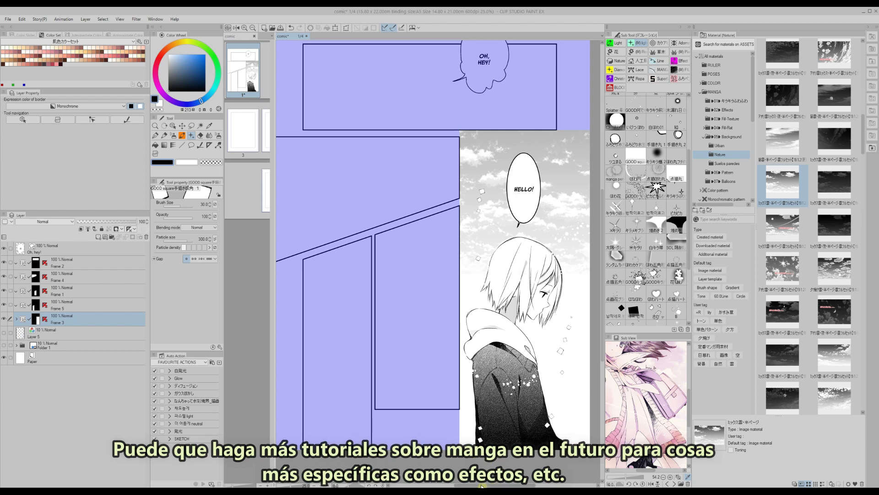
pyautogui.moveTo(492, 485); pyautogui.dragTo(505, 484)
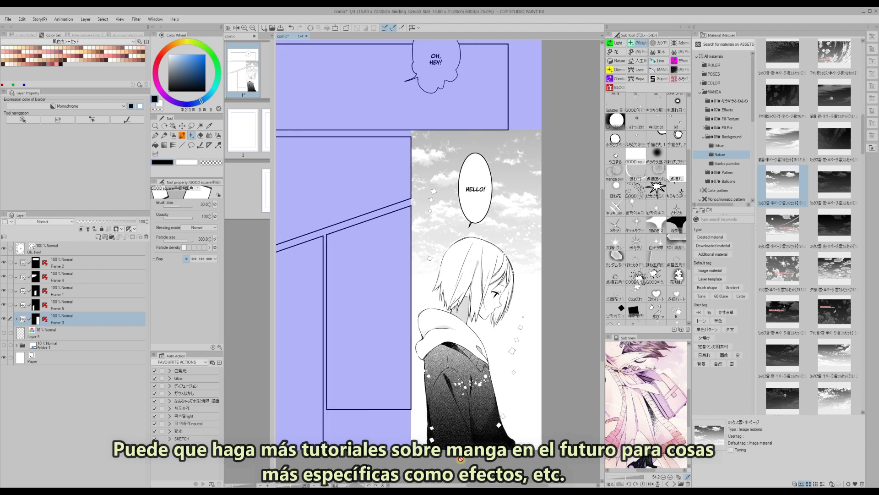